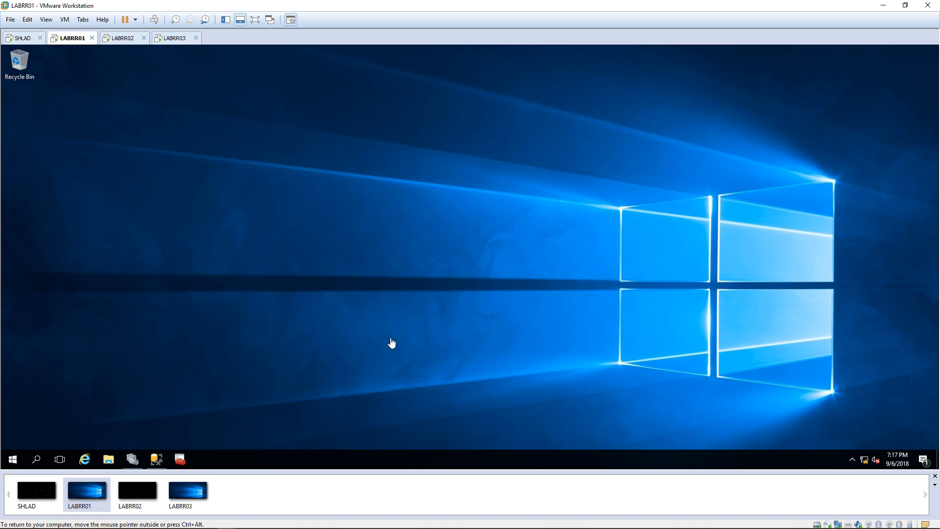
Step: Open Failover Cluster Manager on LABRR01 and view the SQLLIVE1 role with its resources online
left_click(132, 459)
left_click(149, 143)
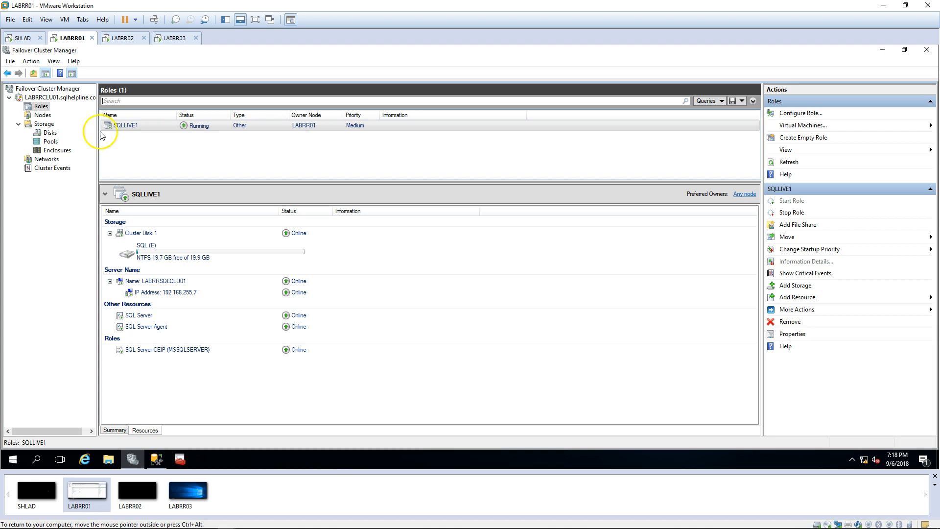
Step: Check in the Nodes list that LABRR01, LABRR02 and LABRR03 are all Up, then bring up File Explorer
left_click(42, 115)
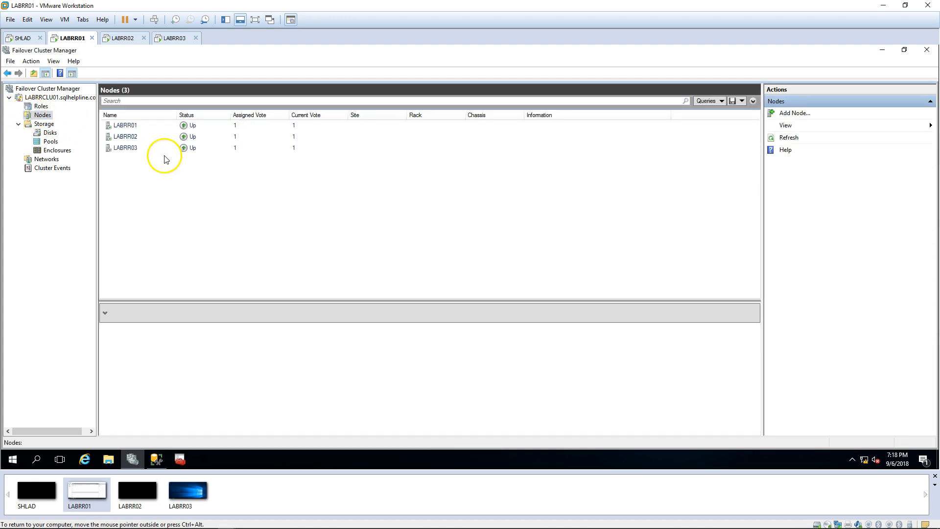
left_click(132, 126)
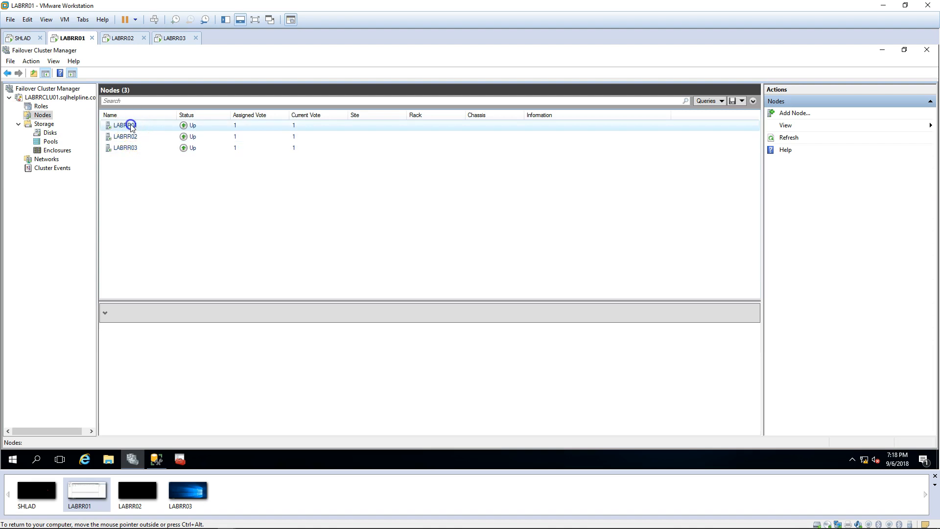
left_click(131, 137)
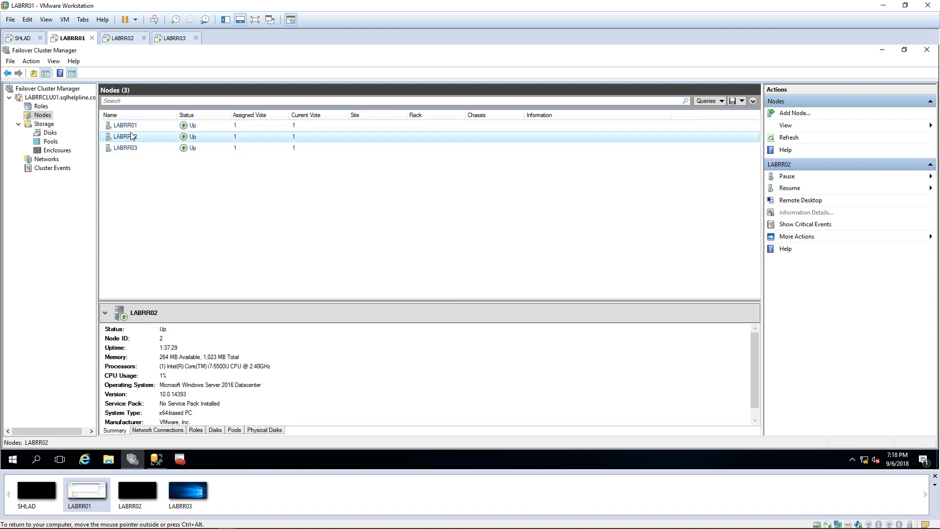
left_click(41, 105)
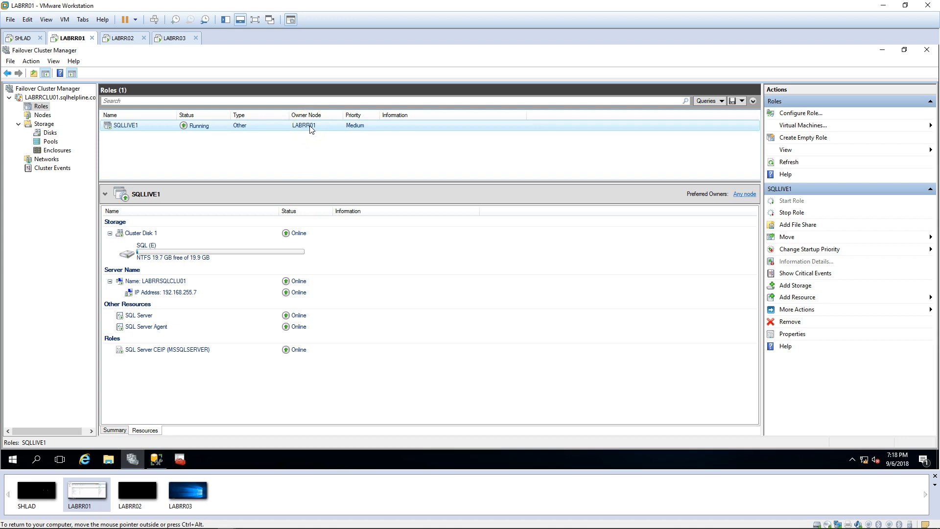
left_click(42, 115)
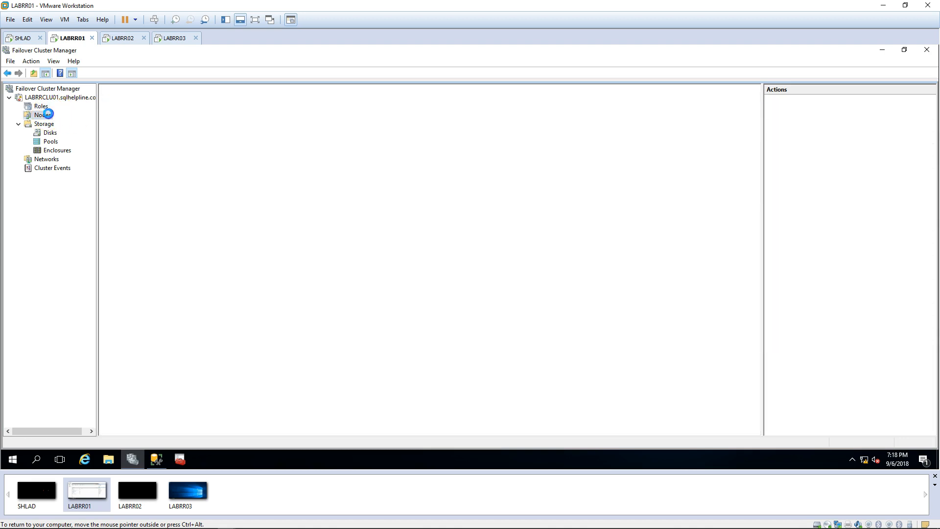
left_click(131, 152)
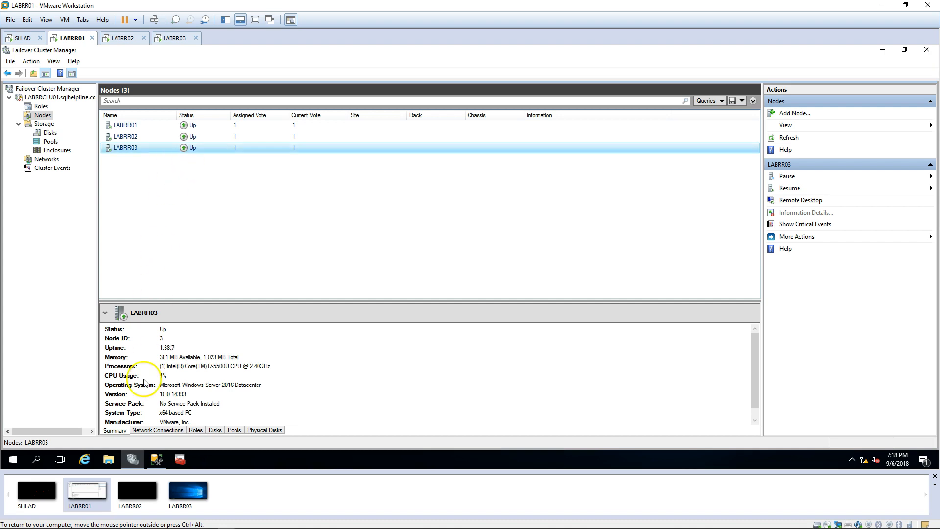
left_click(116, 457)
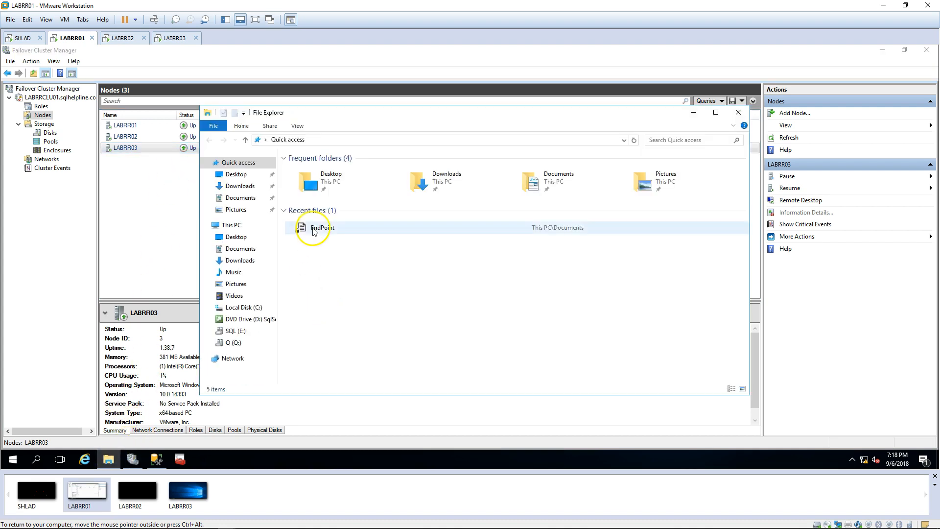
Step: Open the SQL (E:) drive from This PC
left_click(231, 226)
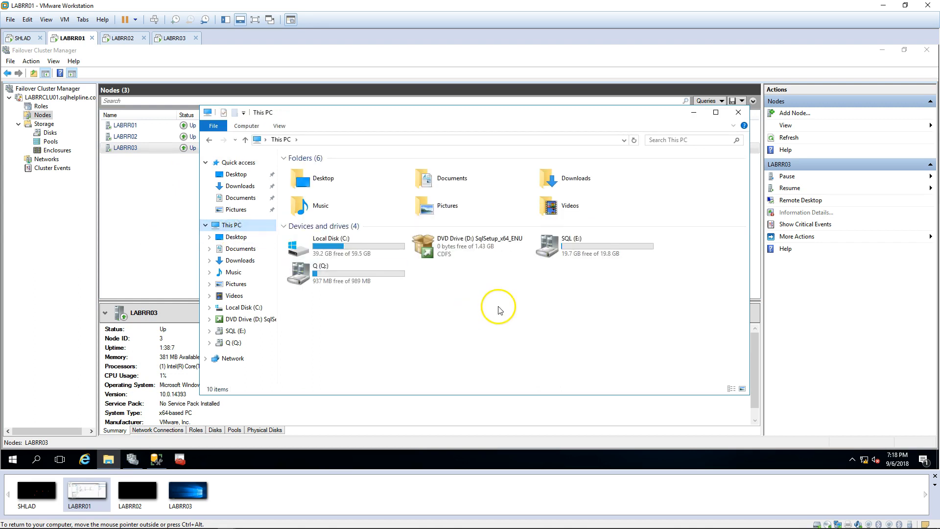
left_click(588, 247)
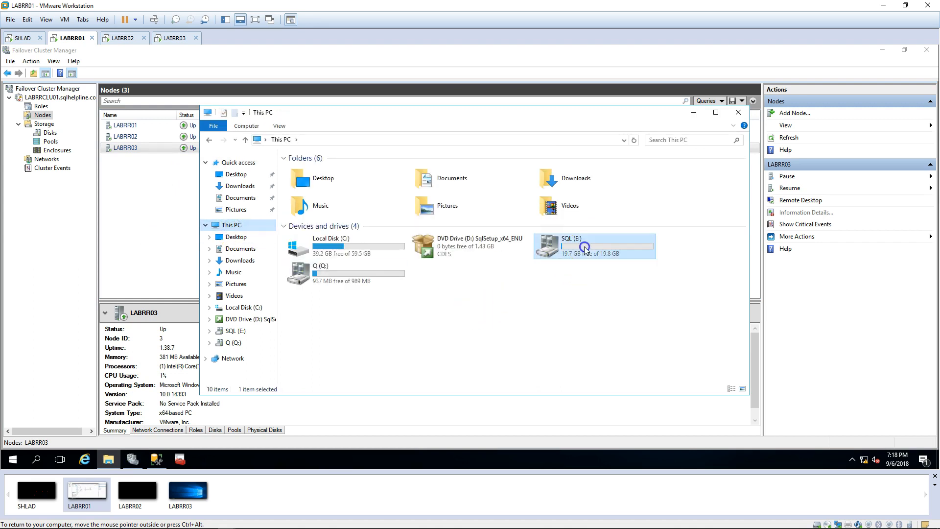
double_click(612, 249)
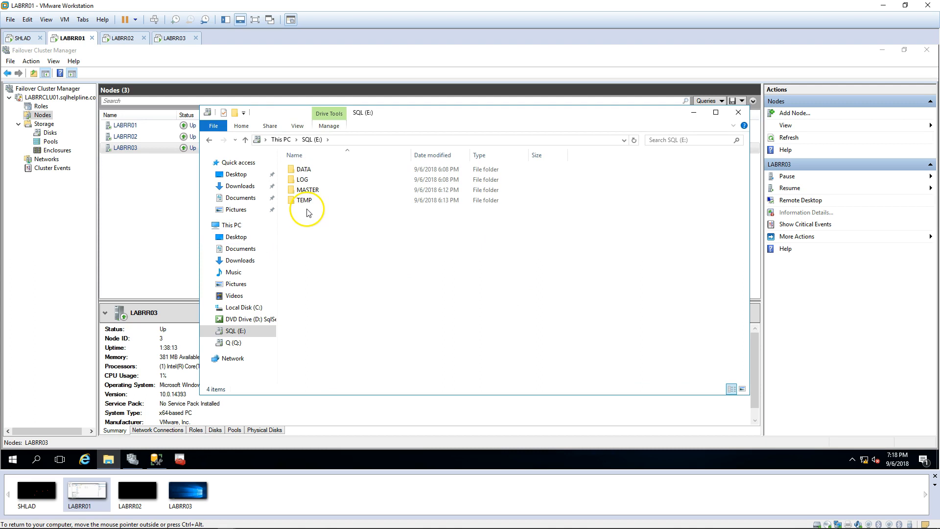
Step: Inspect the DATA, LOG, MASTER and TEMP folders on the E: drive
left_click(311, 171)
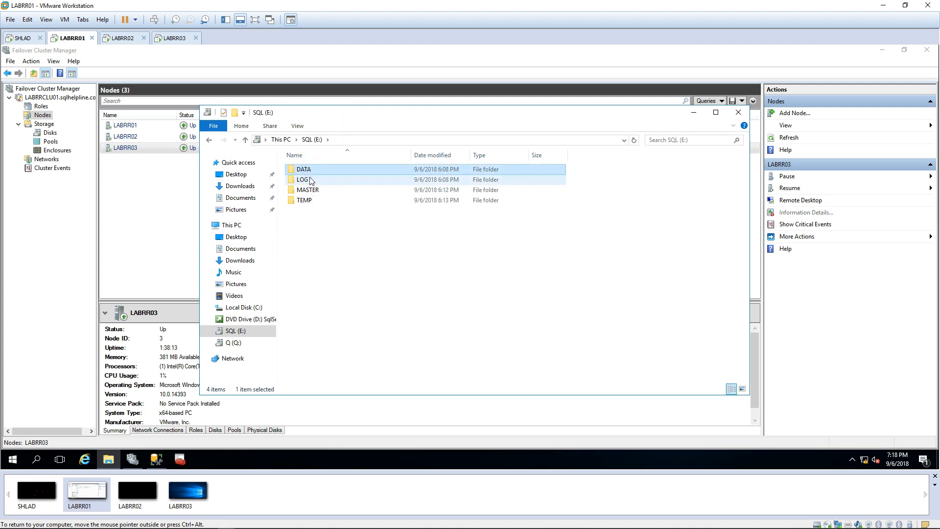
left_click(314, 191)
left_click(304, 201)
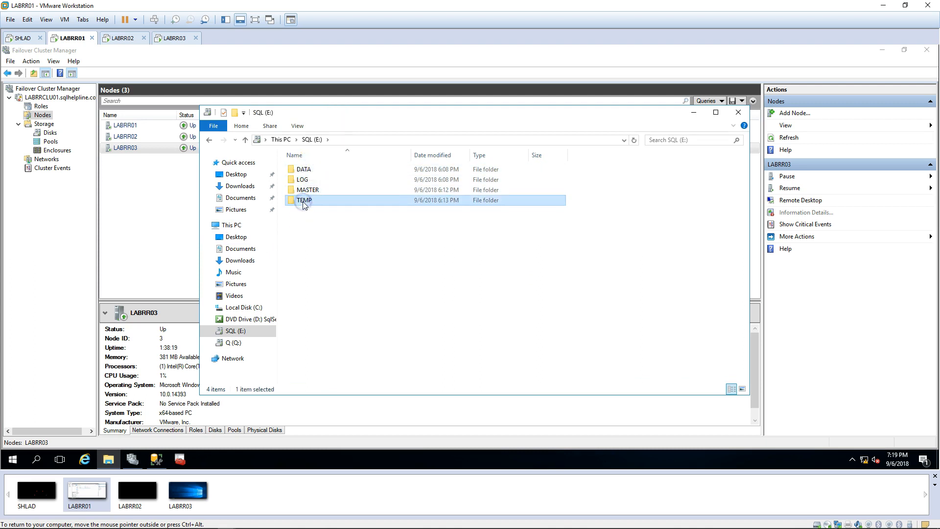
left_click(350, 218)
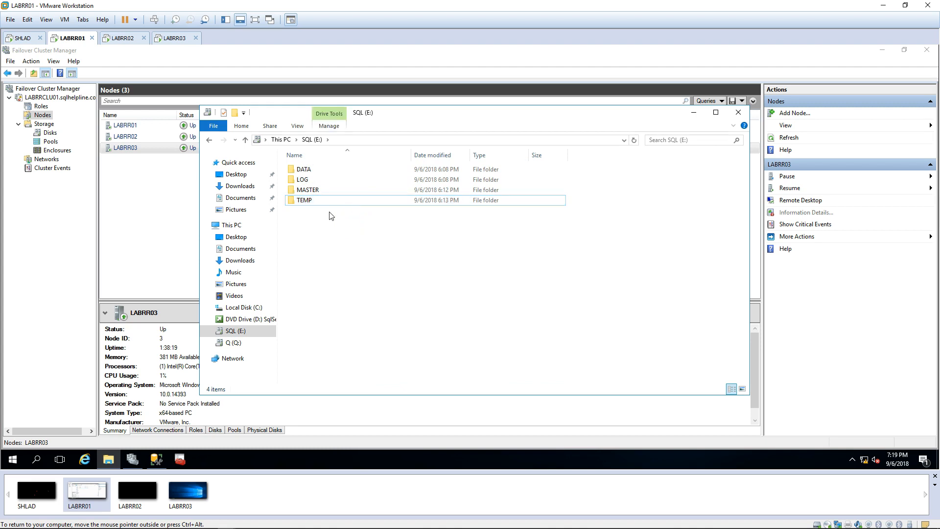
left_click_drag(361, 231, 298, 127)
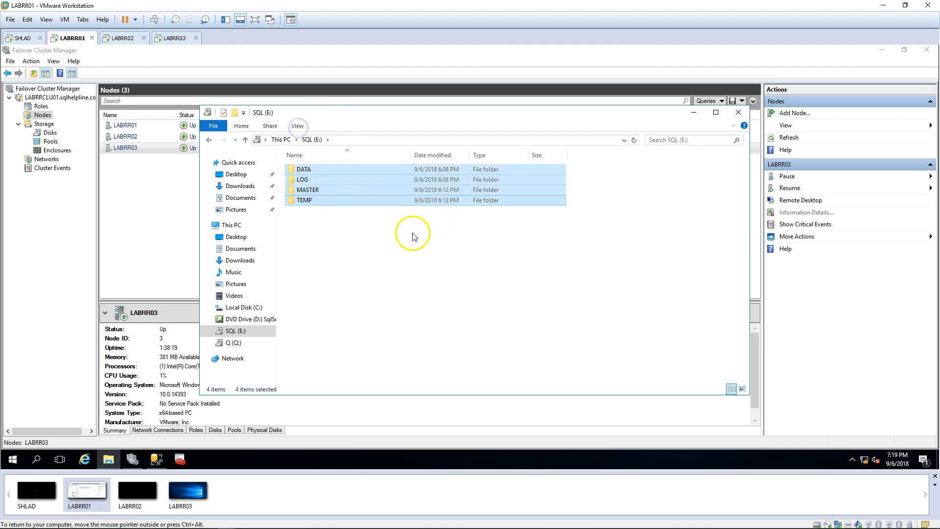
left_click(398, 246)
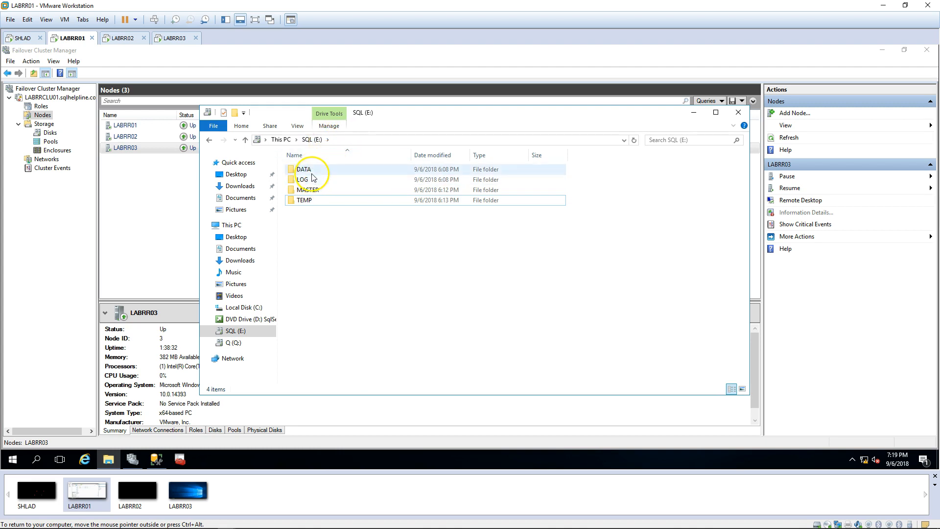
left_click(308, 190)
left_click(307, 200)
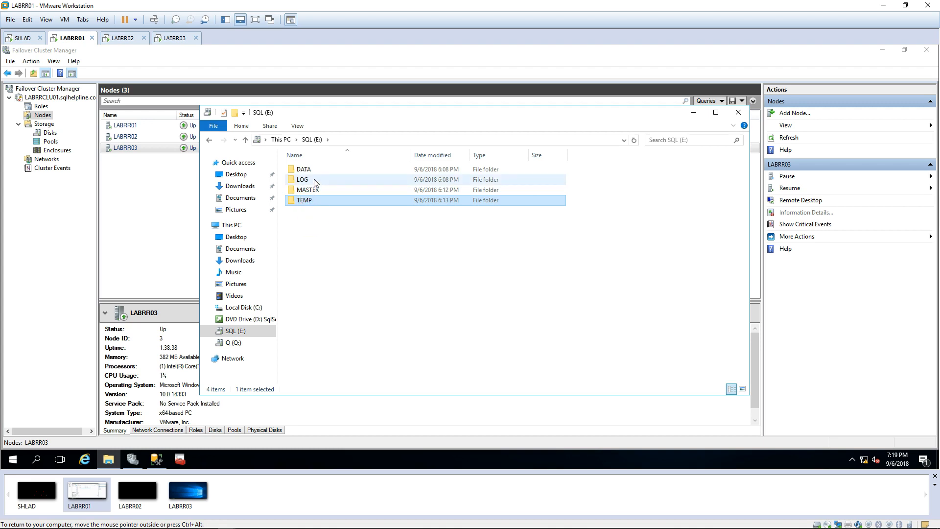
left_click(342, 240)
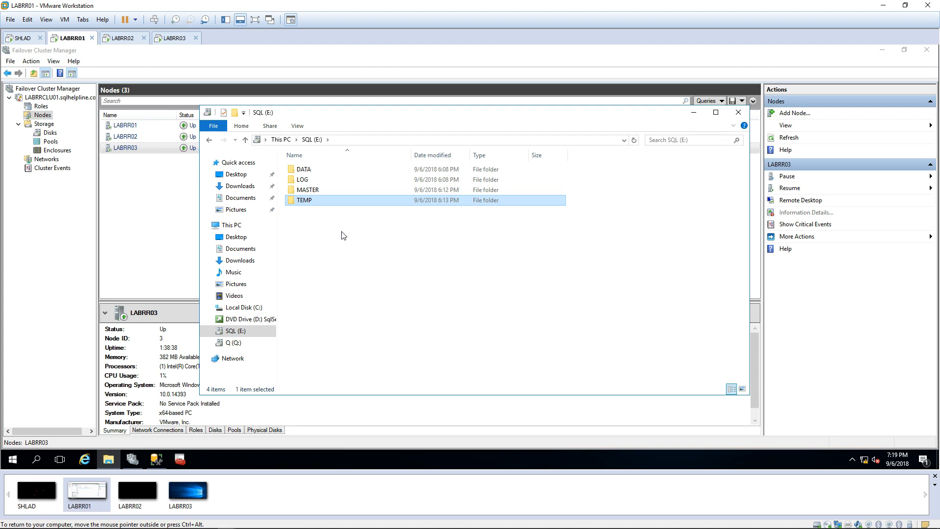
left_click(328, 235)
left_click(307, 226)
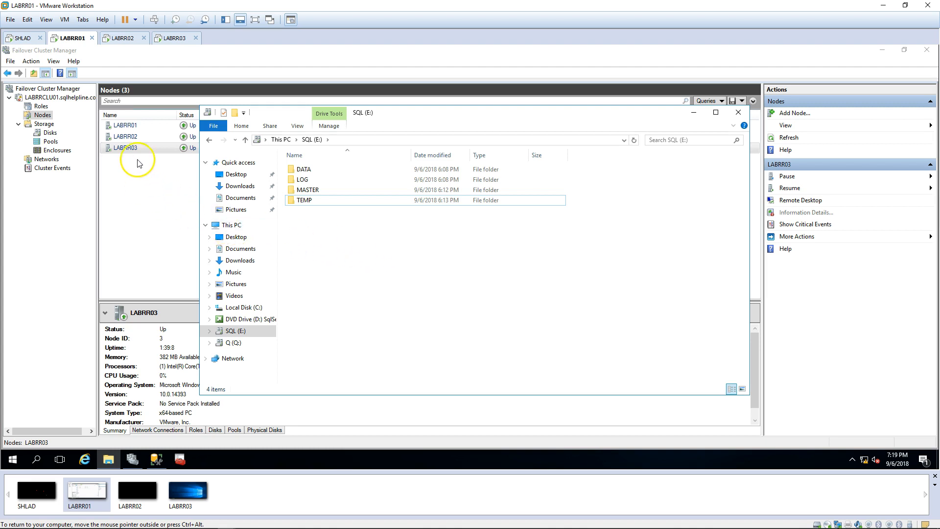
Step: Confirm nodes LABRR01, LABRR02 and LABRR03 are Up, then switch to the LABRR03 VM
left_click(136, 127)
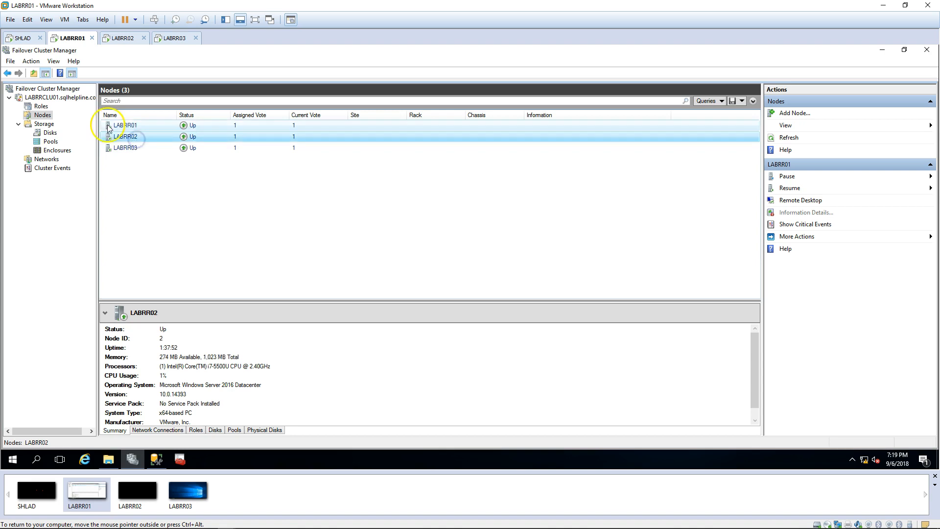
left_click(117, 131)
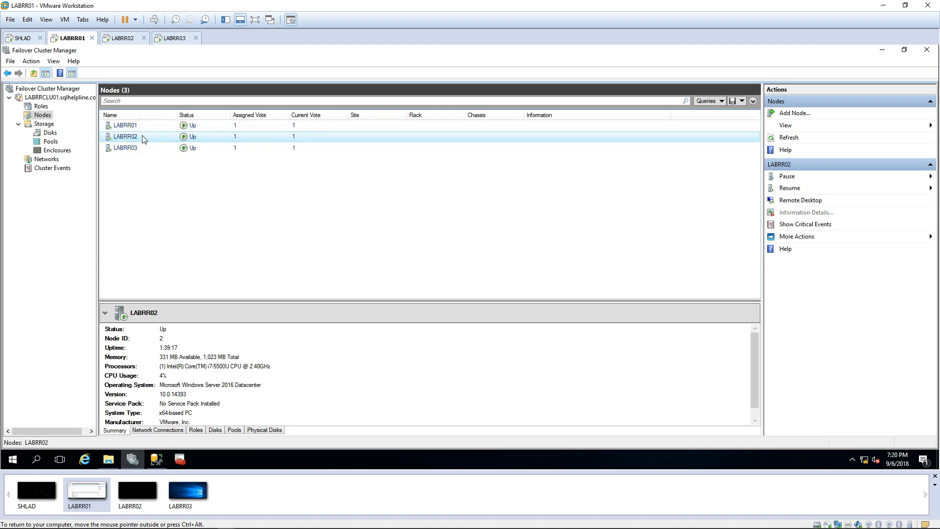
left_click(129, 149)
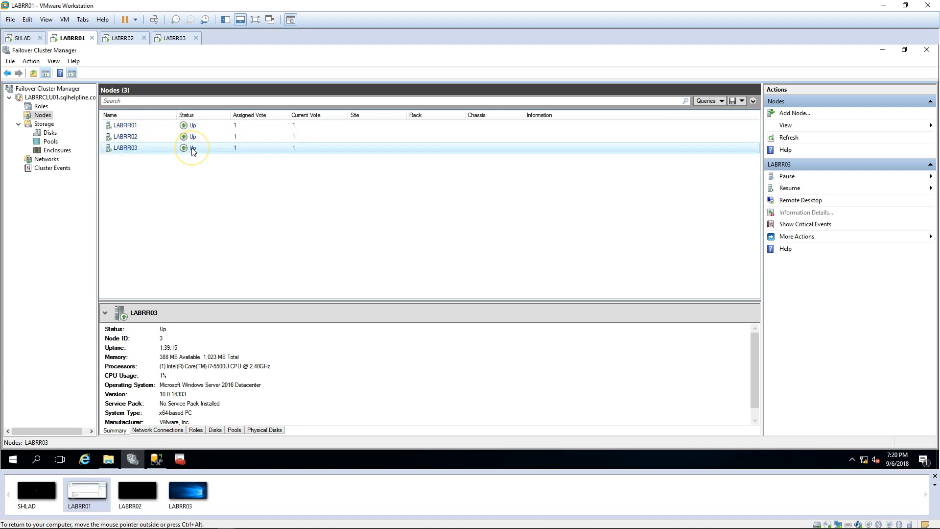
left_click(144, 148)
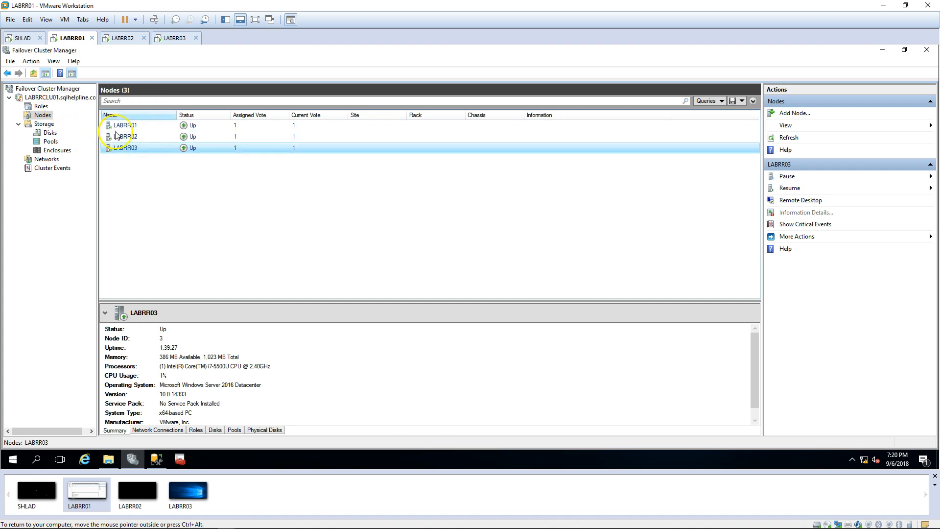
left_click(185, 39)
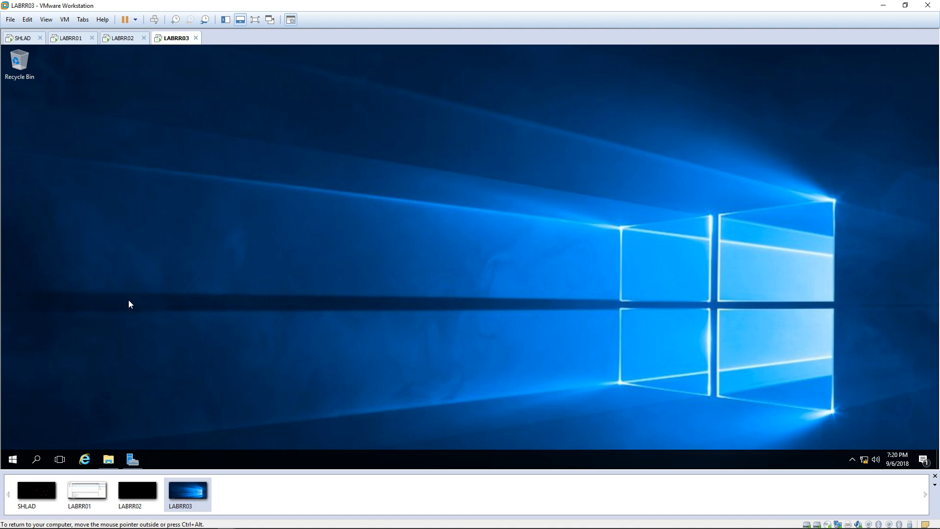
Step: Launch SQL Server setup from the DVD drive on LABRR03 and approve the UAC prompt
left_click(108, 459)
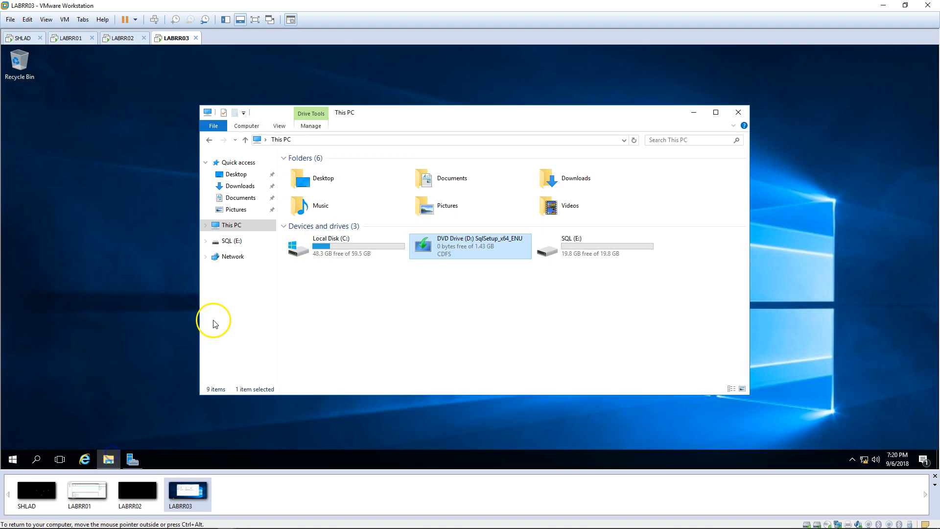
left_click(421, 257)
double_click(421, 257)
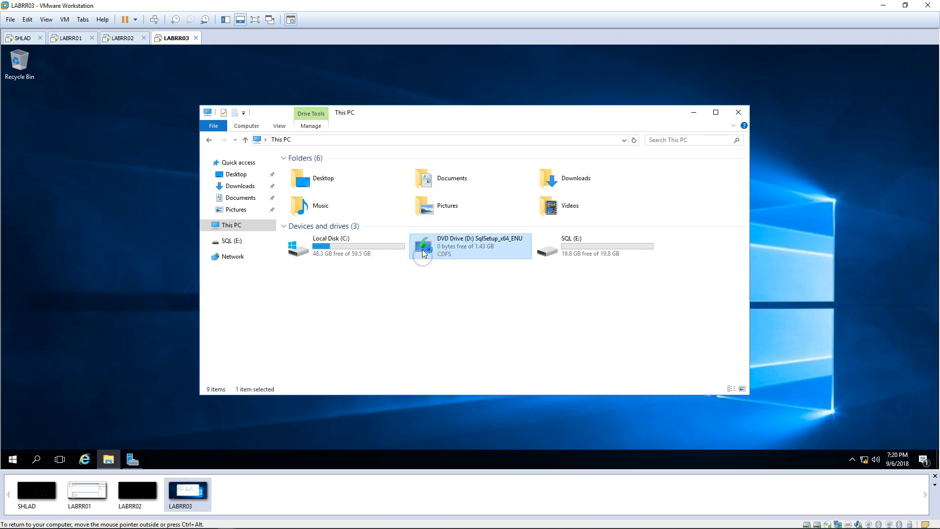
left_click(426, 319)
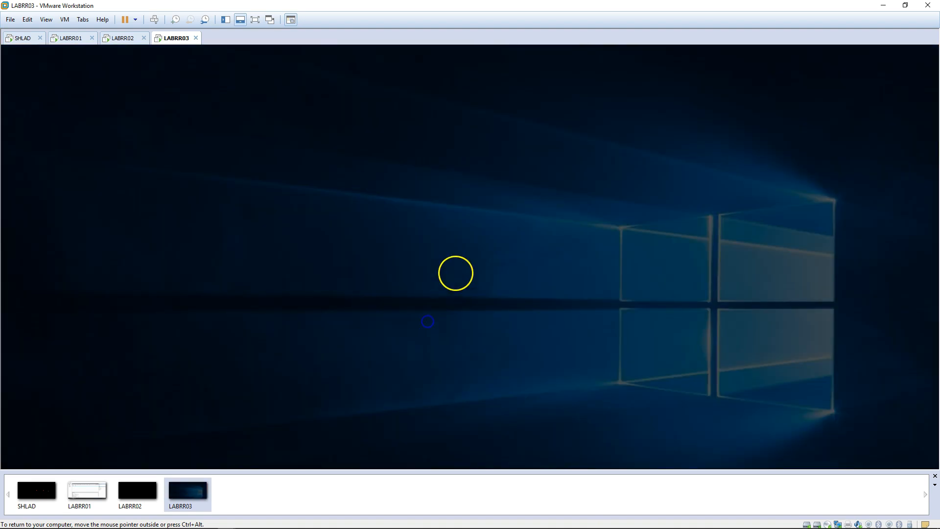
Step: Start a new stand-alone SQL Server 2017 installation from the Installation Center
left_click(694, 112)
right_click(447, 186)
left_click(474, 216)
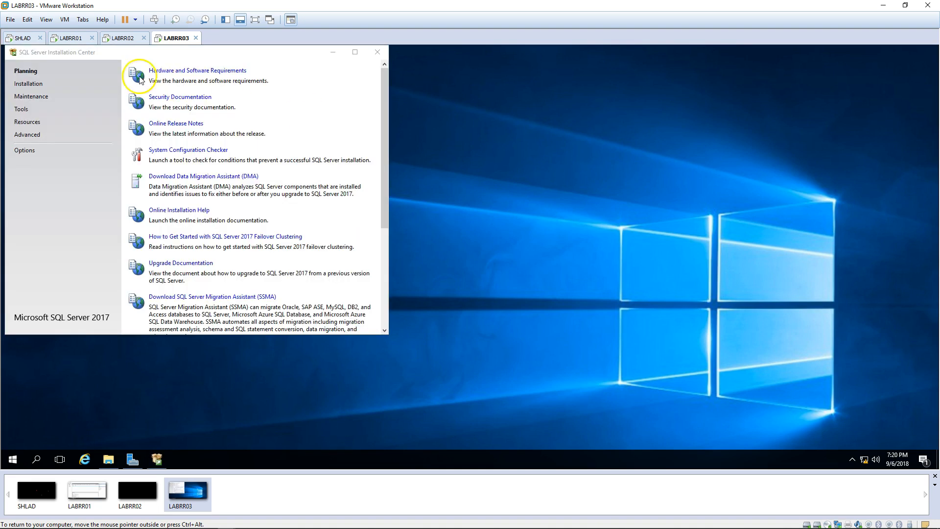
left_click(28, 84)
left_click(224, 74)
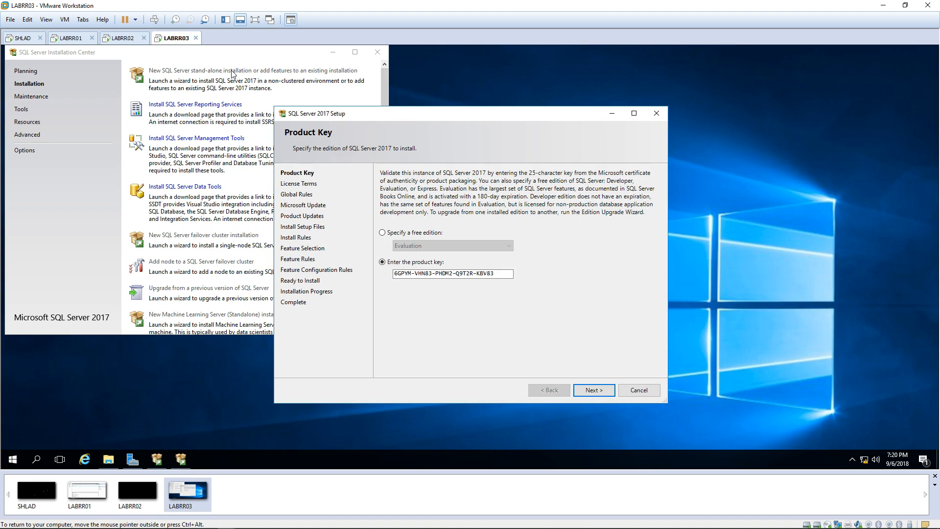
Step: Accept the license terms and select Database Engine Services and Full-Text Search features
left_click(594, 390)
left_click(422, 331)
left_click(603, 385)
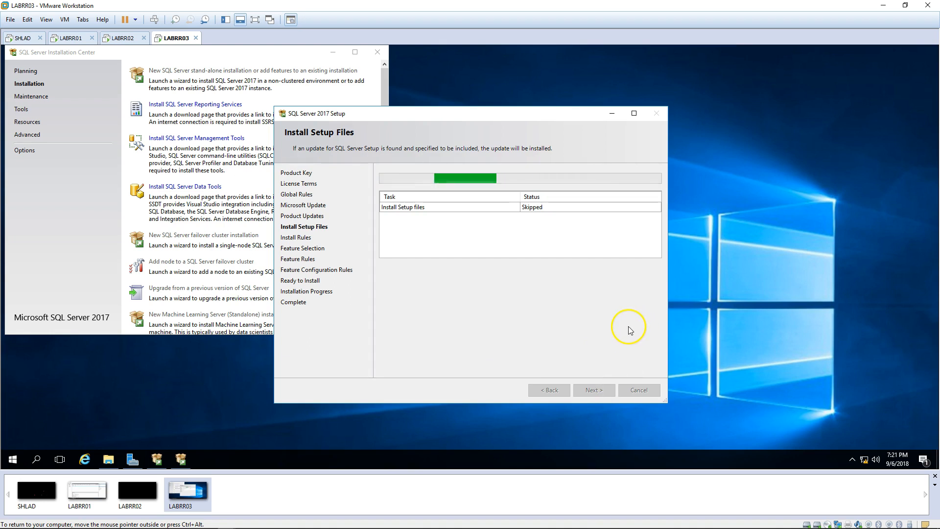
left_click(594, 391)
left_click(395, 216)
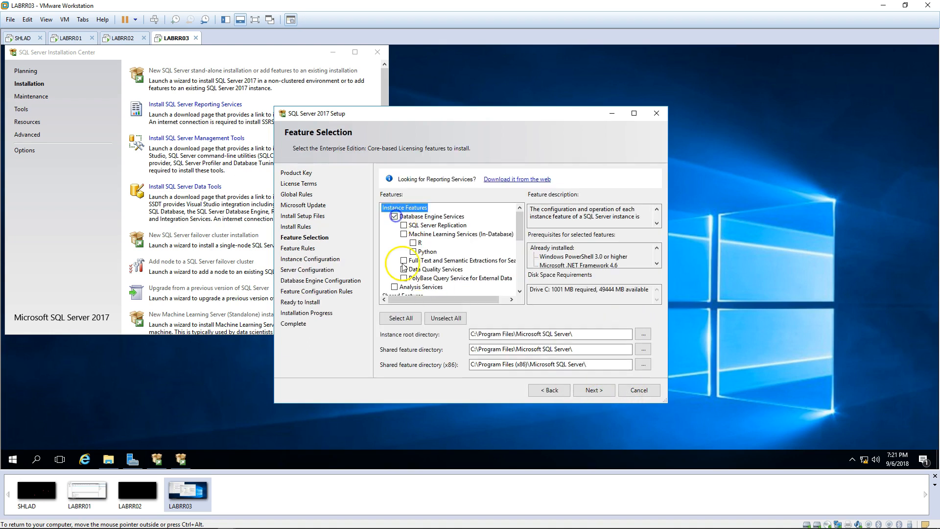
left_click(404, 261)
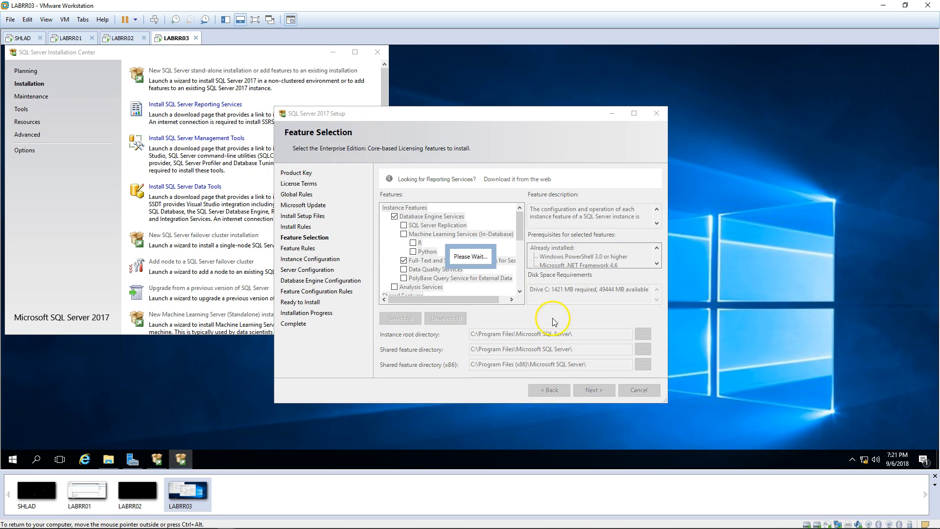
left_click(594, 390)
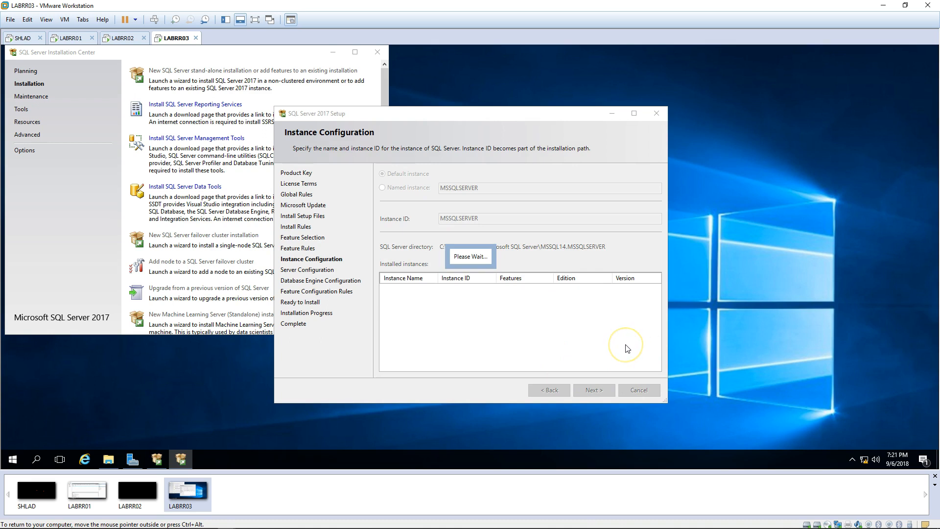
Step: Add the current user as SQL Server administrator and view the Data Directories tab
left_click(595, 391)
left_click(463, 174)
left_click(414, 356)
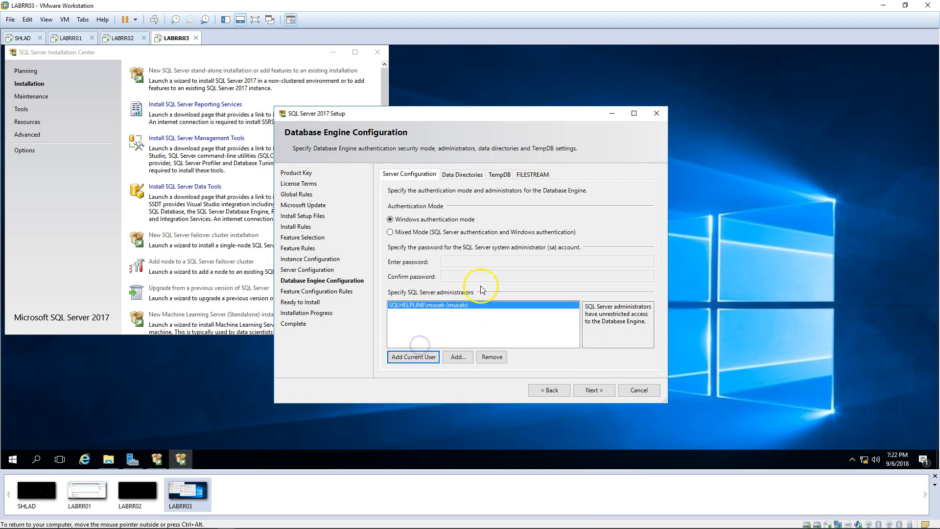
left_click(462, 175)
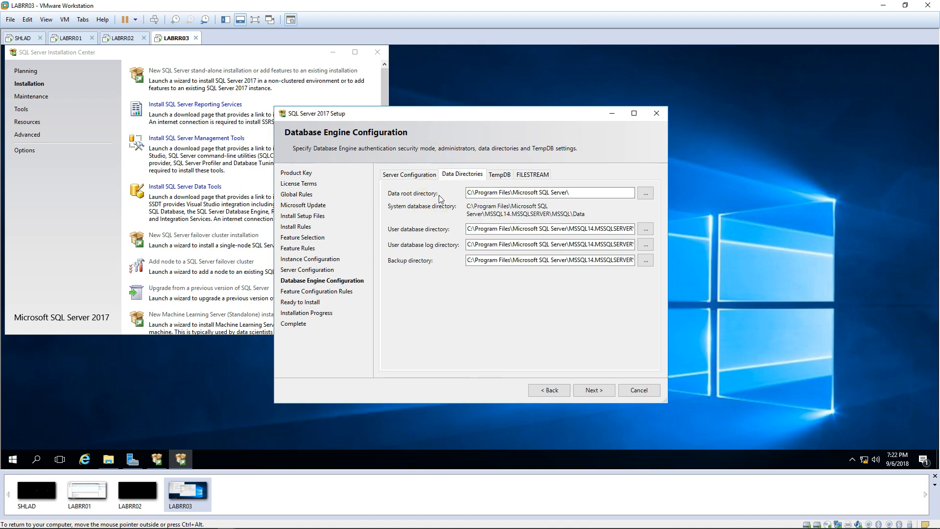
left_click(108, 459)
left_click(439, 285)
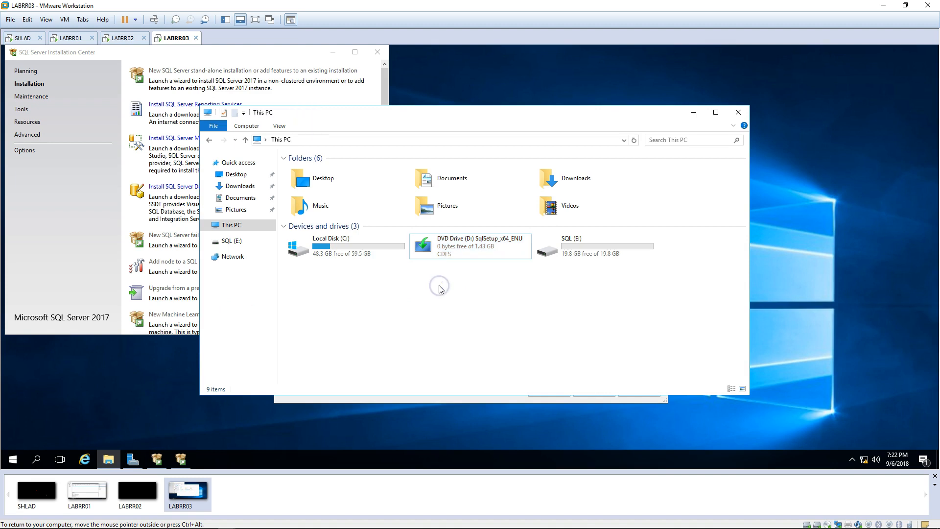
double_click(645, 245)
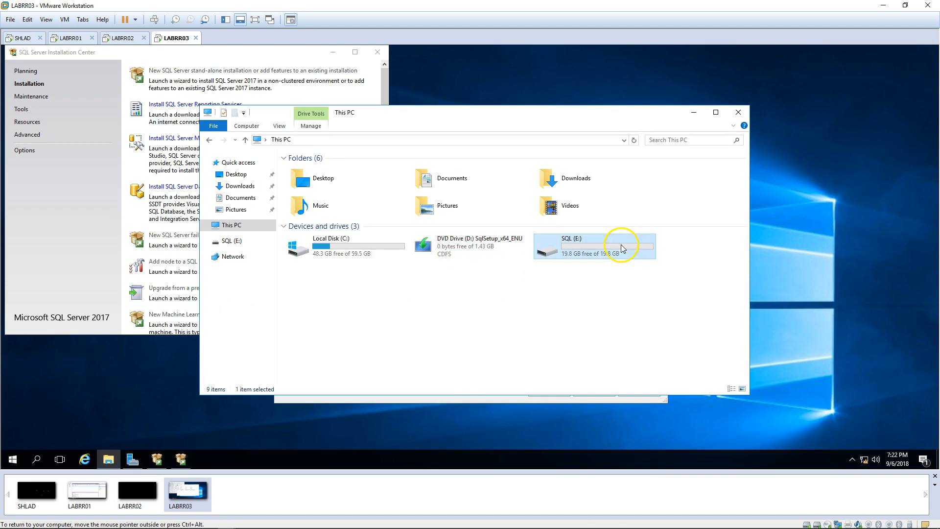
left_click(357, 141)
left_click(295, 139)
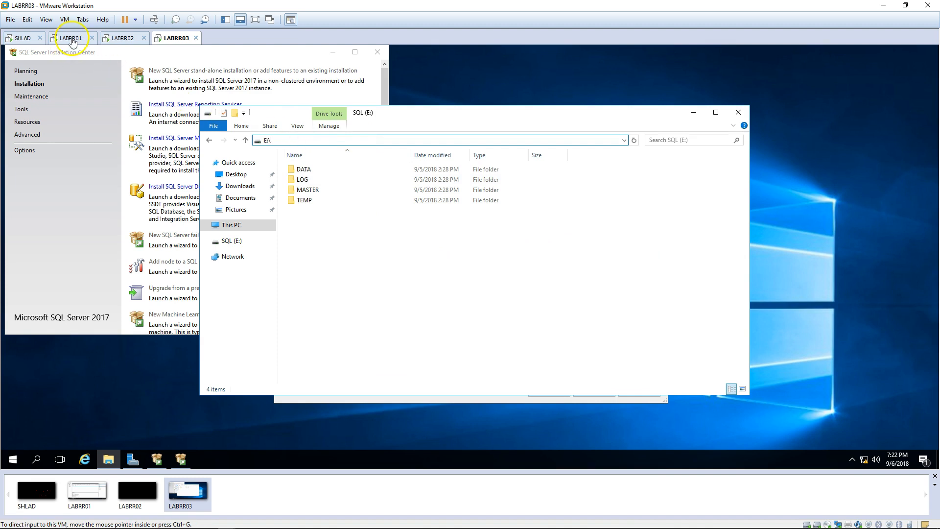
left_click(71, 37)
left_click(108, 459)
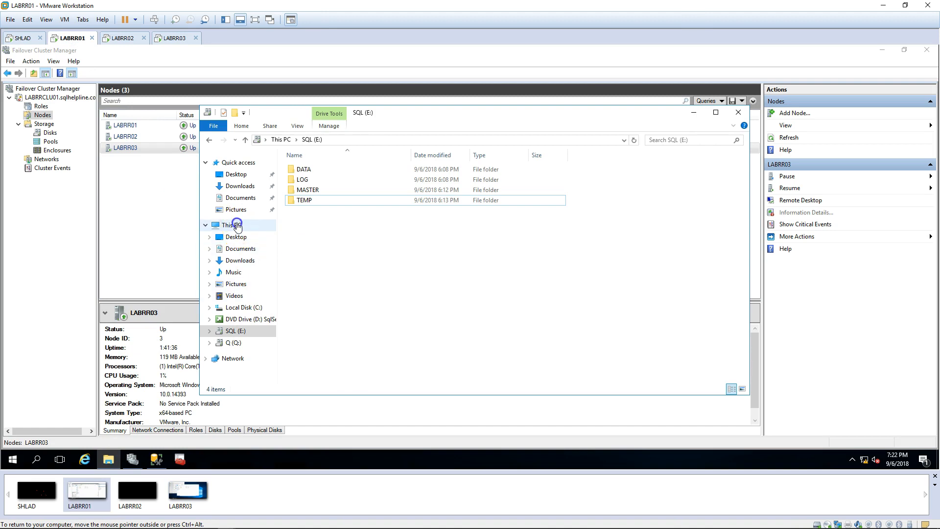
left_click(232, 224)
double_click(576, 254)
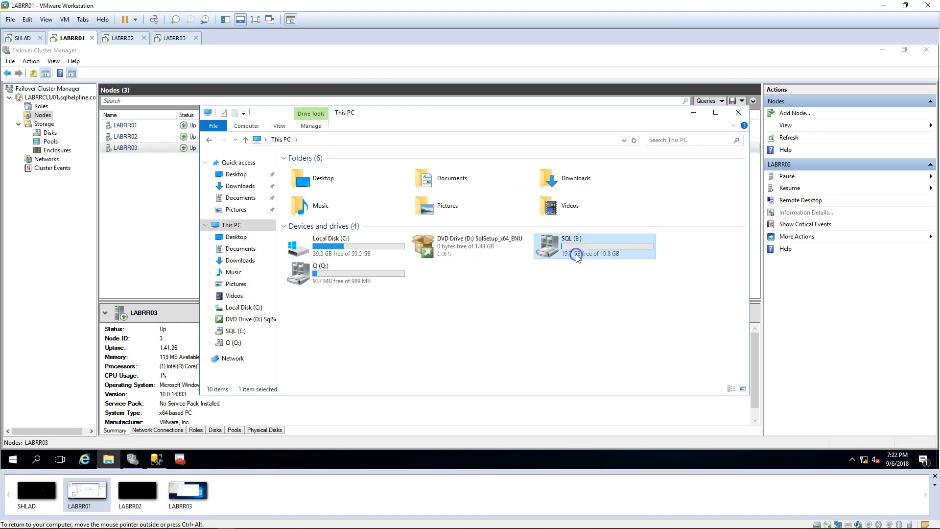
left_click(366, 143)
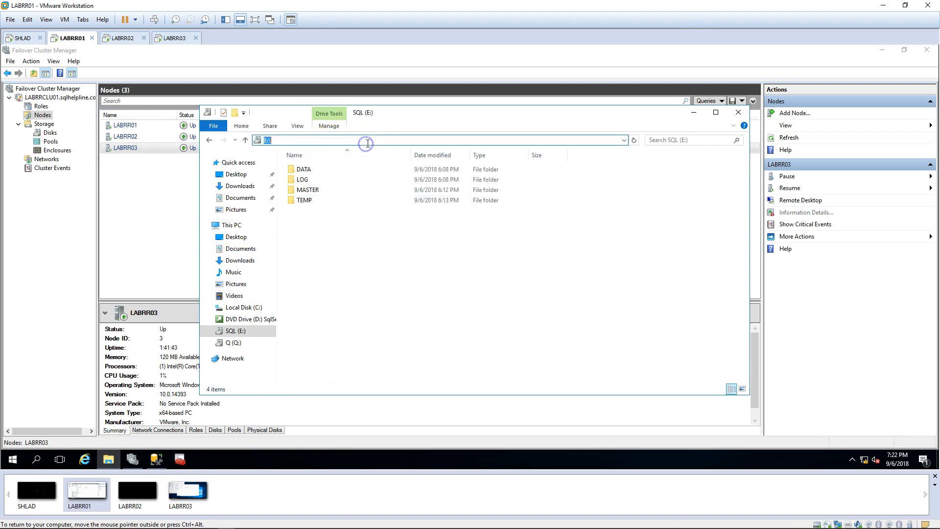
left_click(342, 230)
left_click_drag(315, 251, 301, 143)
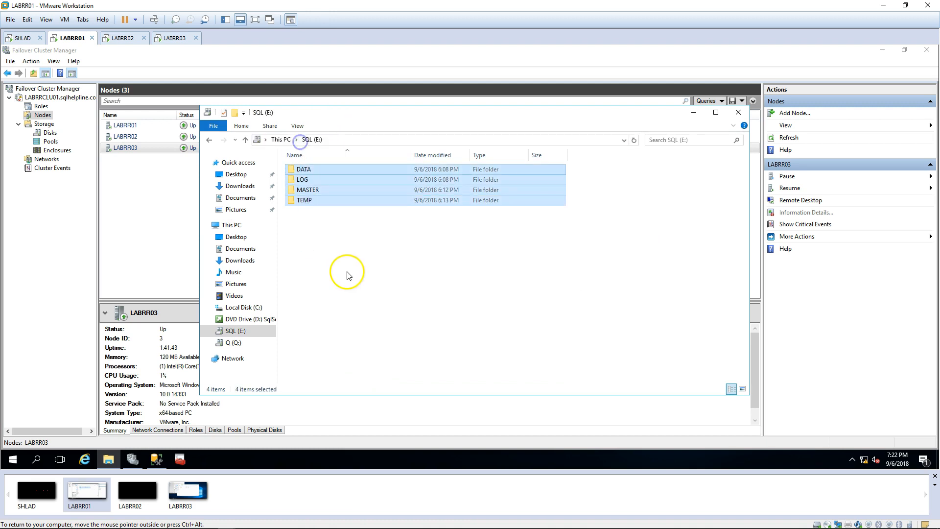
left_click(346, 261)
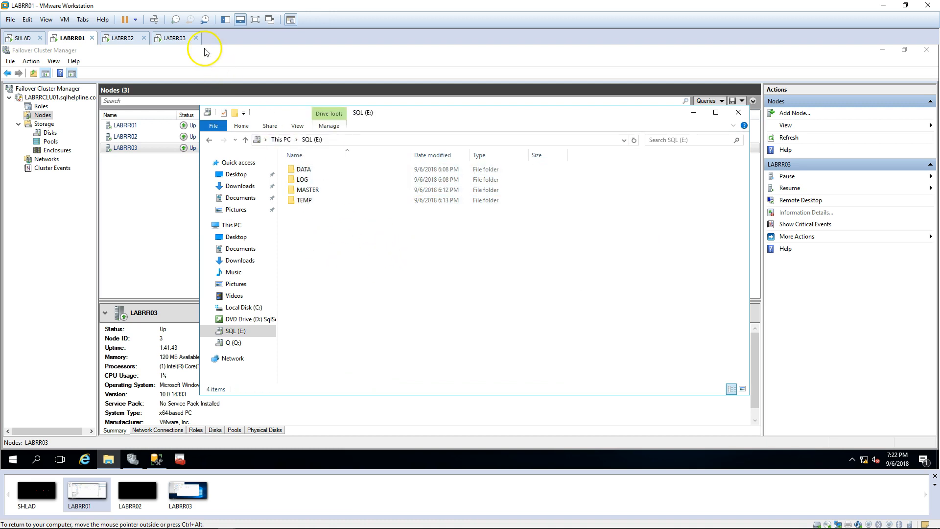
left_click(179, 38)
left_click(469, 297)
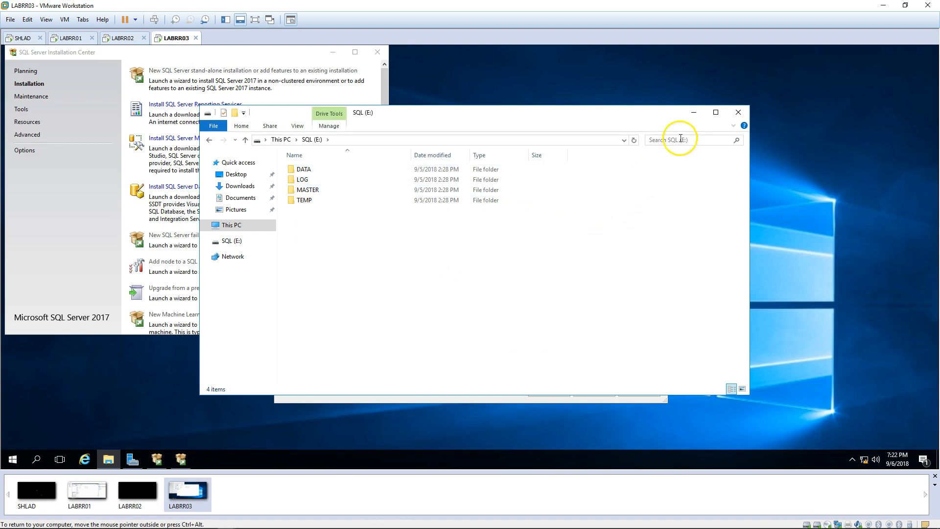
left_click(693, 114)
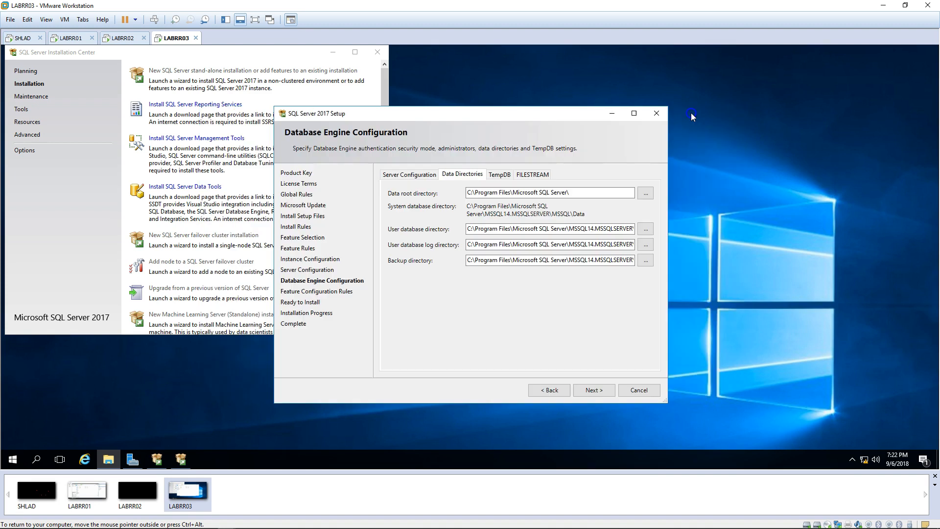
Step: Set the data root to E:\MASTER\MSSQL and the user database directory to E:\DATA\MSSQL
left_click(647, 194)
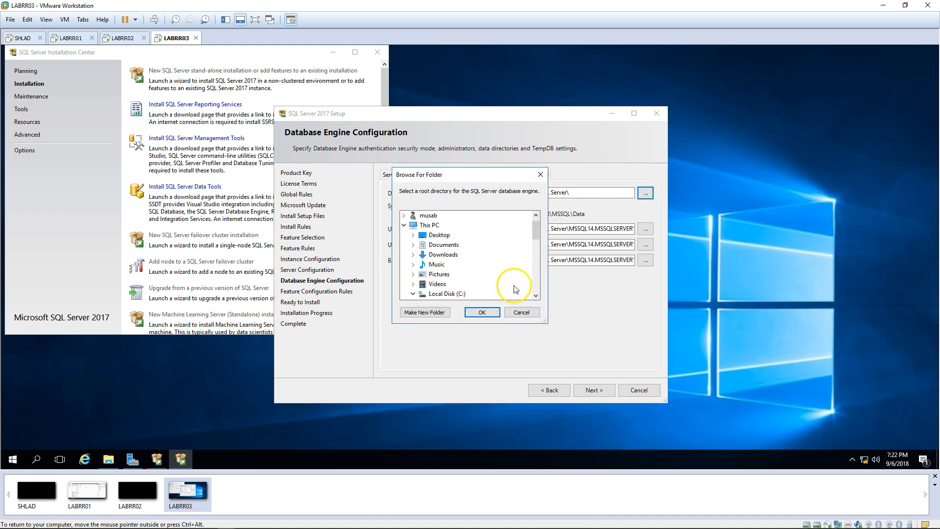
scroll(512, 292, "down", 4)
double_click(439, 244)
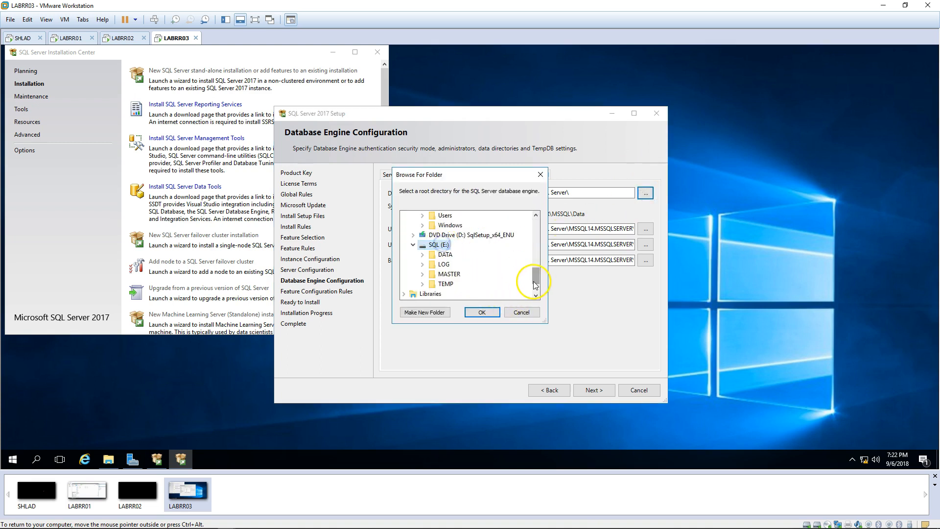
double_click(449, 274)
left_click(457, 274)
left_click(482, 312)
left_click(647, 223)
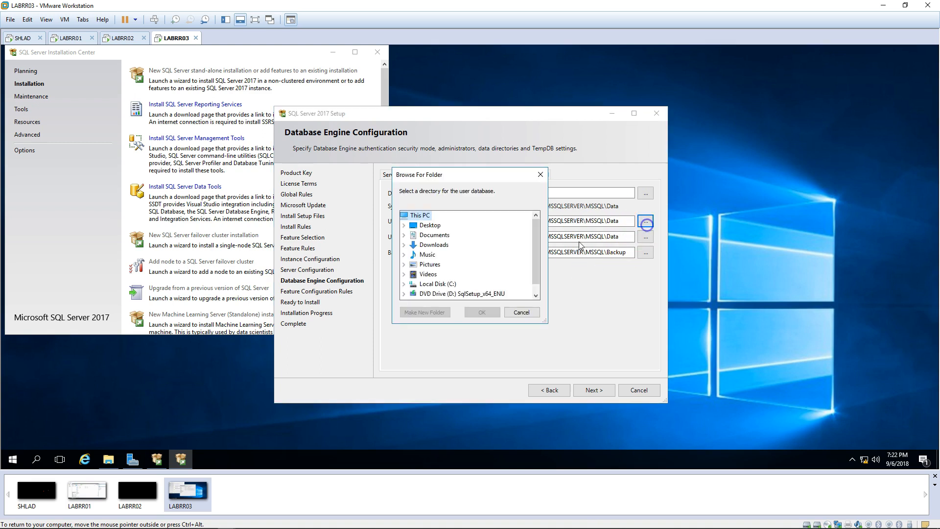
scroll(485, 267, "down", 1)
double_click(421, 294)
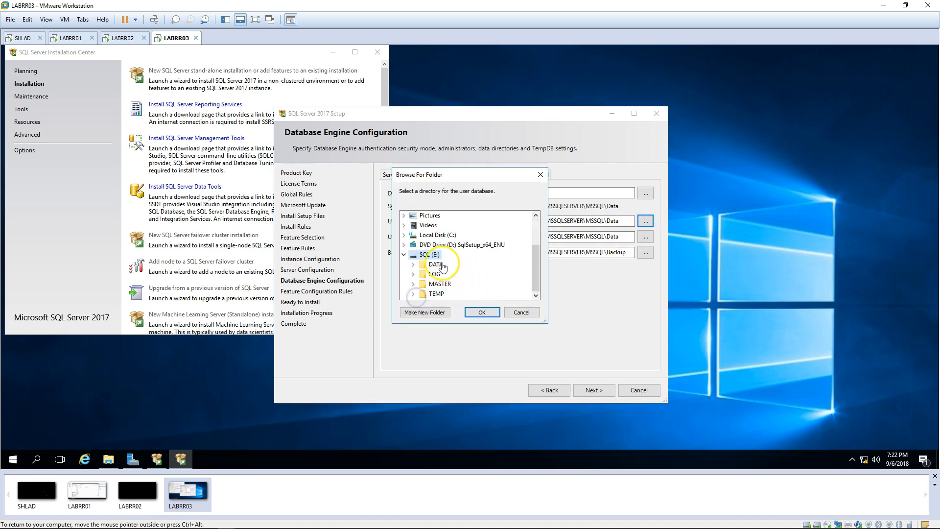
double_click(442, 264)
left_click(538, 294)
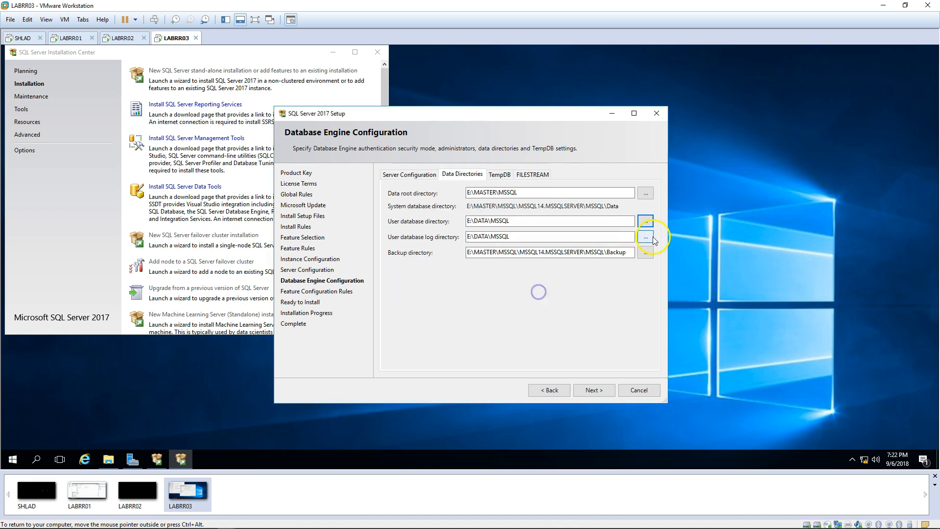
Step: Set the log directory to E:\LOG\MSSQL and the backup directory to E:\DATA
left_click(652, 238)
double_click(448, 227)
left_click(449, 276)
left_click(482, 312)
left_click(646, 253)
double_click(427, 293)
double_click(433, 263)
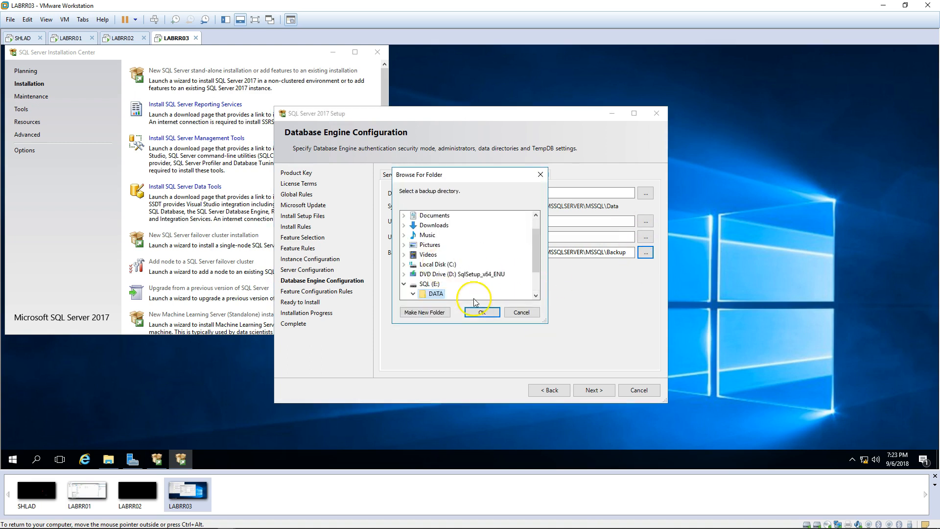
left_click(473, 311)
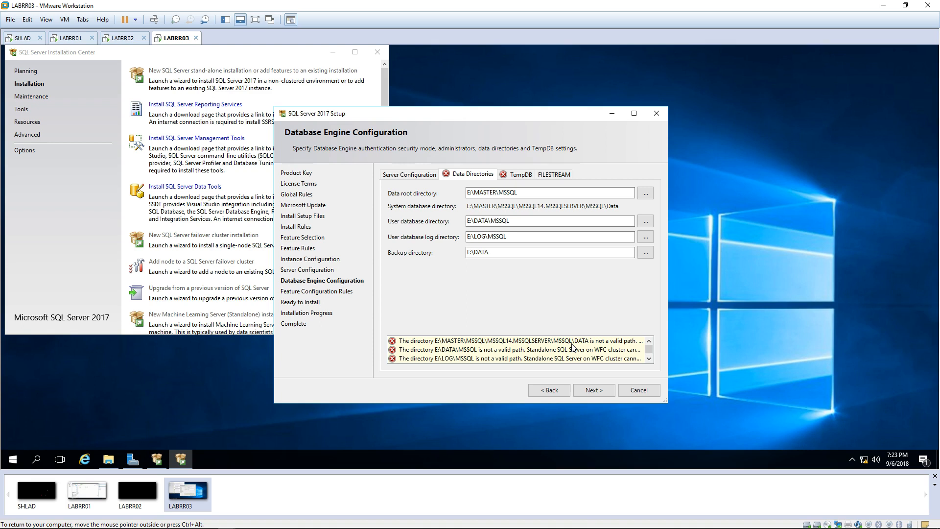
Step: Quit SQL Server Setup and close the SQL Server Installation Center
left_click(638, 390)
left_click(554, 275)
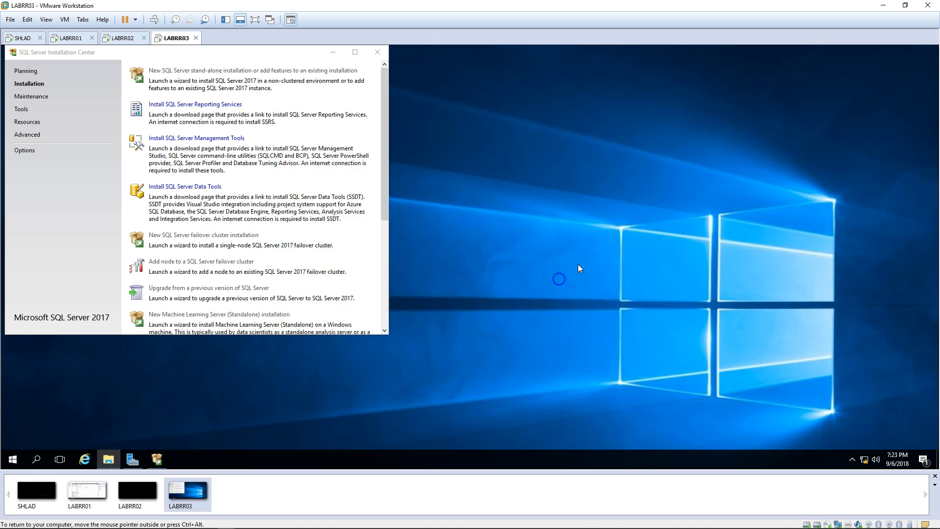
left_click(377, 52)
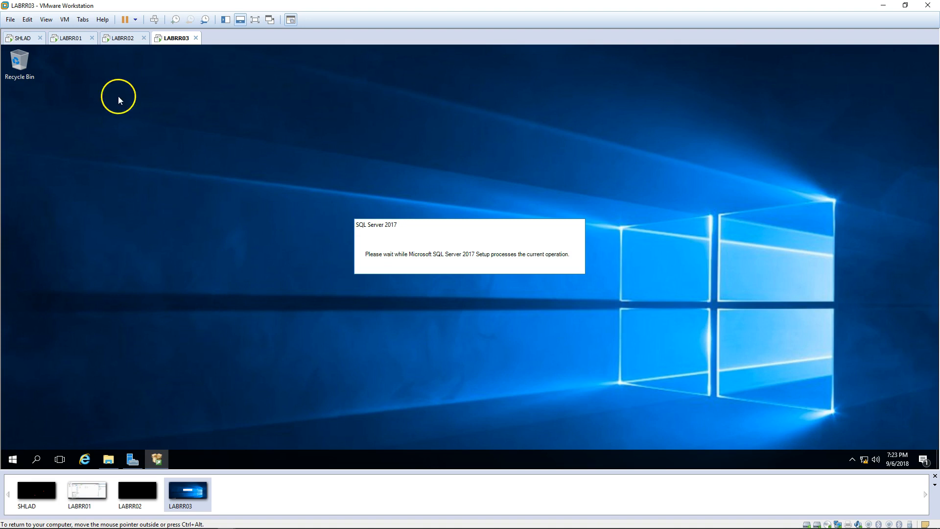
Step: On LABRR01, evict node LABRR03 from the cluster, then return to the LABRR03 VM
left_click(71, 38)
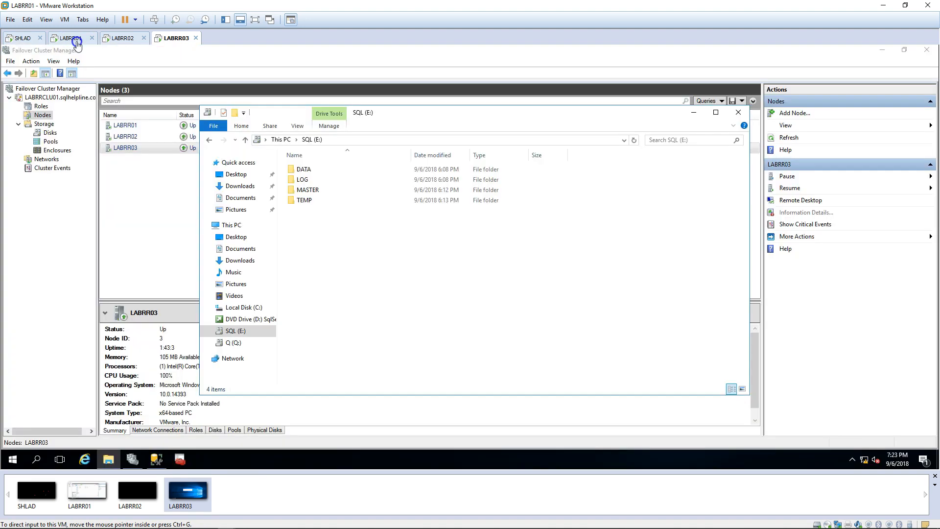
left_click(124, 150)
right_click(126, 148)
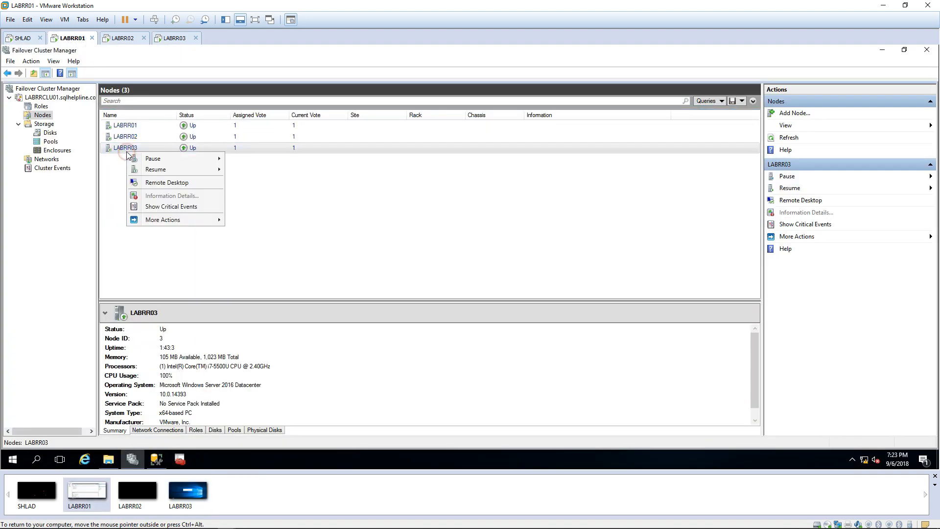
left_click(175, 220)
left_click(242, 246)
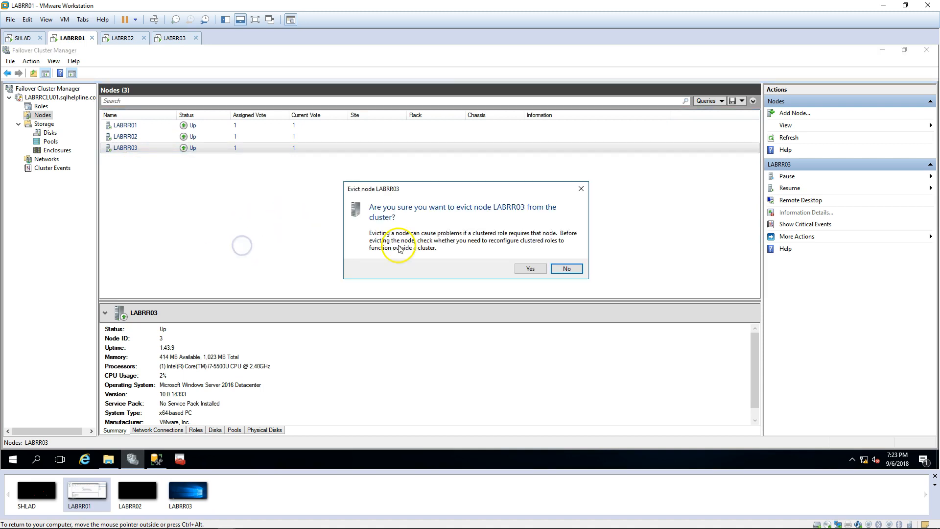
left_click(530, 269)
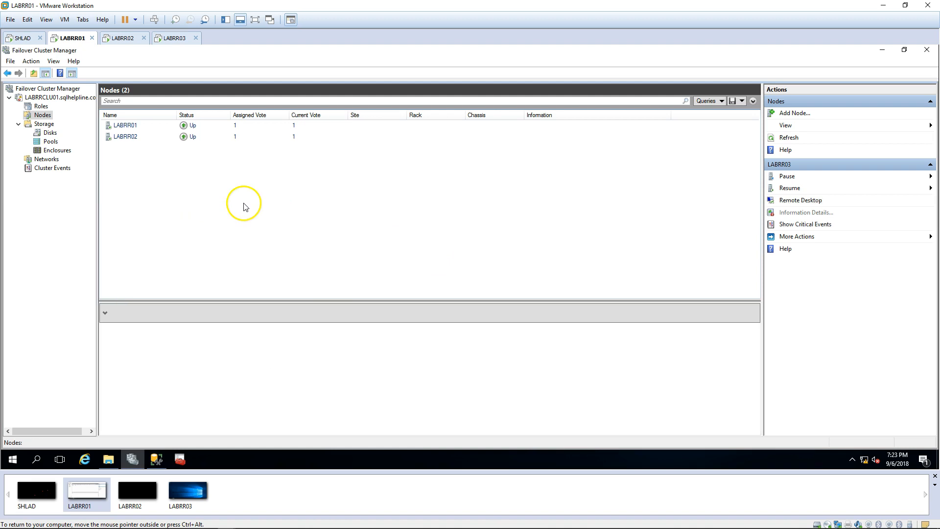
left_click(169, 38)
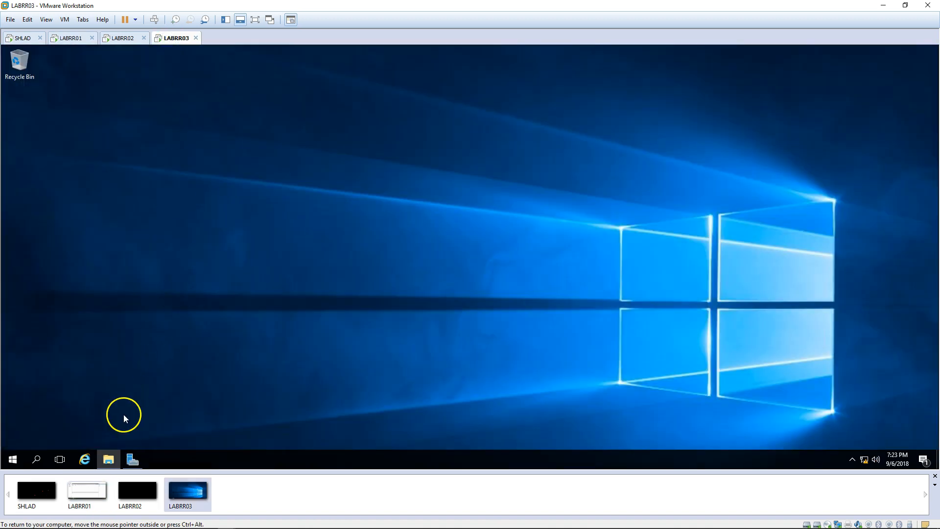
Step: Open File Explorer on LABRR03 and refresh the This PC drive listing
left_click(109, 459)
right_click(379, 259)
left_click(419, 306)
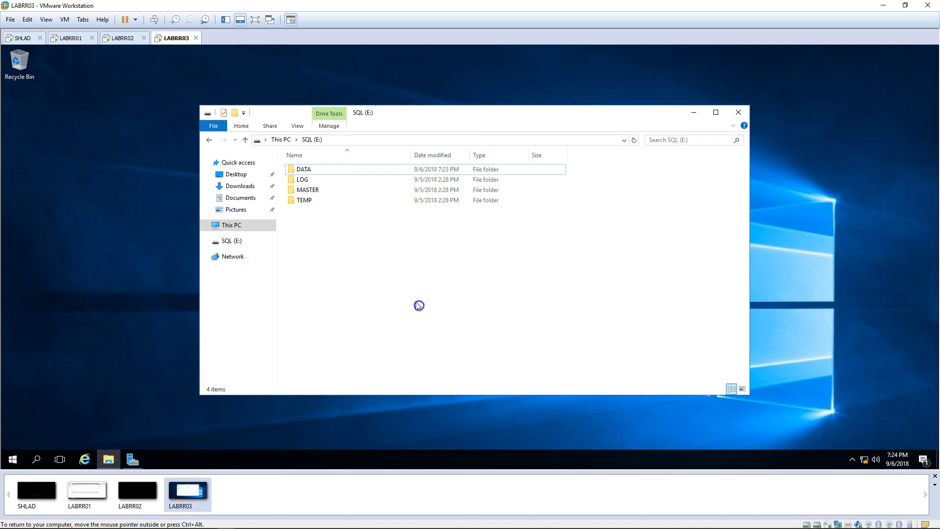
left_click(236, 225)
right_click(434, 283)
left_click(473, 324)
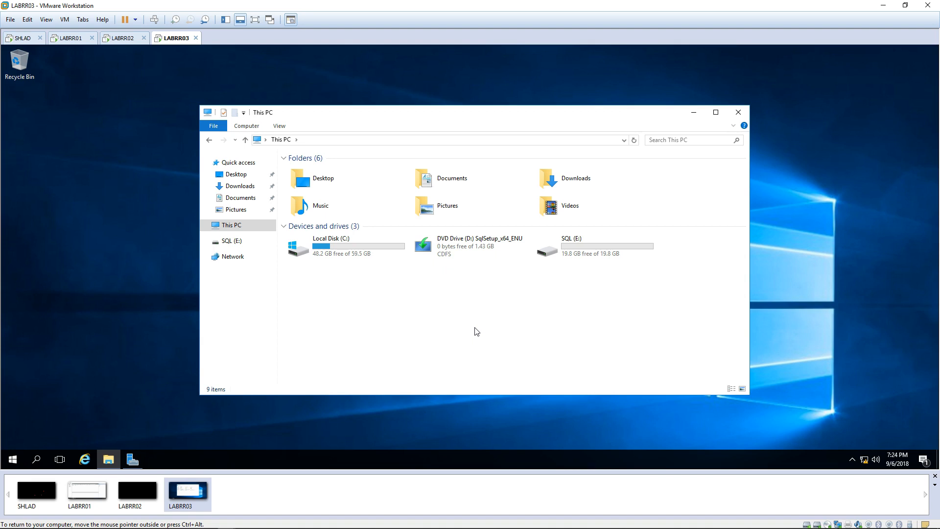
left_click(467, 308)
left_click(462, 307)
Step: Run SQL Server setup from the DVD drive (D:)
left_click(599, 248)
left_click(505, 289)
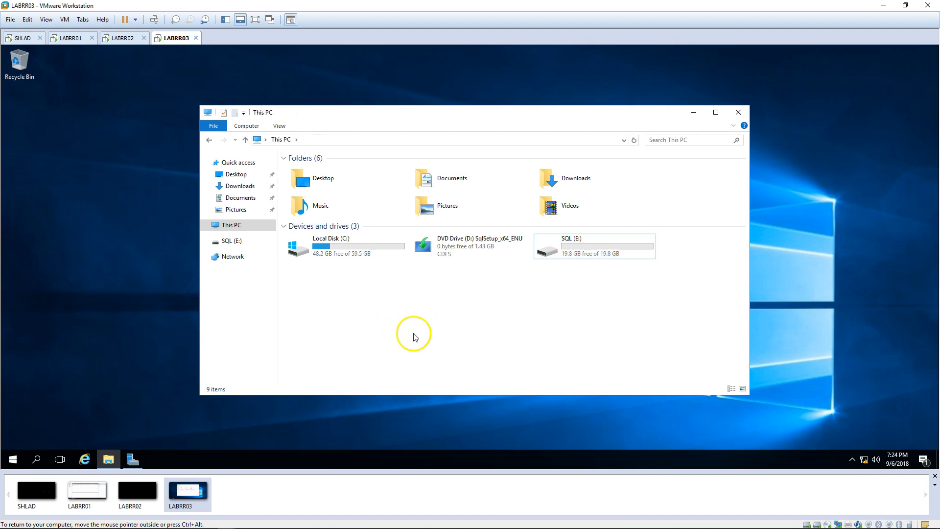
double_click(443, 243)
Step: Approve UAC and start a new stand-alone SQL Server installation
left_click(439, 319)
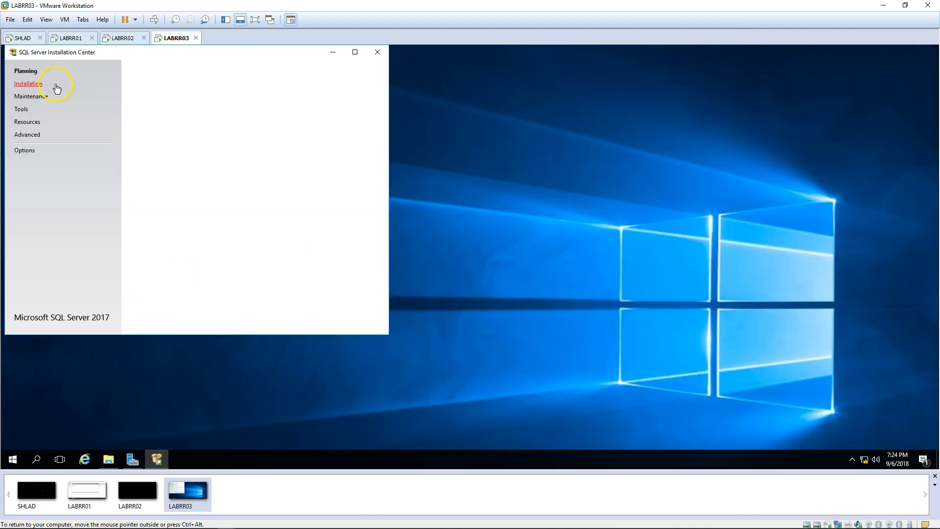
left_click(56, 87)
left_click(199, 70)
left_click(336, 51)
Step: Accept the license and advance through rules, updates, features and instance configuration
left_click(594, 393)
left_click(424, 331)
left_click(601, 387)
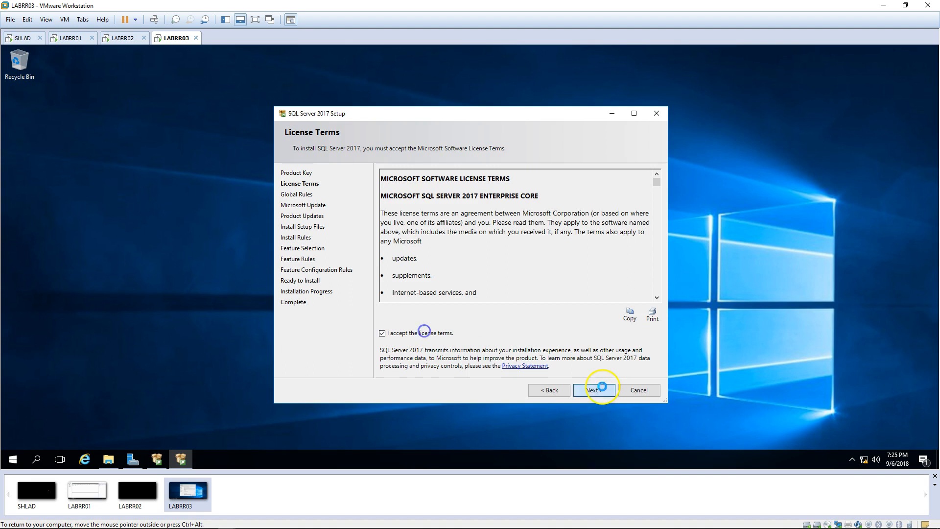
left_click(600, 392)
left_click(598, 391)
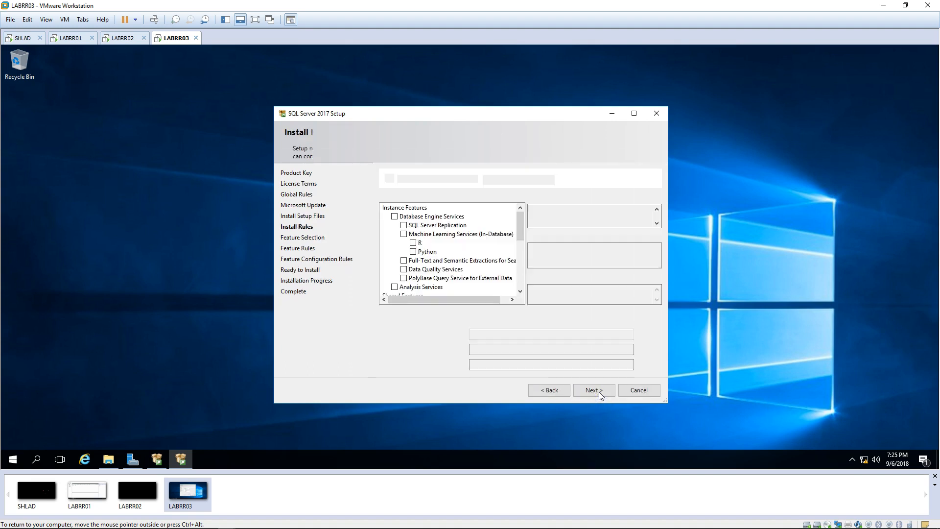
left_click(587, 394)
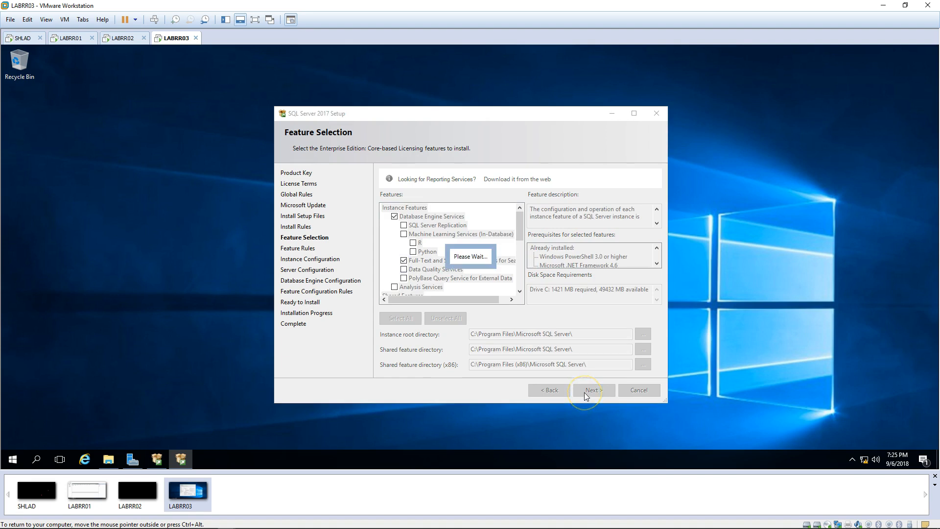
left_click(495, 352)
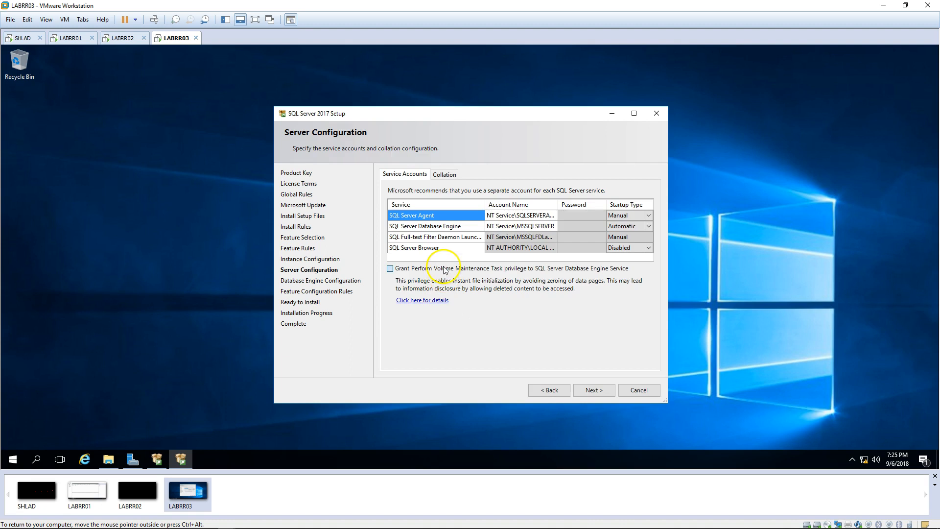
left_click(594, 390)
Step: Point the data root and backup directories to folders on the SQL (E:) drive
left_click(463, 174)
left_click(641, 222)
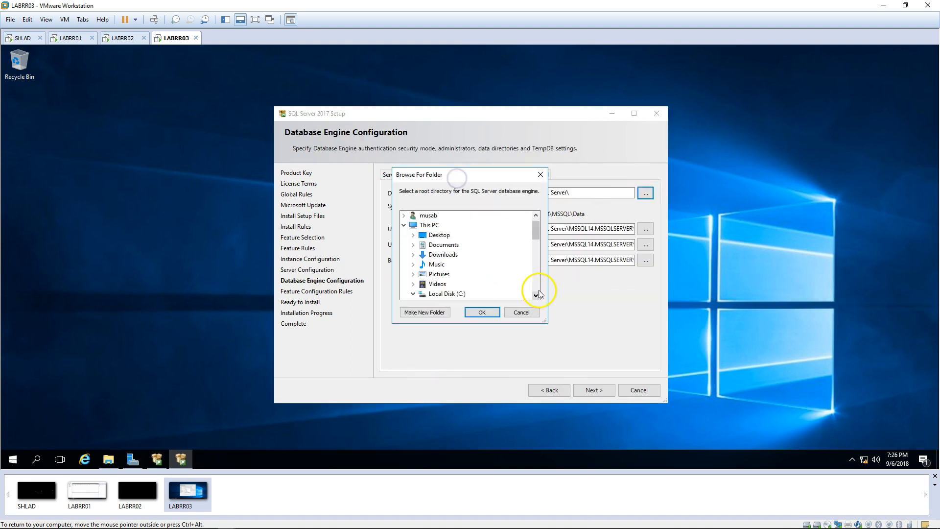
left_click_drag(536, 280, 537, 296)
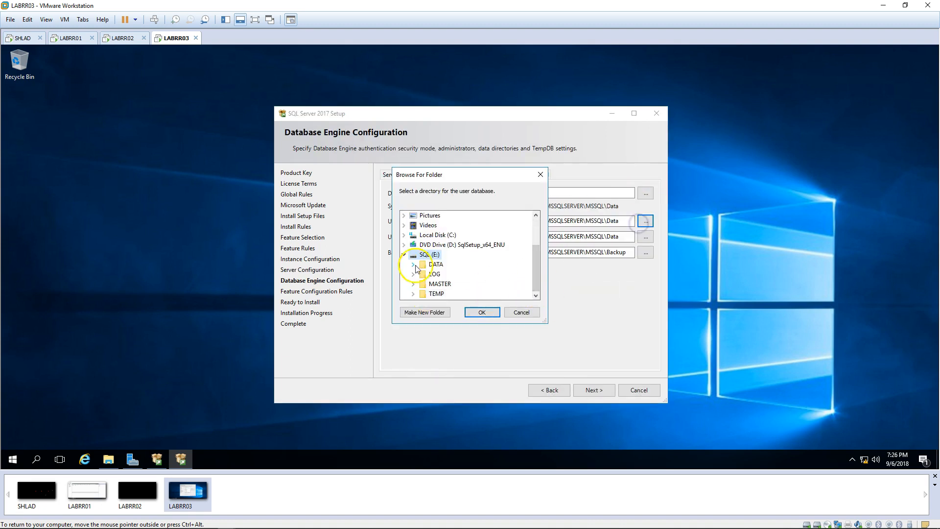
left_click(645, 252)
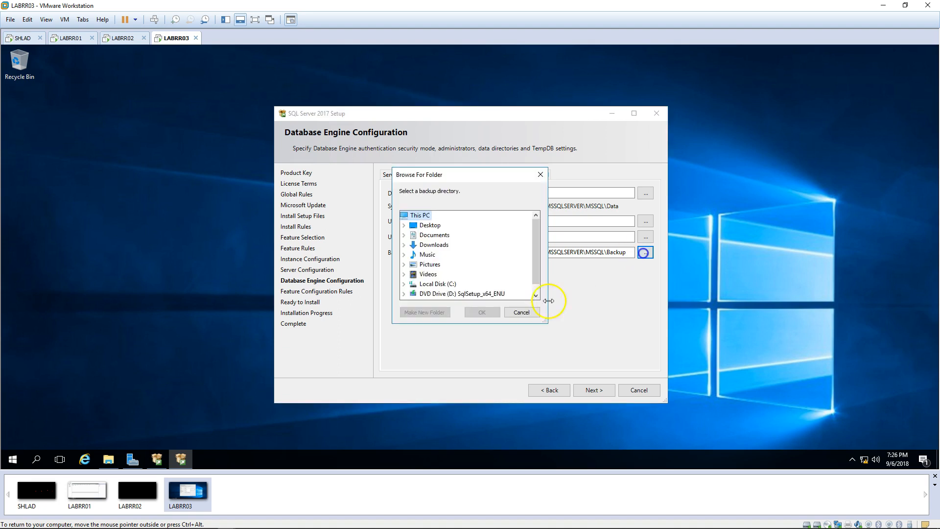
scroll(470, 294, "down", 1)
left_click(403, 293)
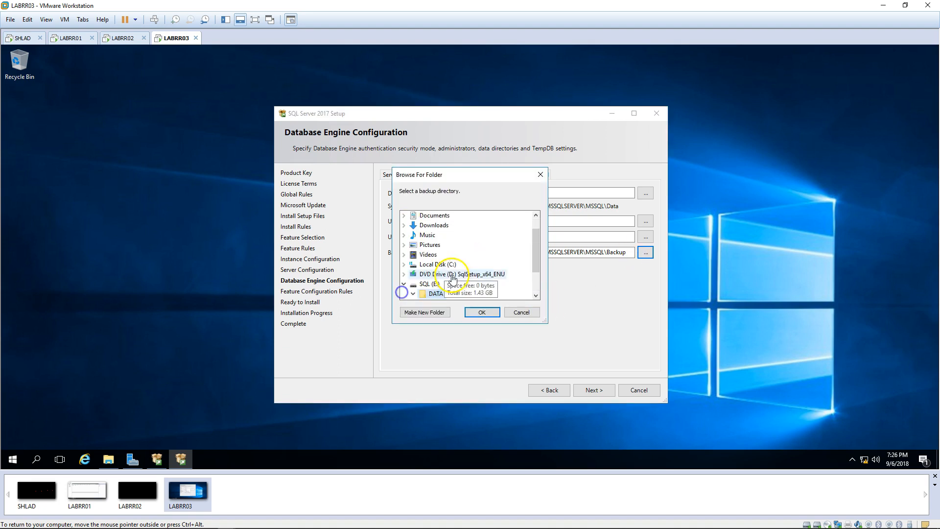
left_click(483, 312)
Step: Replace the default TempDB data directory with E:\TEMP\MSSQL and continue to Feature Configuration Rules
left_click(500, 178)
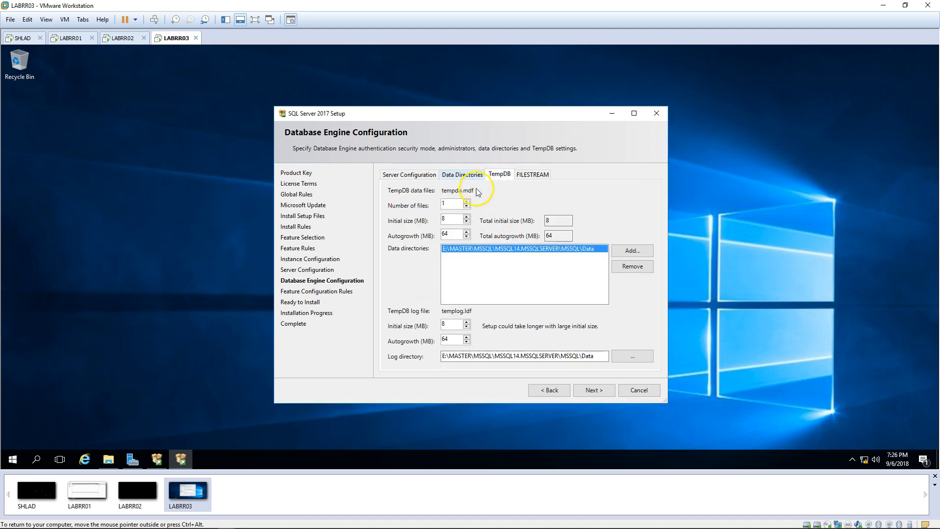
left_click(632, 267)
left_click(632, 251)
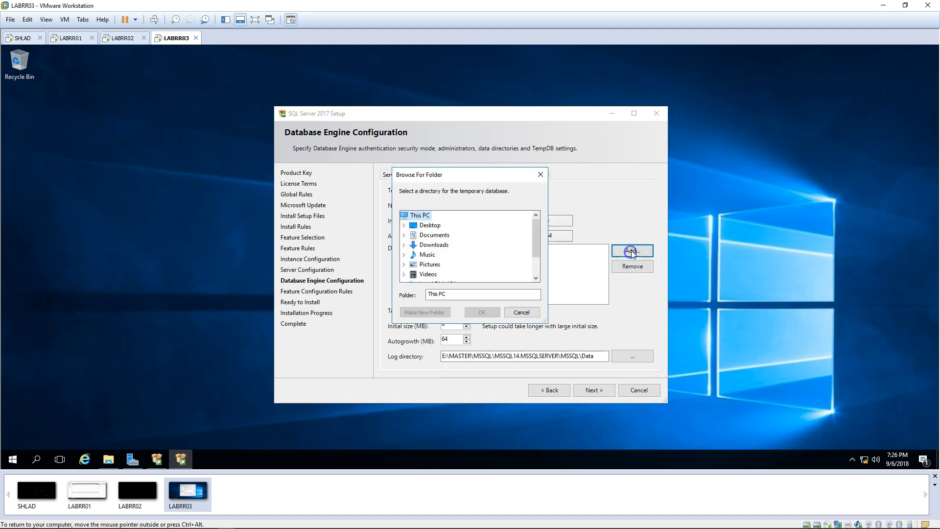
left_click(533, 270)
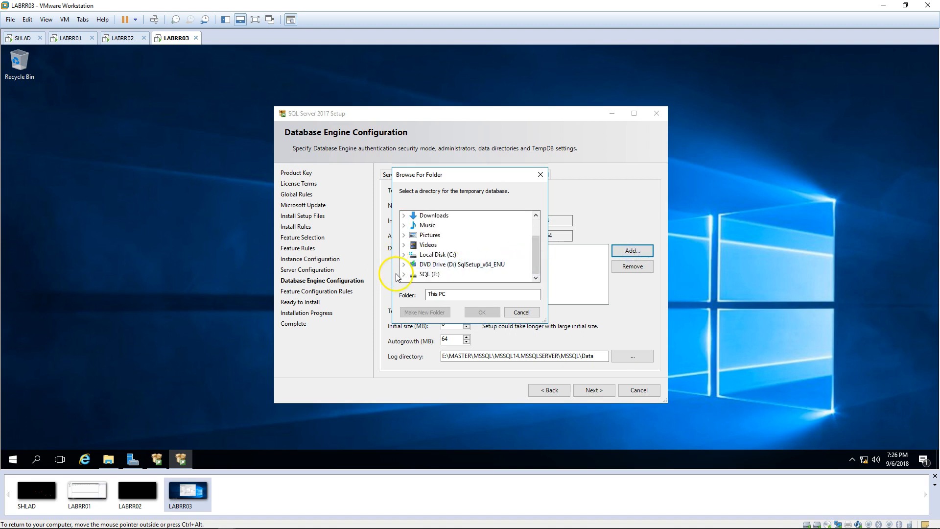
left_click(404, 274)
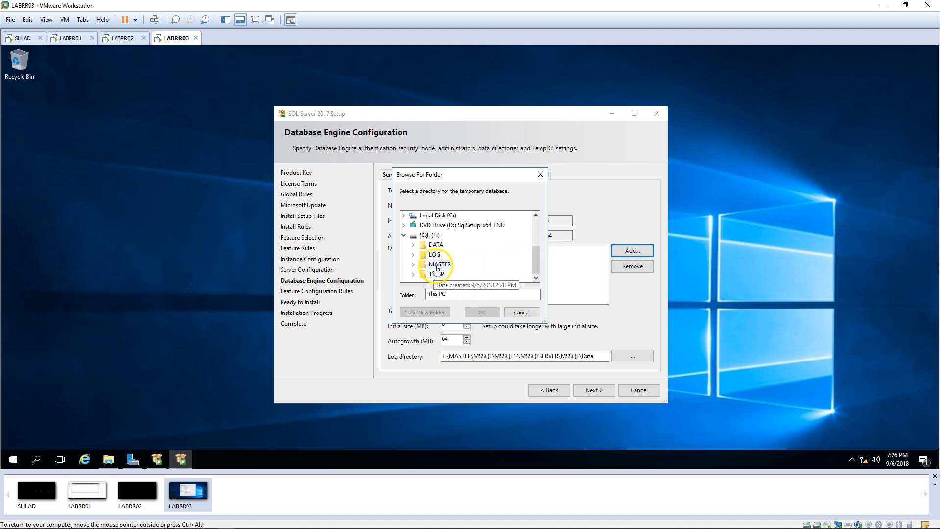
double_click(436, 274)
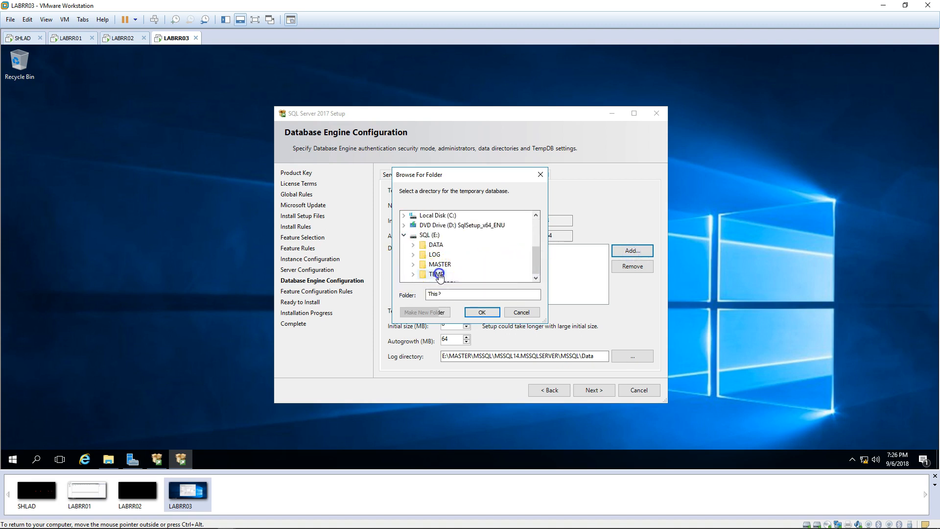
left_click(536, 278)
left_click(453, 275)
left_click(482, 312)
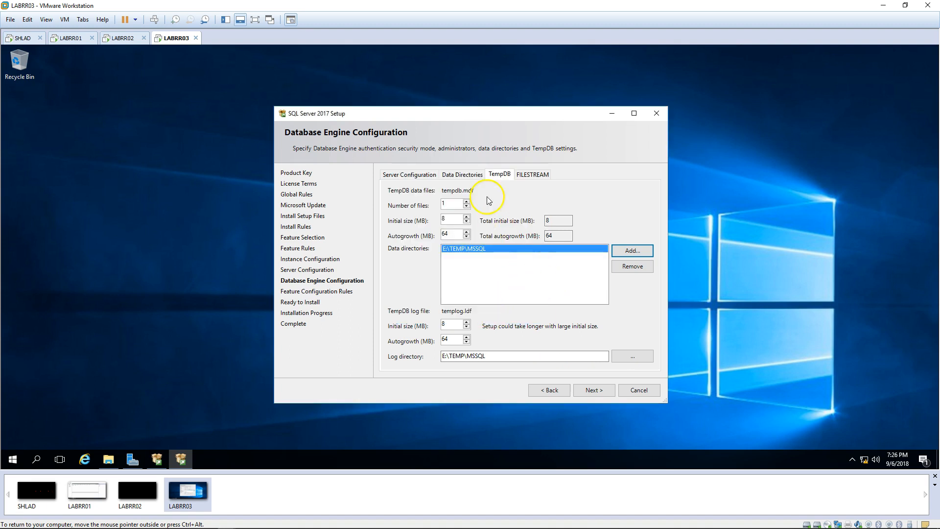
left_click(478, 175)
left_click(195, 230)
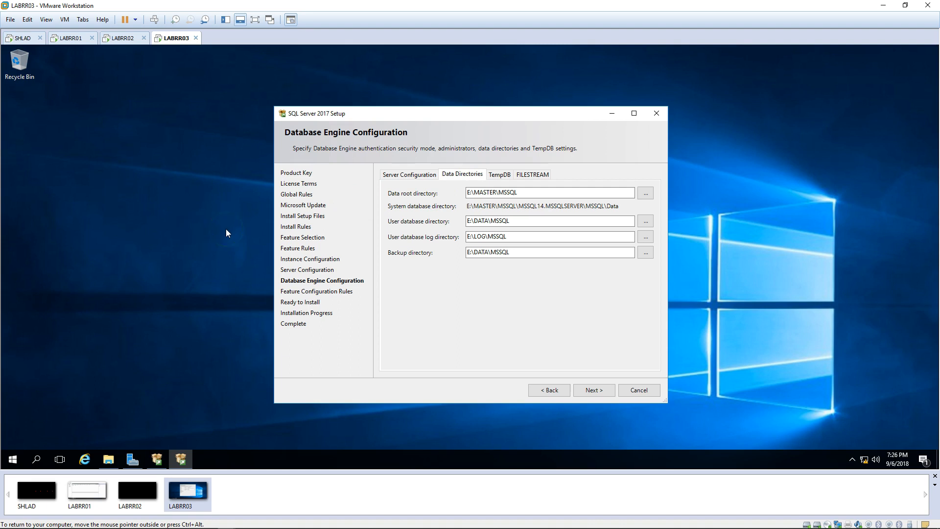
left_click(500, 175)
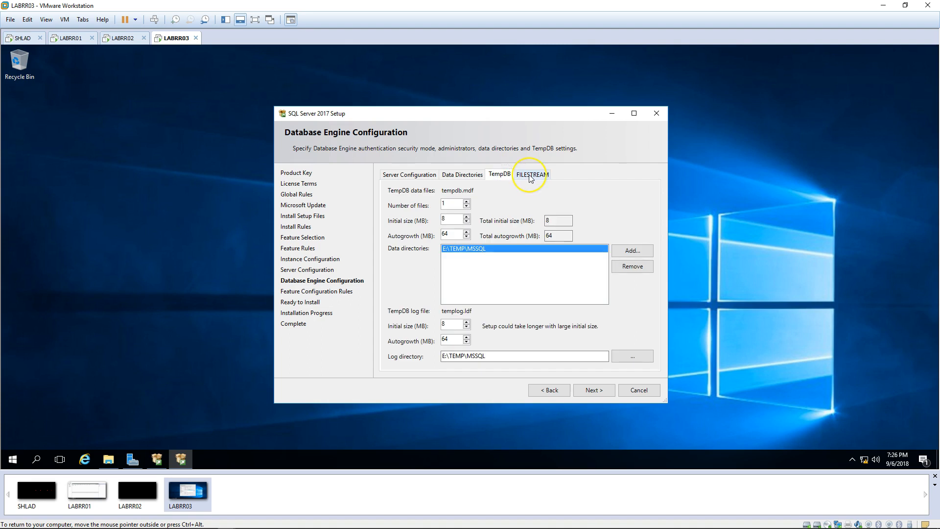
left_click(594, 390)
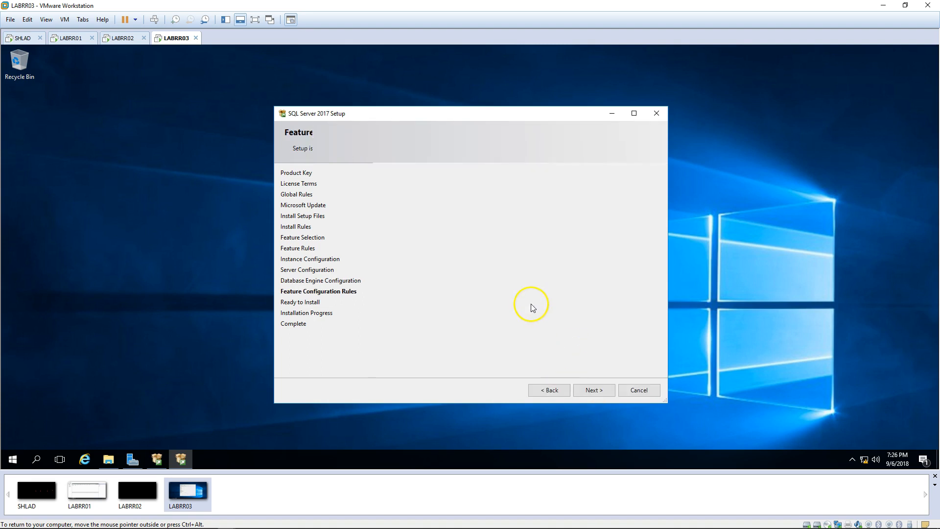
Step: Pass Feature Configuration Rules and install SQL Server 2017 on LABRR03
left_click(594, 388)
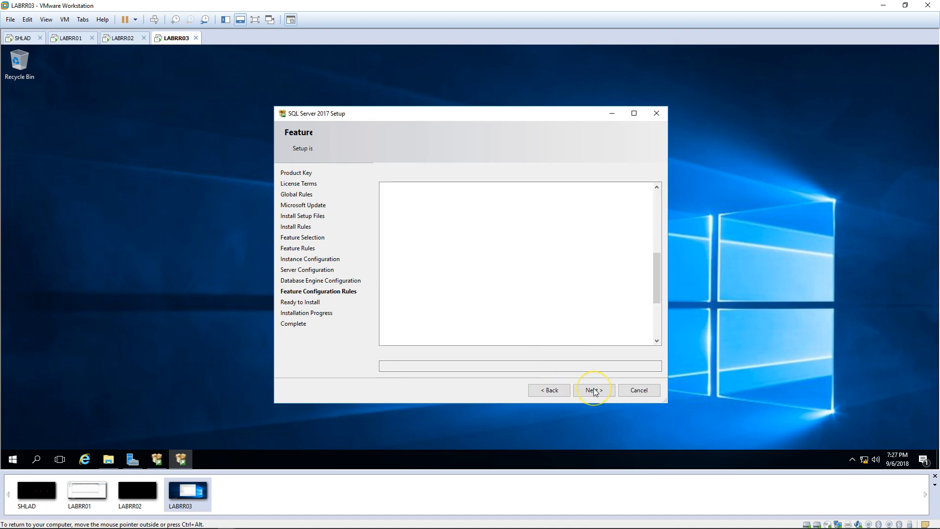
left_click(594, 390)
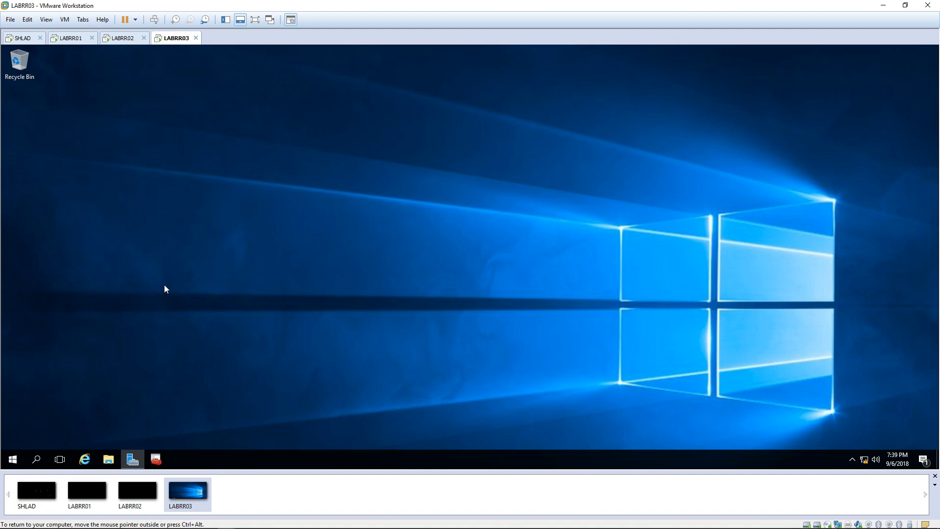
Step: In SQL Server Configuration Manager, check the MSSQLSERVER service's AlwaysOn High Availability tab, then close it
left_click(157, 453)
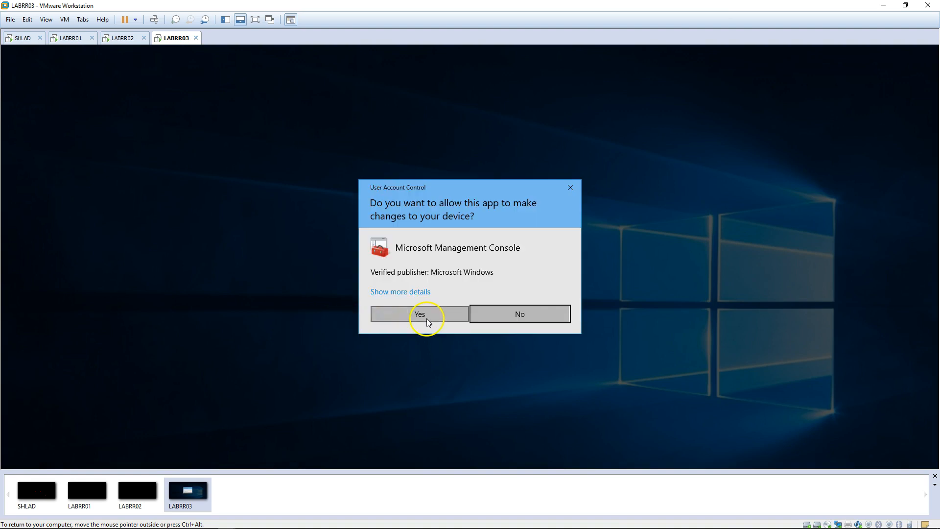
left_click(427, 319)
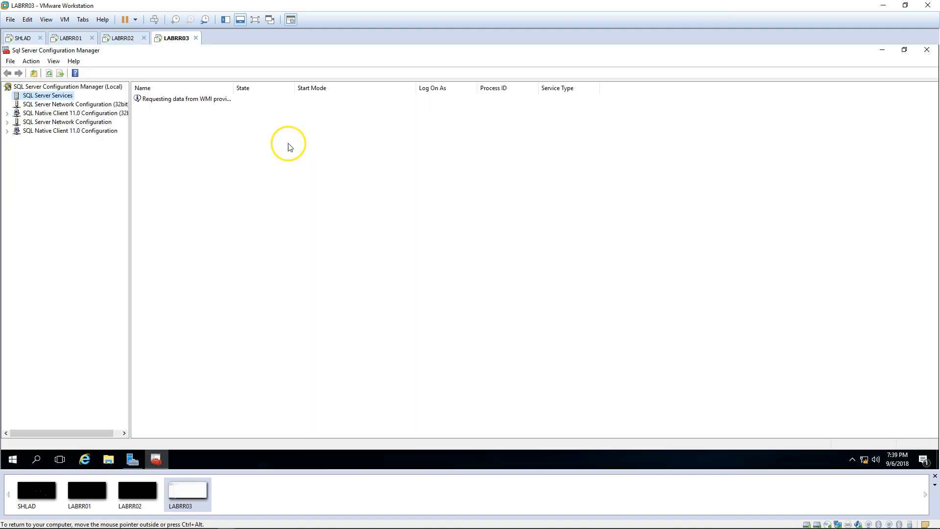
double_click(195, 109)
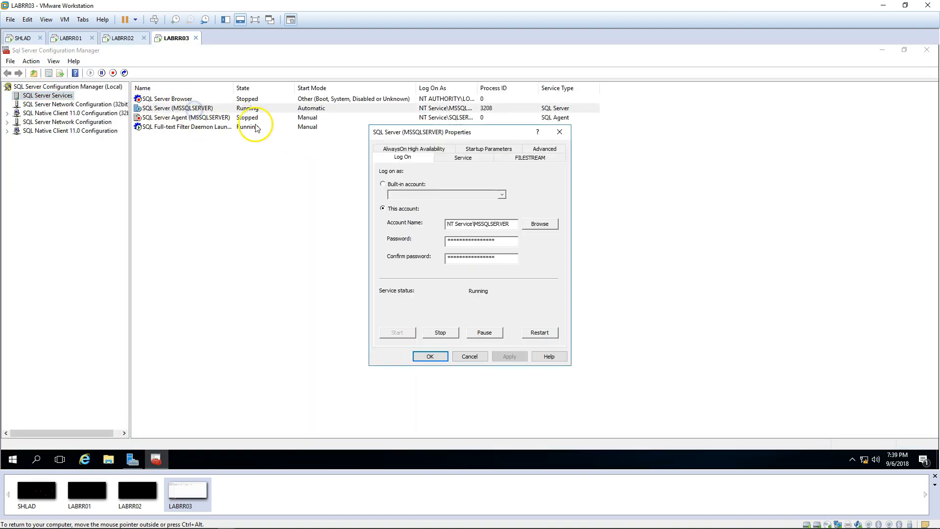
left_click(396, 149)
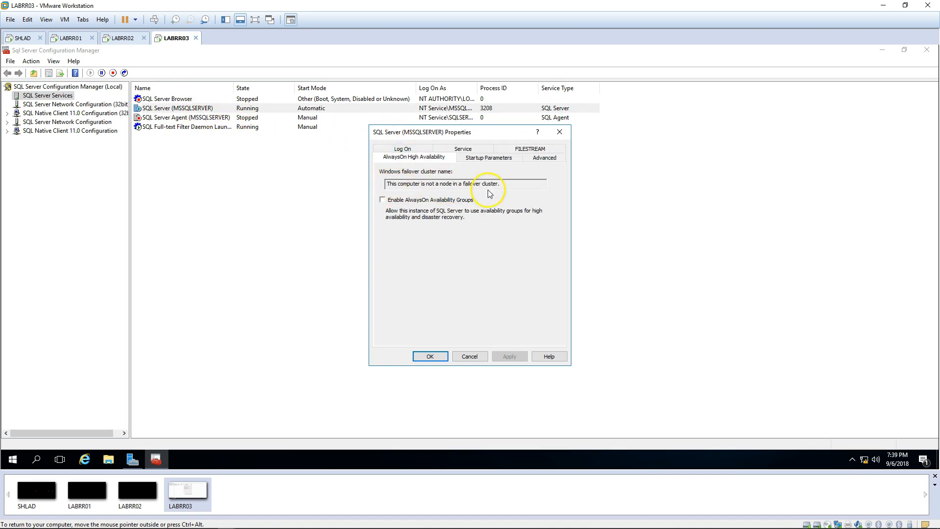
left_click_drag(500, 184, 275, 176)
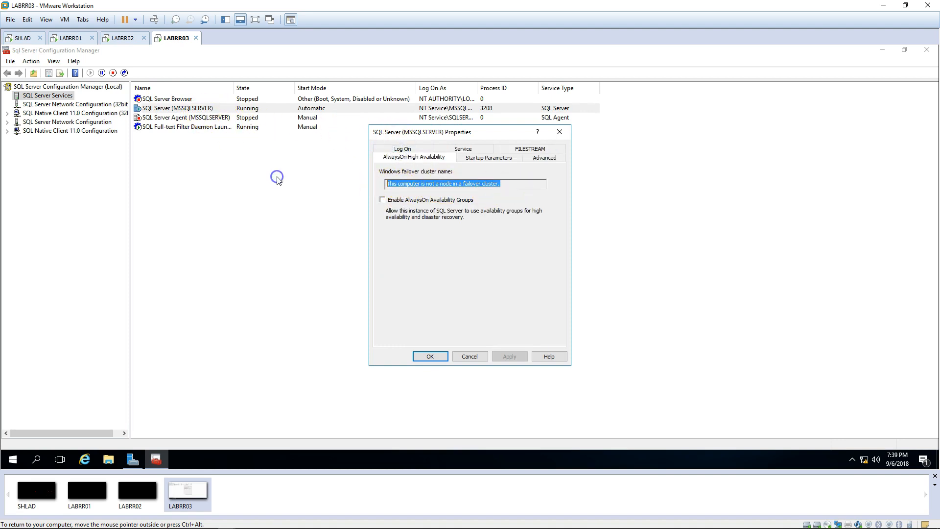
left_click(355, 171)
left_click(556, 134)
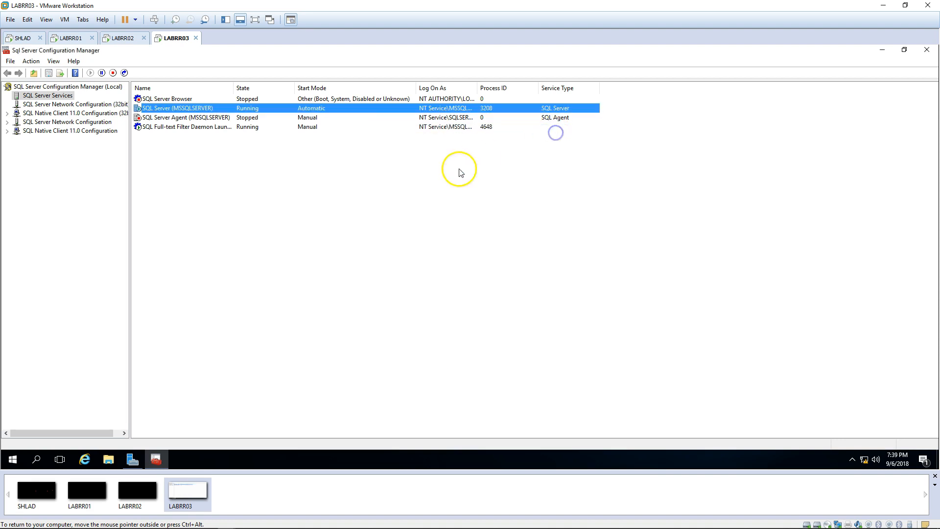
Step: Switch to the LABRR01 VM and sign in with the account password
left_click(71, 38)
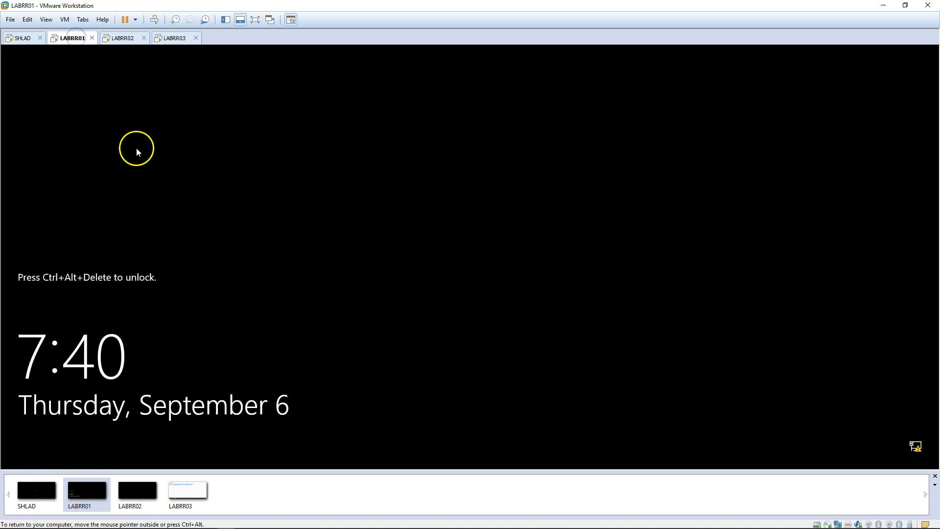
left_click(154, 20)
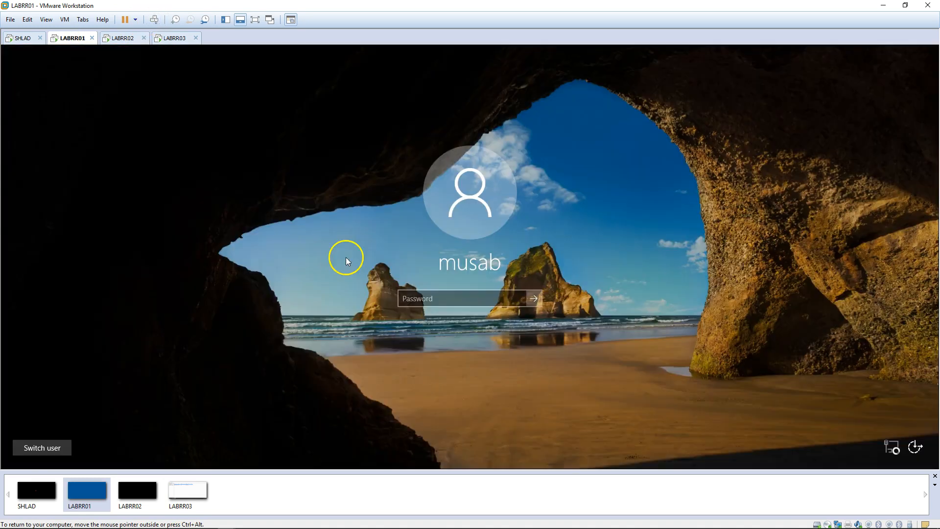
type("•••")
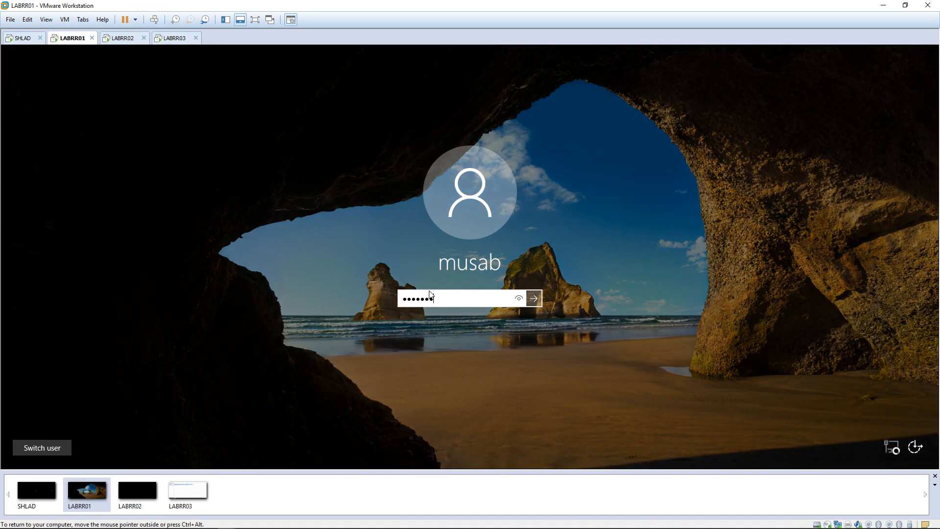
key("Return")
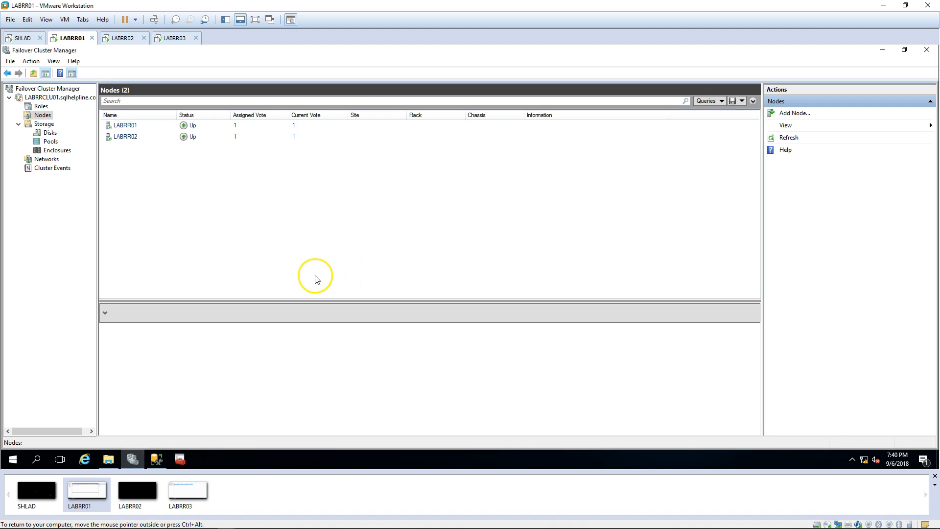
Step: Connect Management Studio's Object Explorer to the LABRR03 database engine
left_click(156, 459)
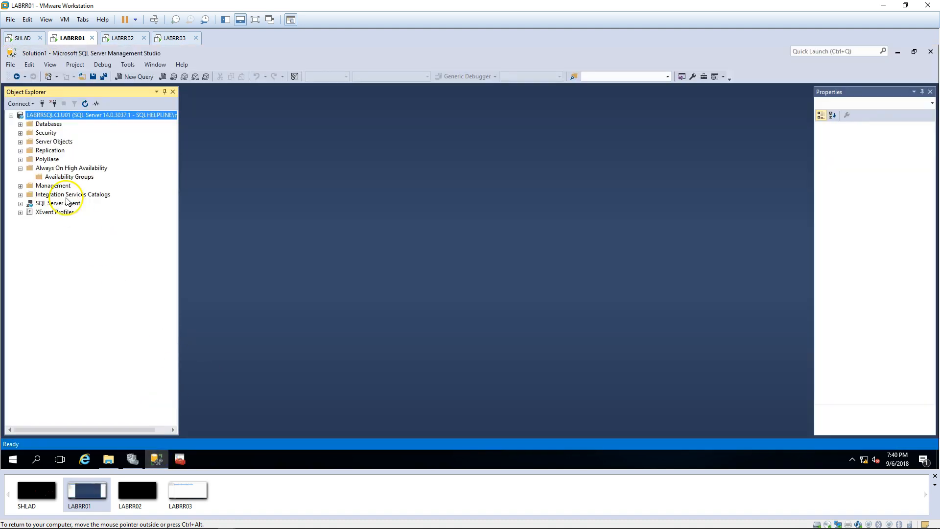
left_click(23, 104)
left_click(48, 115)
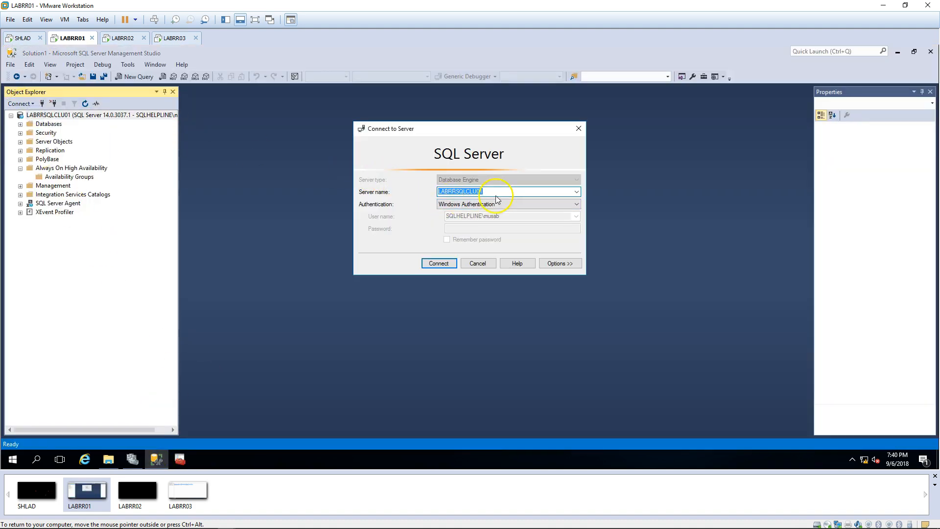
left_click(577, 192)
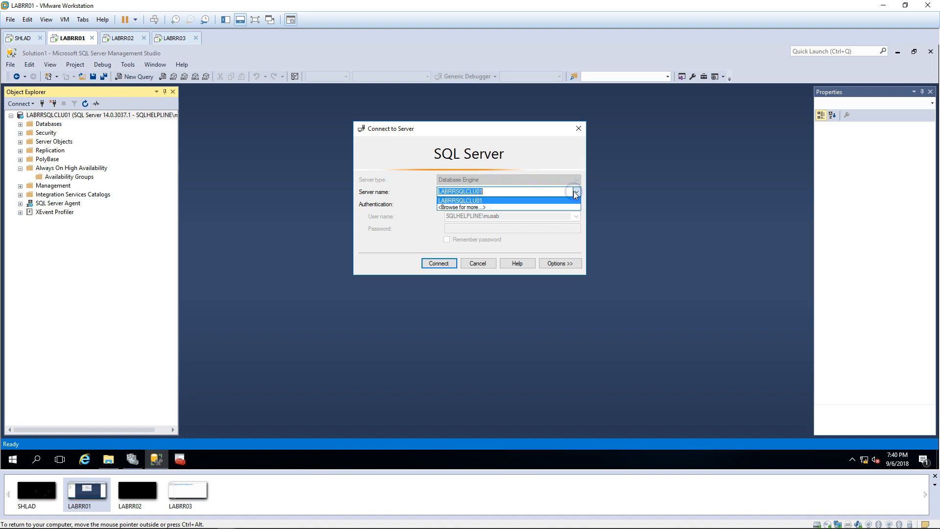
left_click(501, 190)
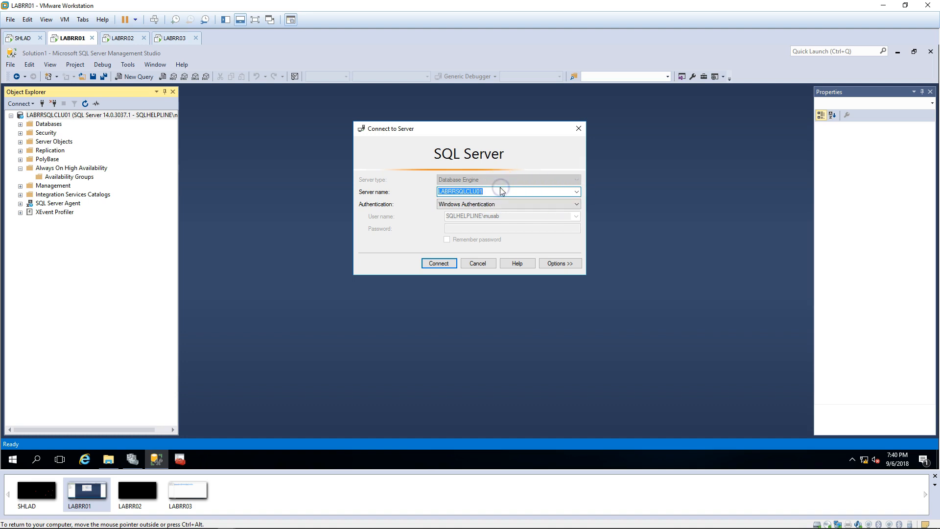
type("LABRR03")
key("Return")
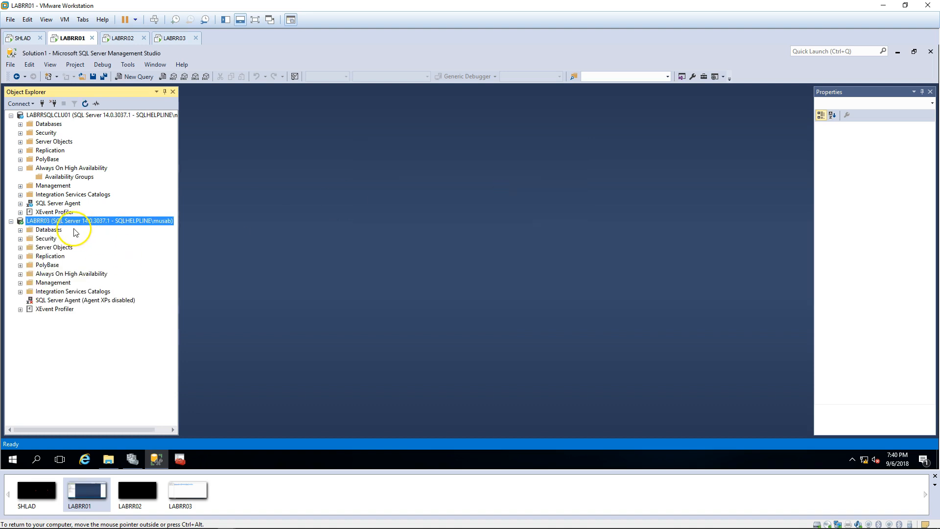
Step: Try expanding LABRR03's Always On High Availability node and dismiss the resulting error
left_click(88, 275)
double_click(89, 275)
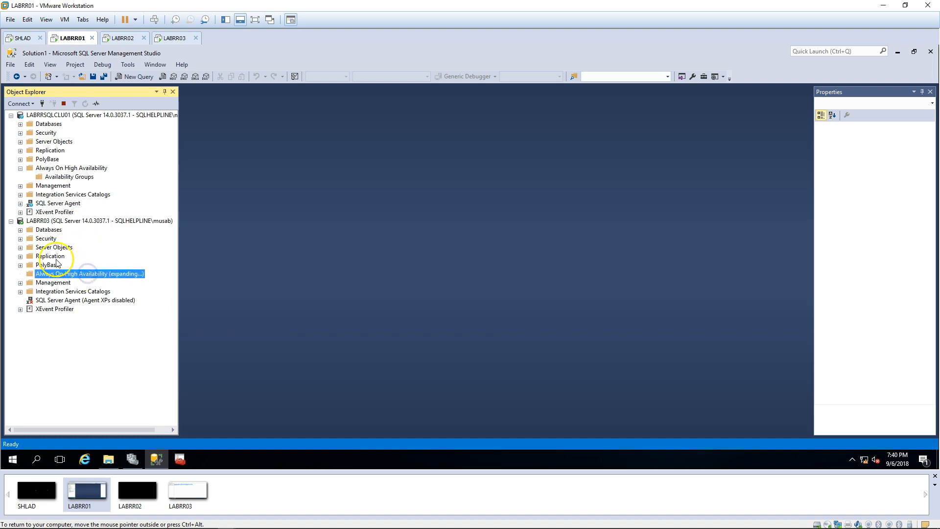
left_click(612, 275)
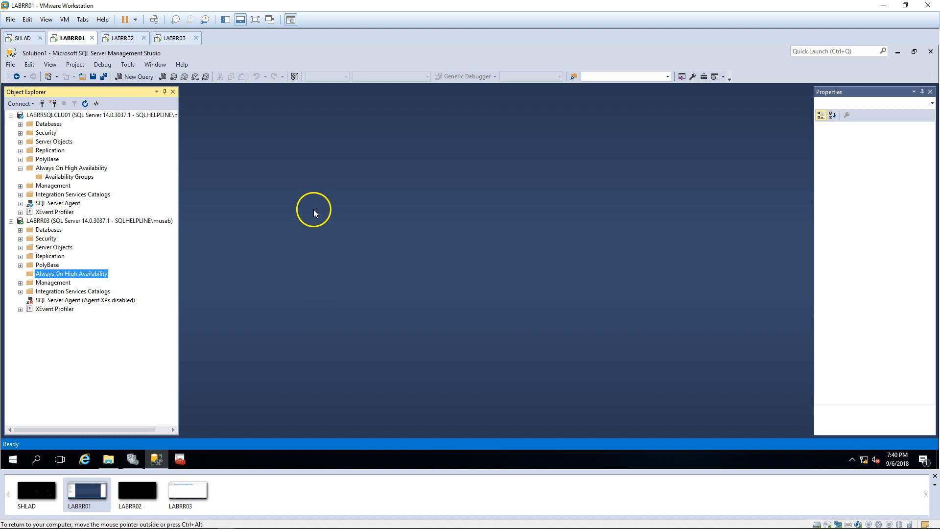
Step: Add LABRR03.sqlhelpline.com to the cluster as a node with the Add Node Wizard
left_click(132, 459)
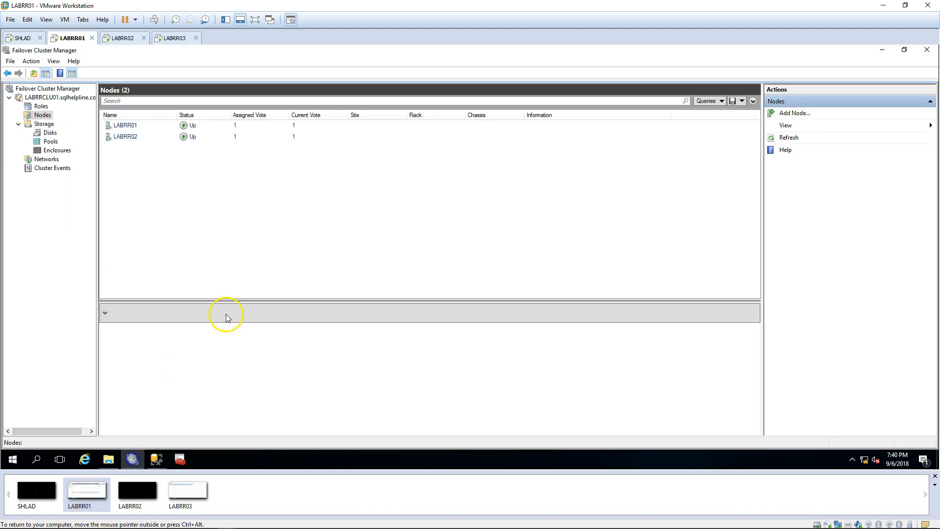
right_click(45, 115)
left_click(71, 120)
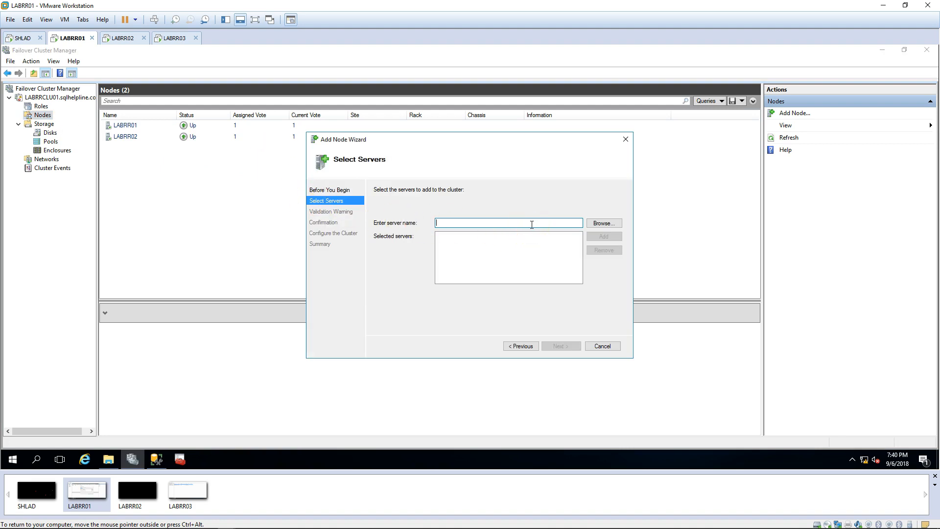
left_click(509, 221)
key("Return")
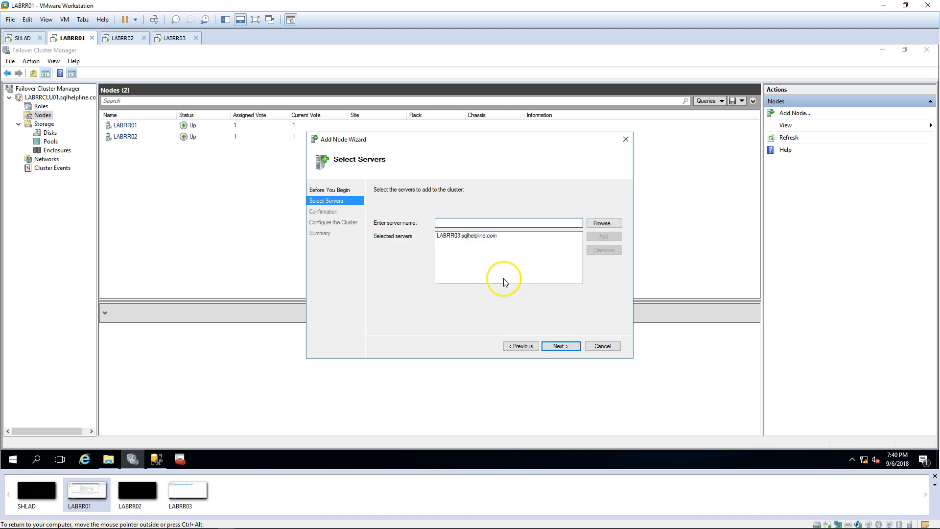
left_click(563, 344)
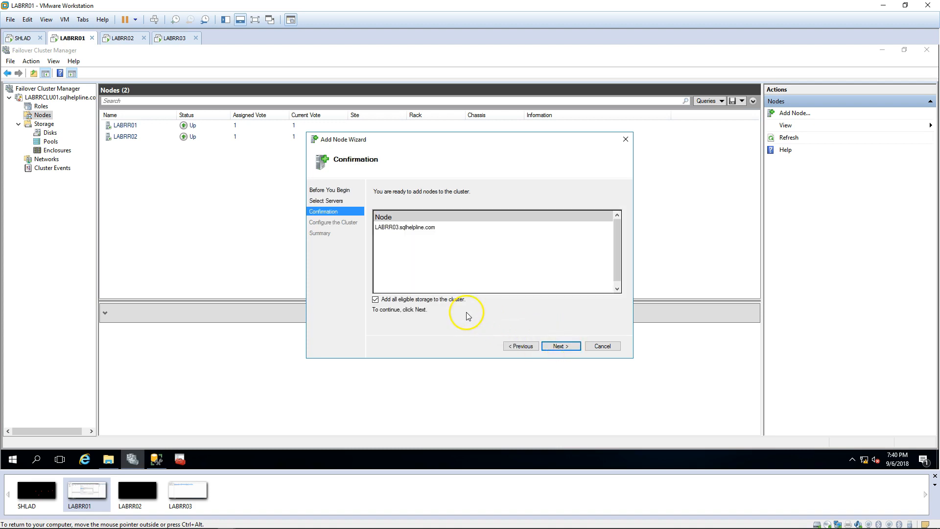
left_click(559, 345)
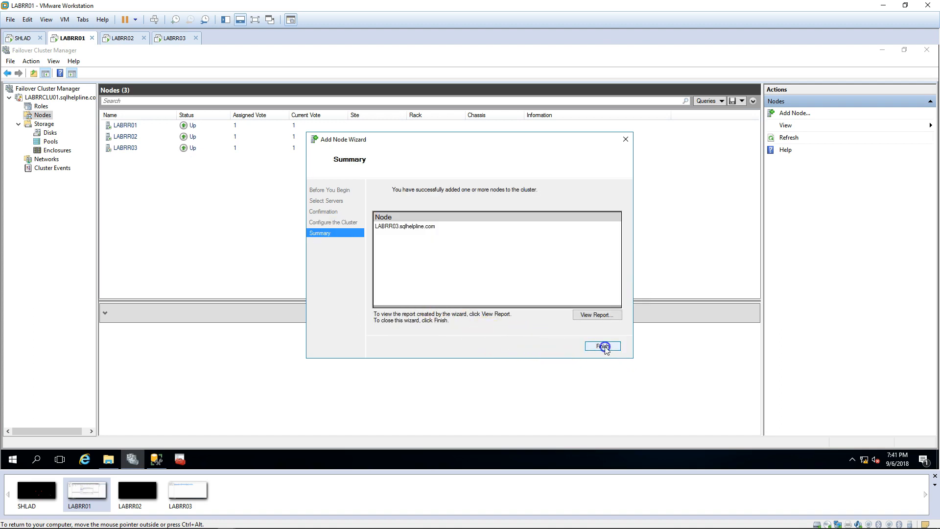
left_click(604, 345)
Step: On LABRR03, enable AlwaysOn Availability Groups for SQL Server (MSSQLSERVER) and restart the service
left_click(174, 38)
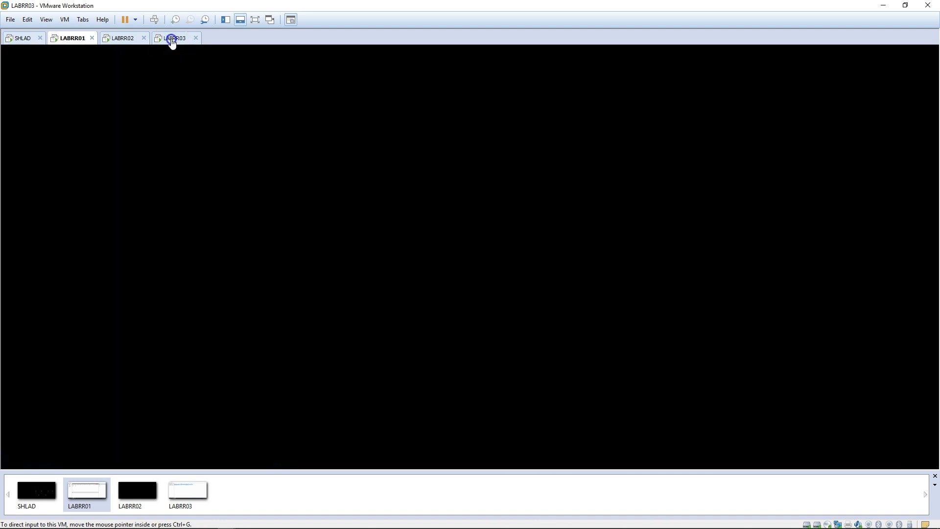
left_click(177, 108)
double_click(177, 109)
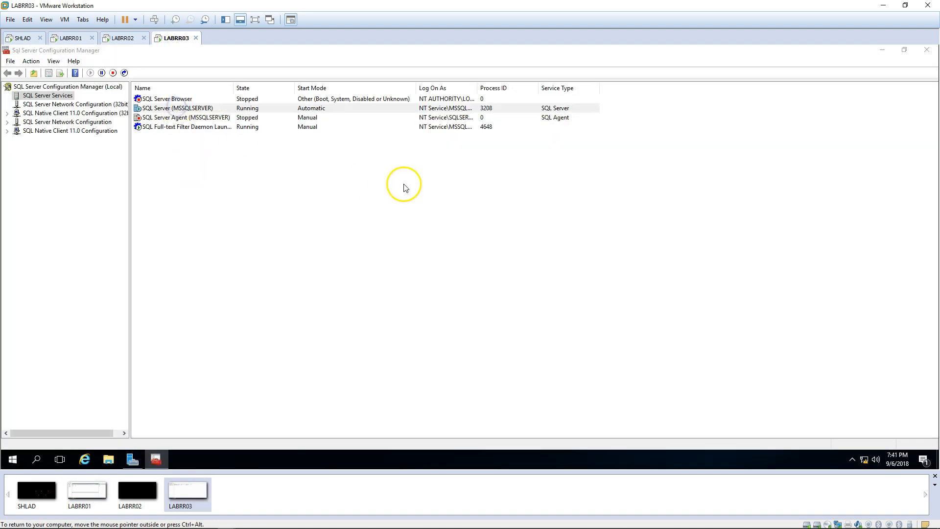
left_click(405, 156)
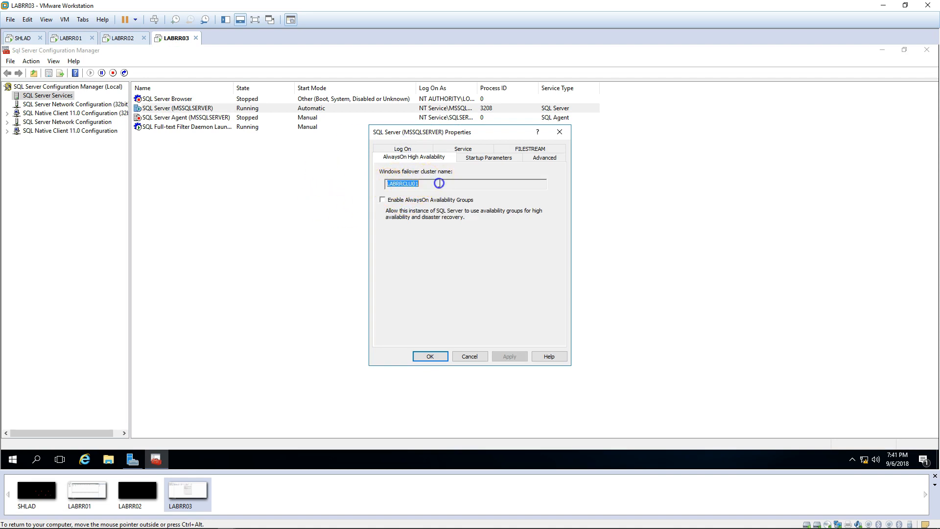
left_click(410, 200)
left_click(438, 357)
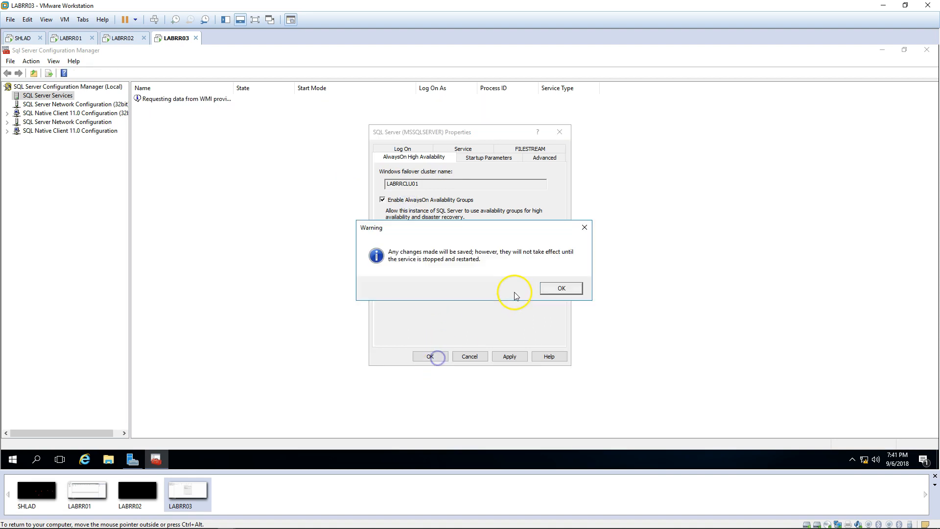
left_click(558, 291)
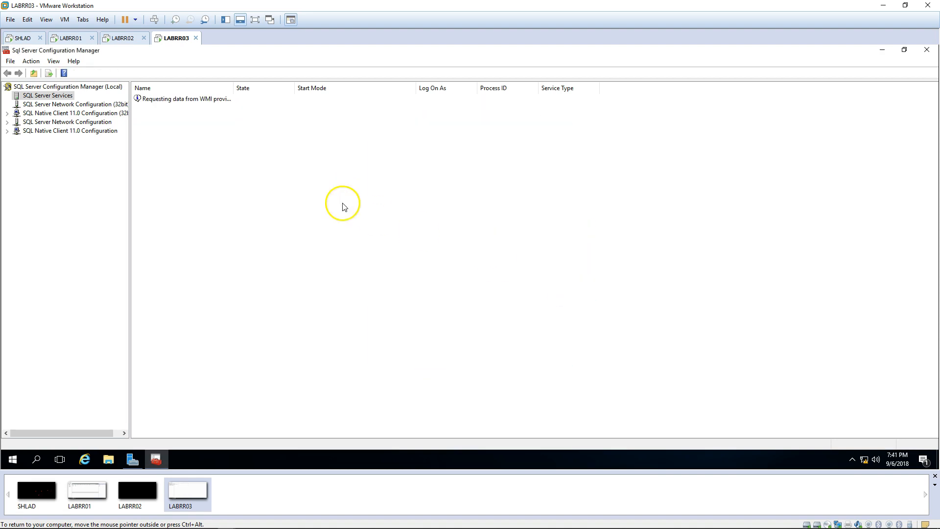
right_click(191, 109)
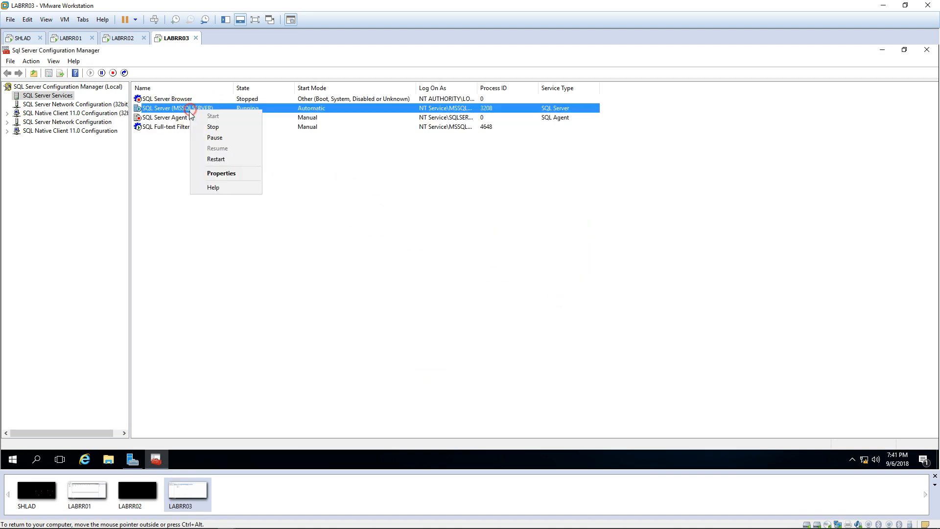
left_click(213, 164)
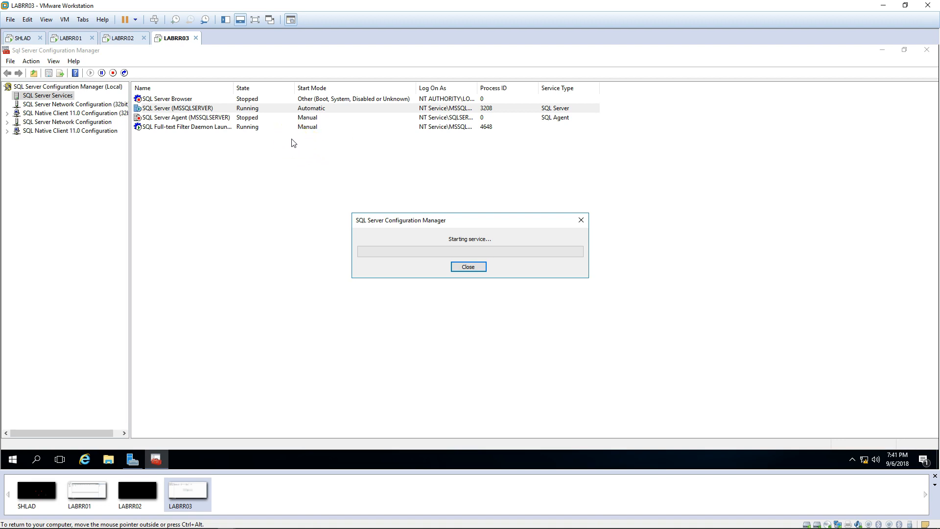
Step: Start a new availability group named AG on the LABRRSQLCLU01 instance
left_click(77, 37)
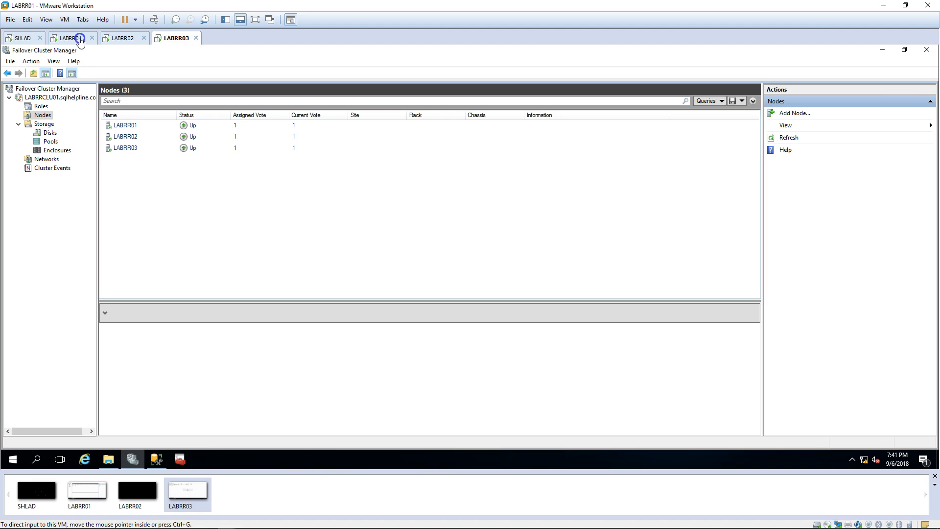
left_click(156, 459)
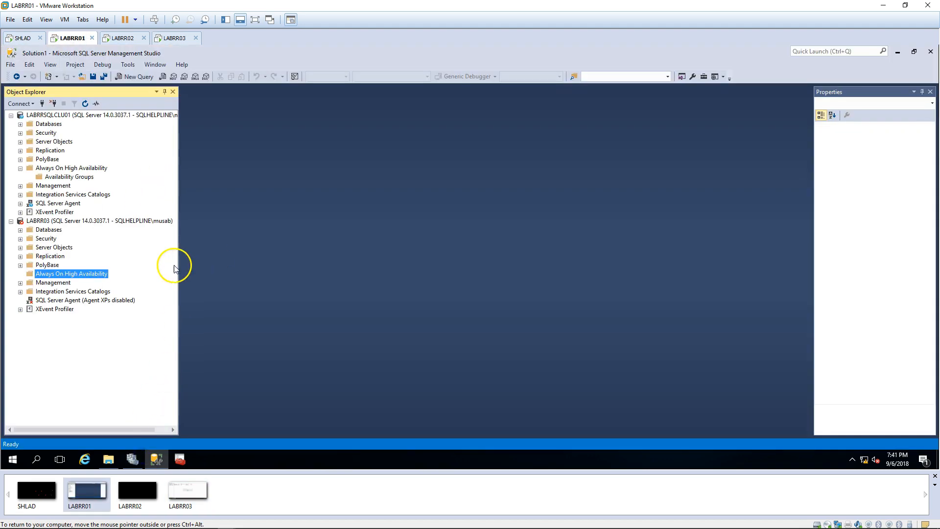
left_click(86, 178)
right_click(134, 191)
left_click(380, 182)
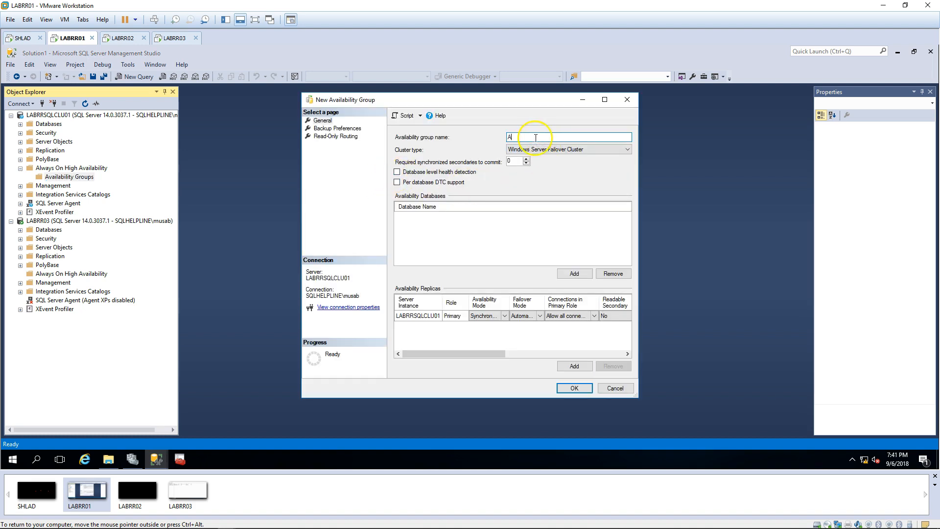
type("AG")
Step: Make the replica a readable secondary, keeping synchronous commit and automatic failover
left_click(490, 317)
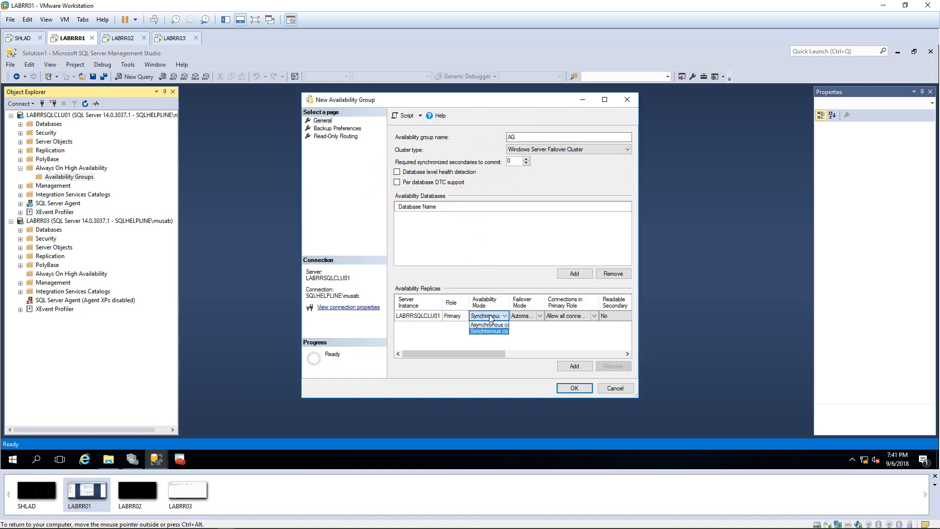
left_click(636, 398)
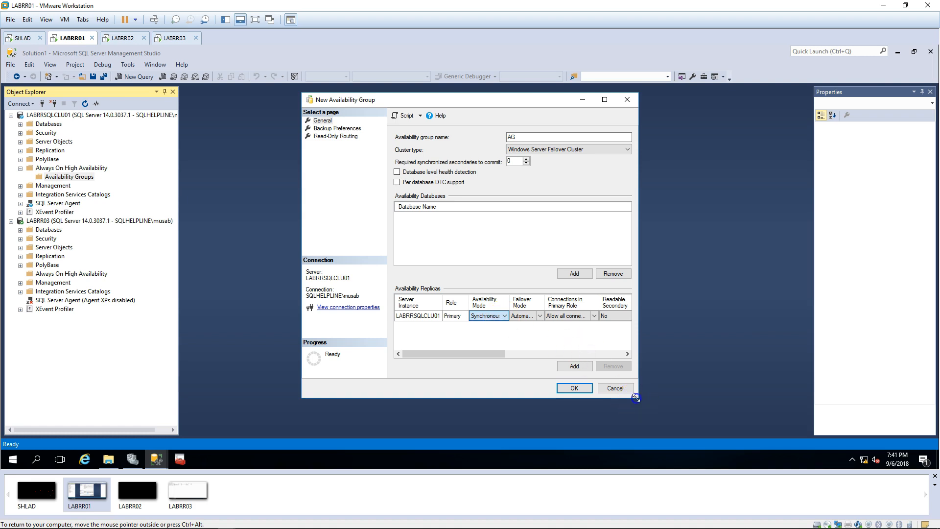
left_click_drag(636, 398, 805, 400)
left_click(621, 318)
left_click(623, 317)
left_click(616, 339)
left_click(524, 318)
left_click(525, 318)
left_click(522, 325)
left_click(677, 346)
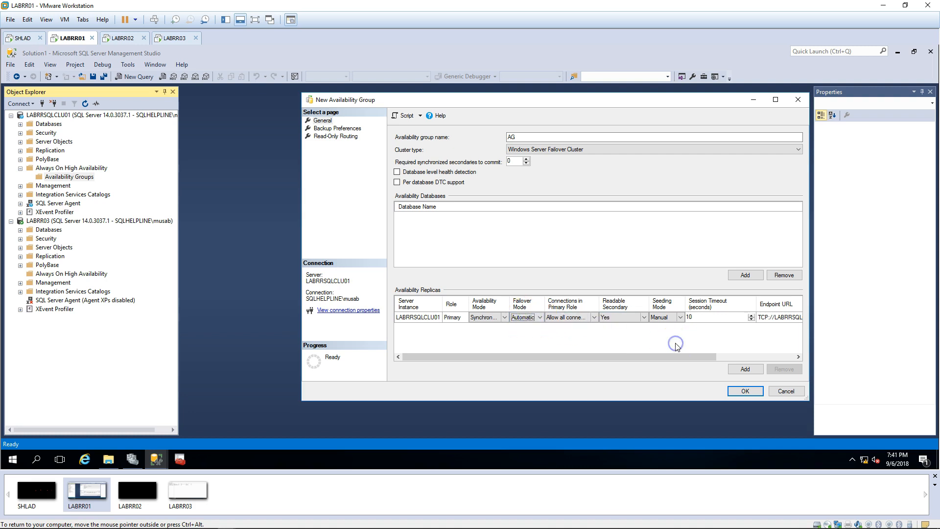
Step: Set session timeout to 100 and seeding to Automatic; the first create attempt fails
left_click(703, 317)
type("100")
left_click(665, 317)
left_click(665, 317)
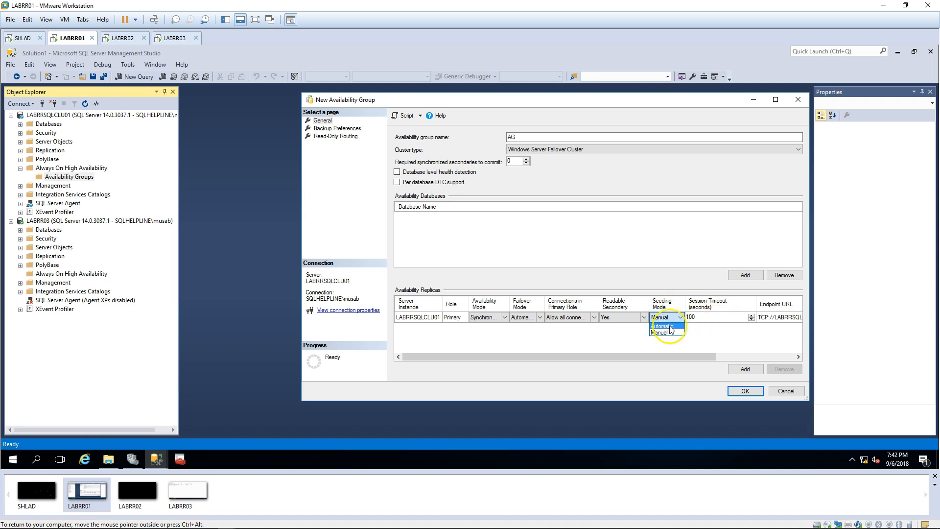
left_click(669, 327)
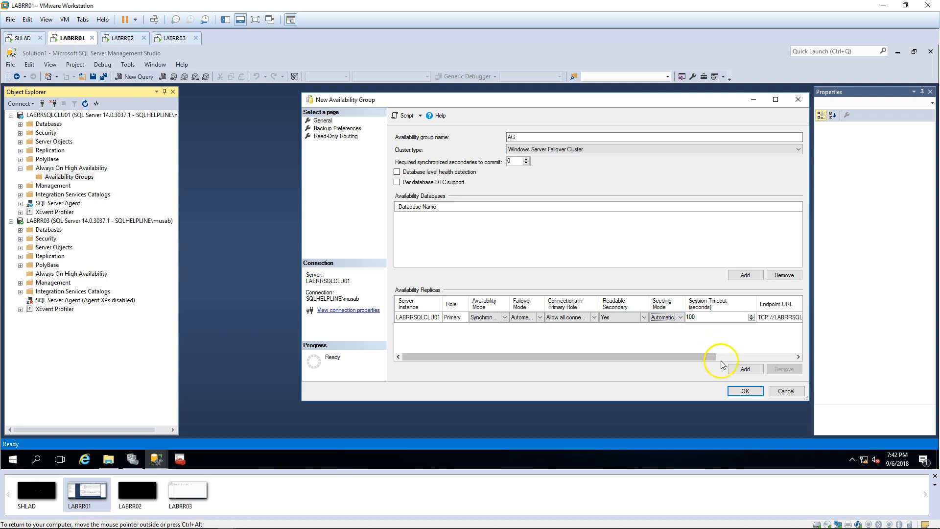
left_click(744, 390)
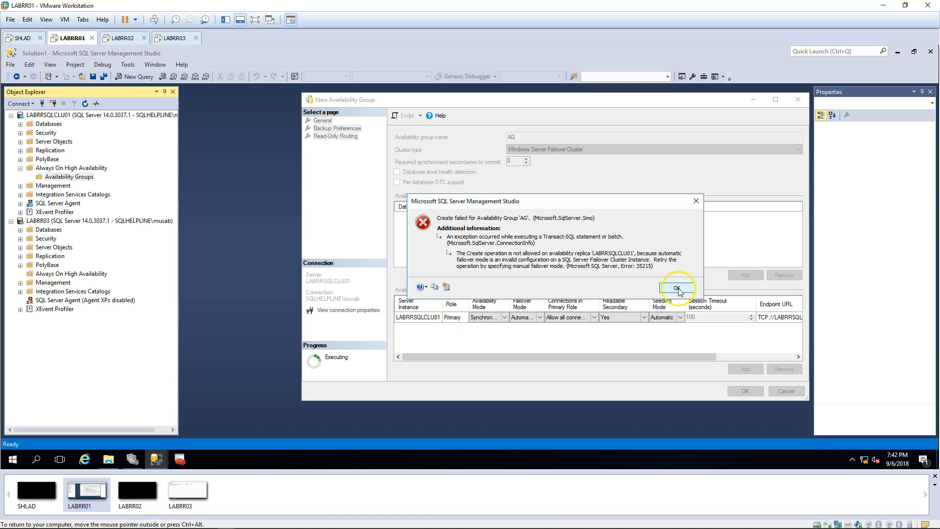
left_click(674, 292)
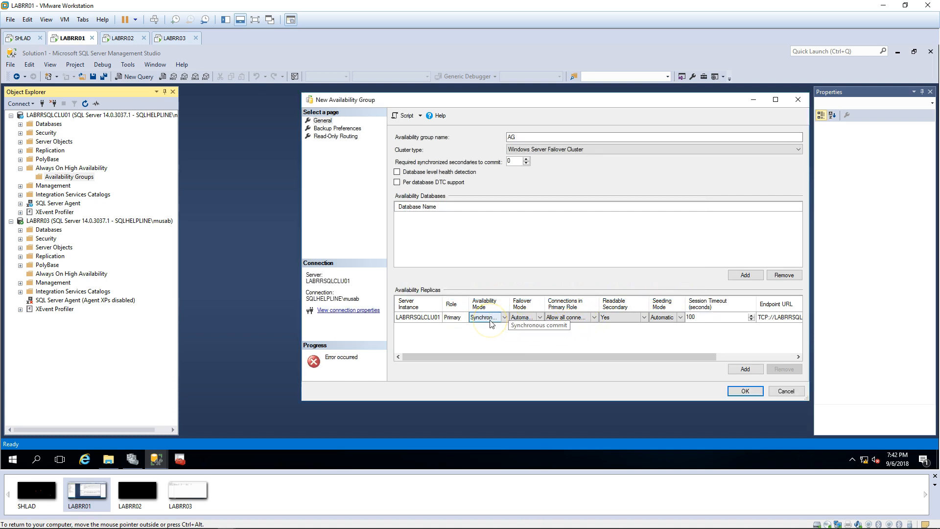
Step: Switch to Manual failover and asynchronous commit, create AG, and expand it
left_click(531, 316)
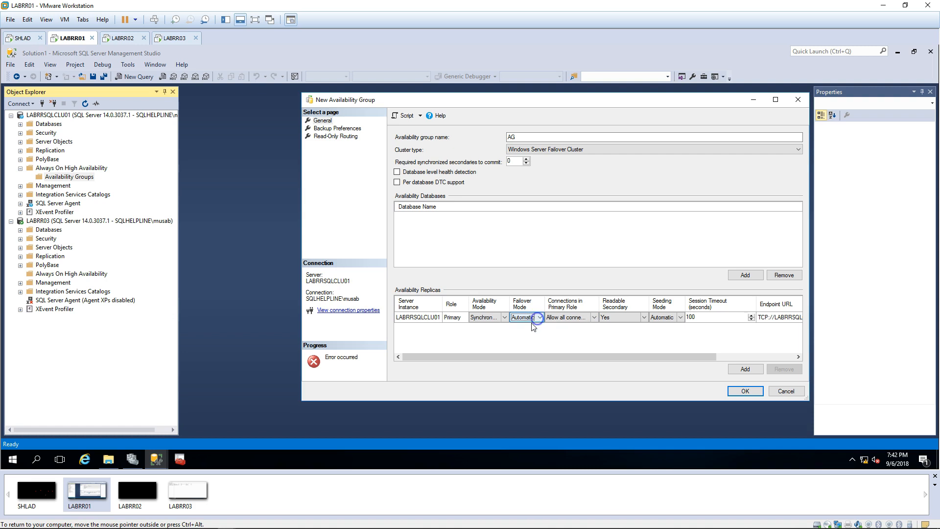
left_click(520, 333)
left_click(489, 317)
left_click(490, 333)
left_click(745, 391)
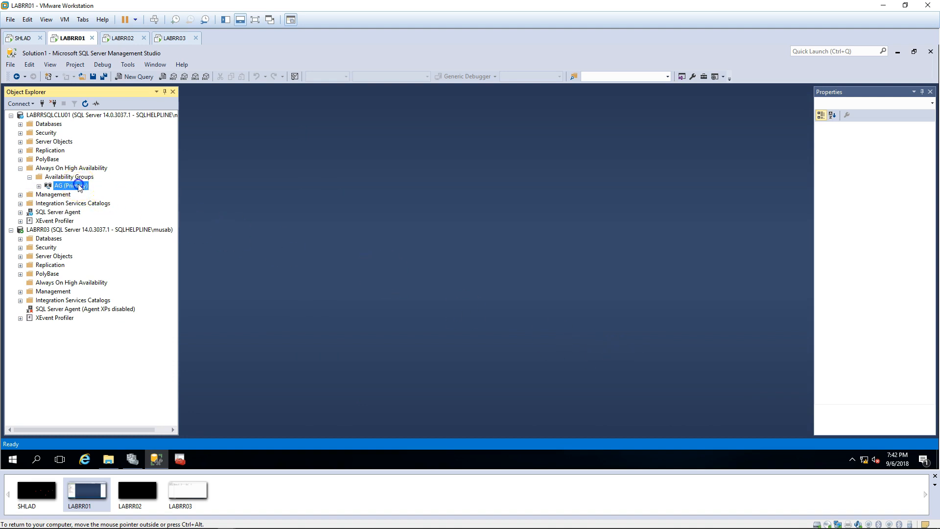
double_click(78, 186)
Step: Start the Add Replica wizard for AG and connect LABRR03 as a new replica
right_click(89, 195)
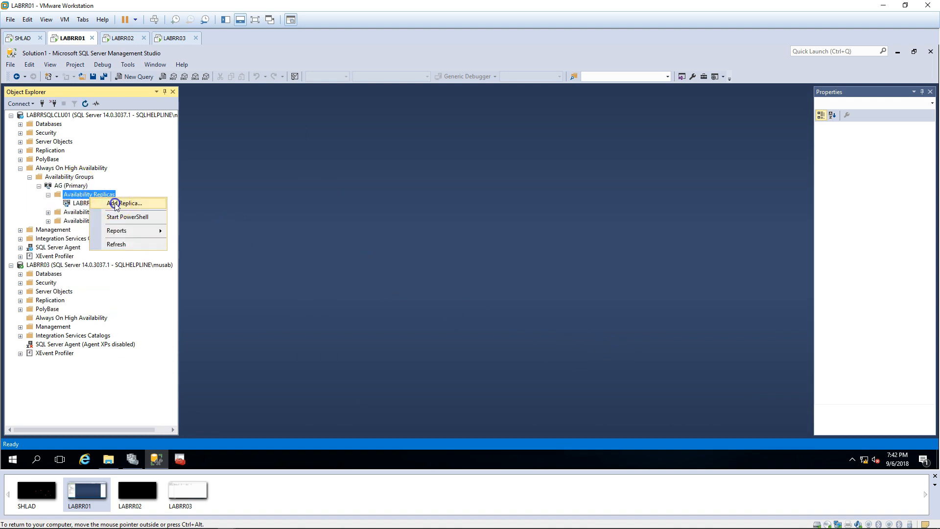
left_click(115, 204)
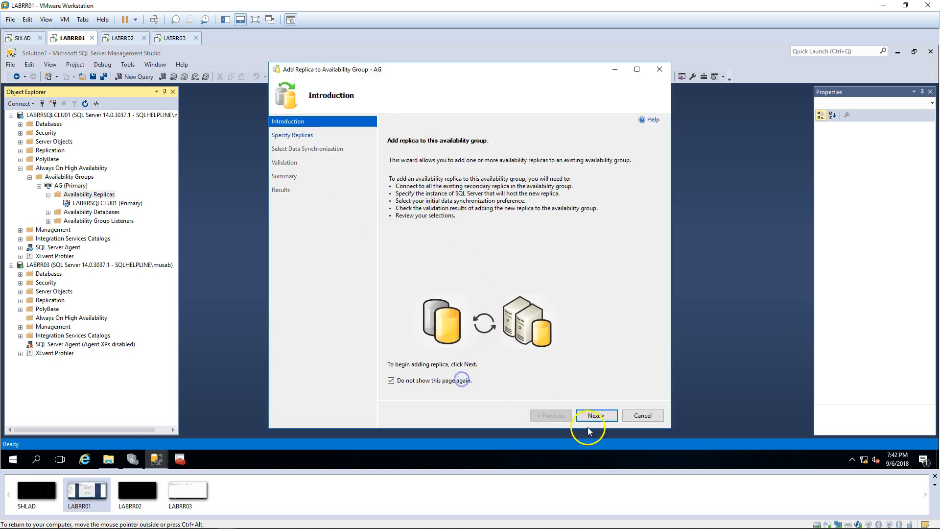
left_click(595, 415)
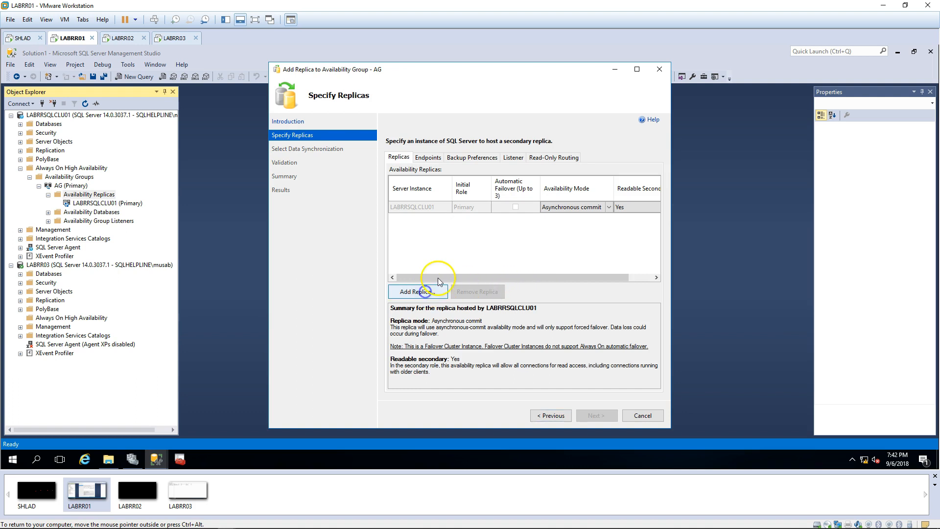
left_click(427, 291)
left_click(454, 263)
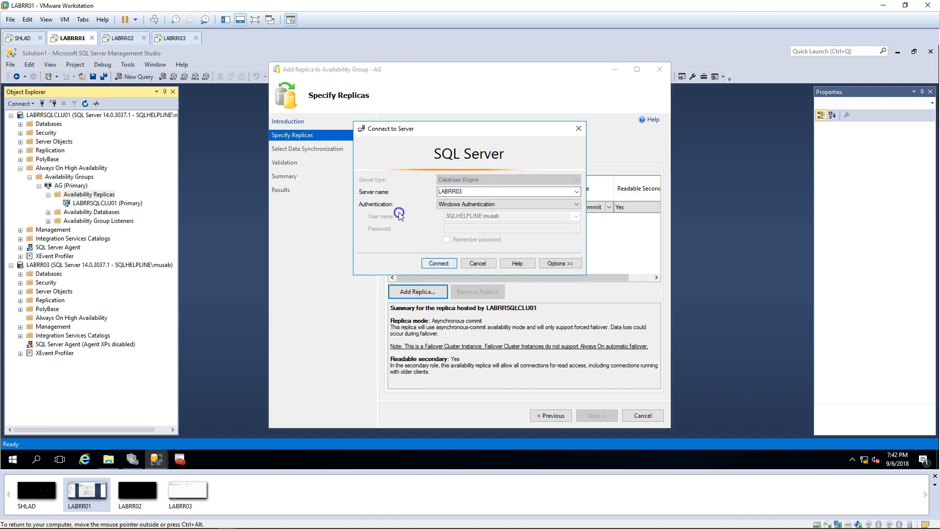
double_click(455, 194)
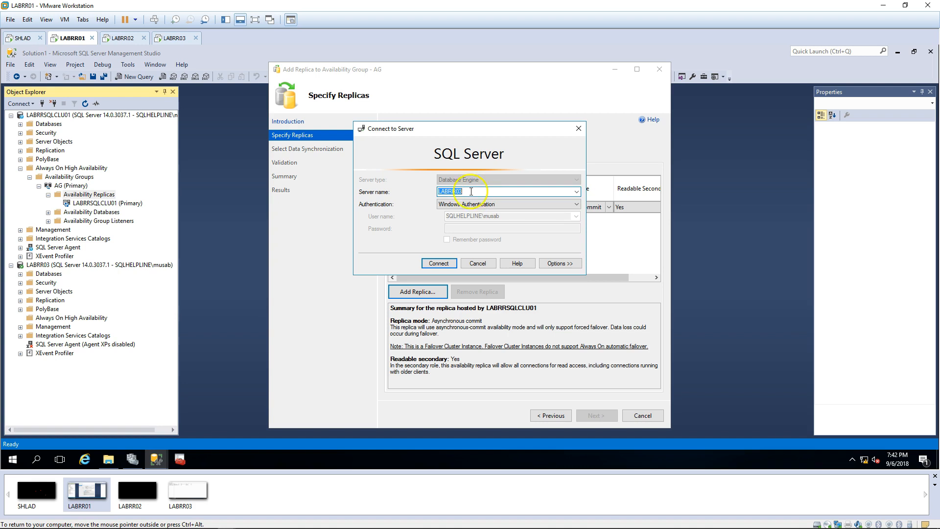
left_click(448, 263)
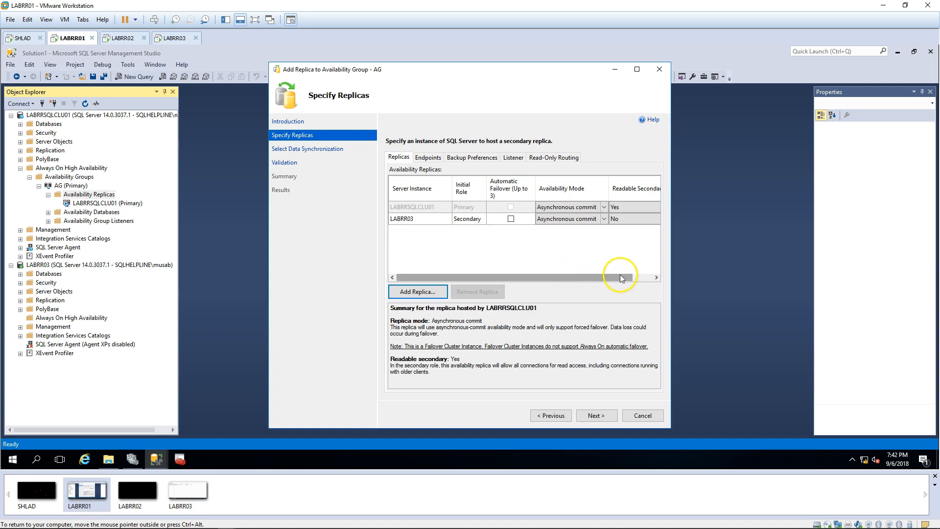
Step: Set LABRR03 as a readable secondary (Yes) and review both replicas' endpoints
left_click(633, 220)
left_click(633, 221)
left_click(630, 233)
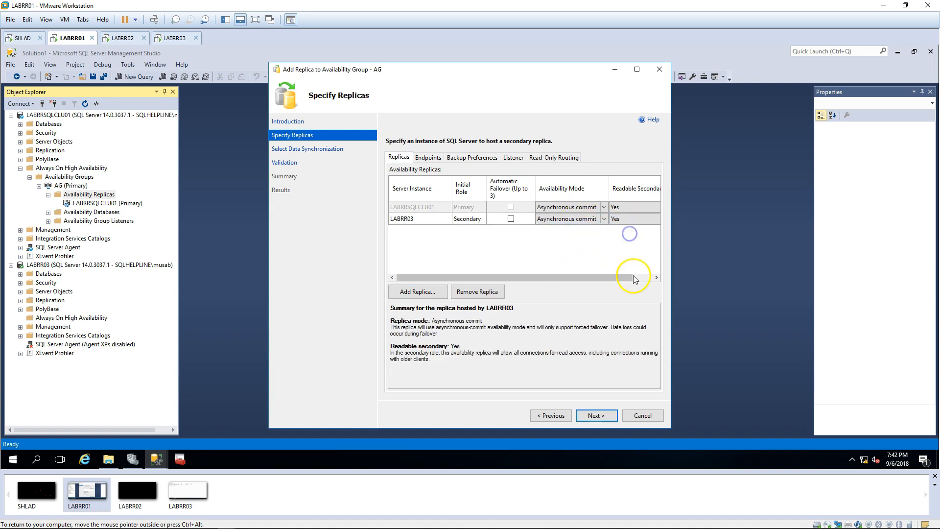
left_click(640, 277)
left_click_drag(640, 276, 618, 277)
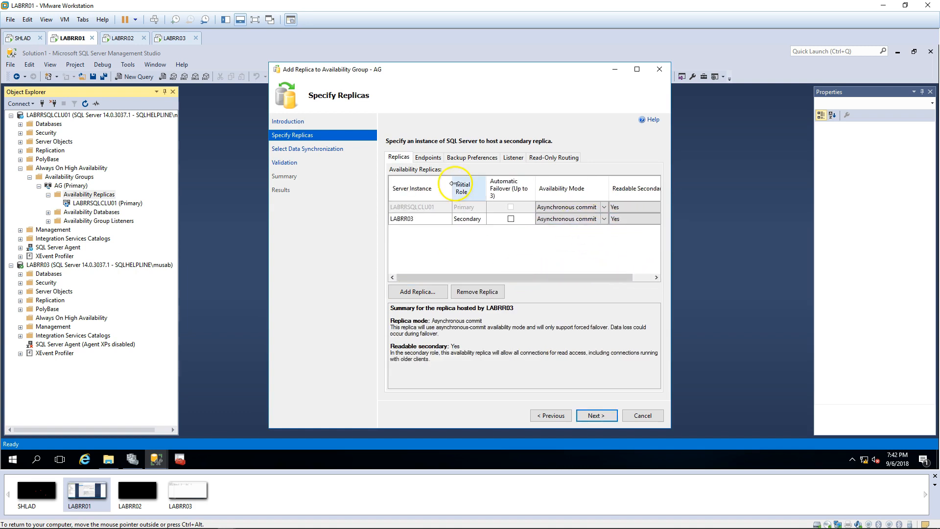
left_click(429, 157)
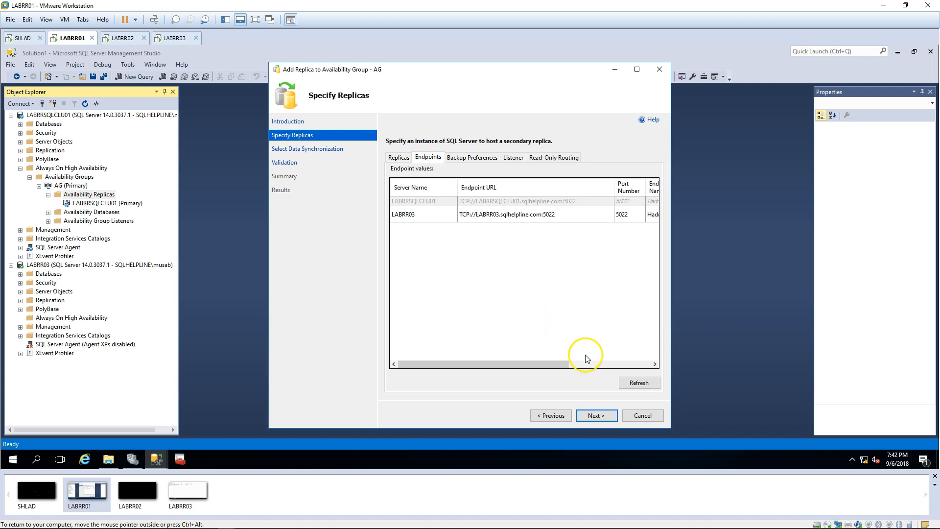
left_click(597, 366)
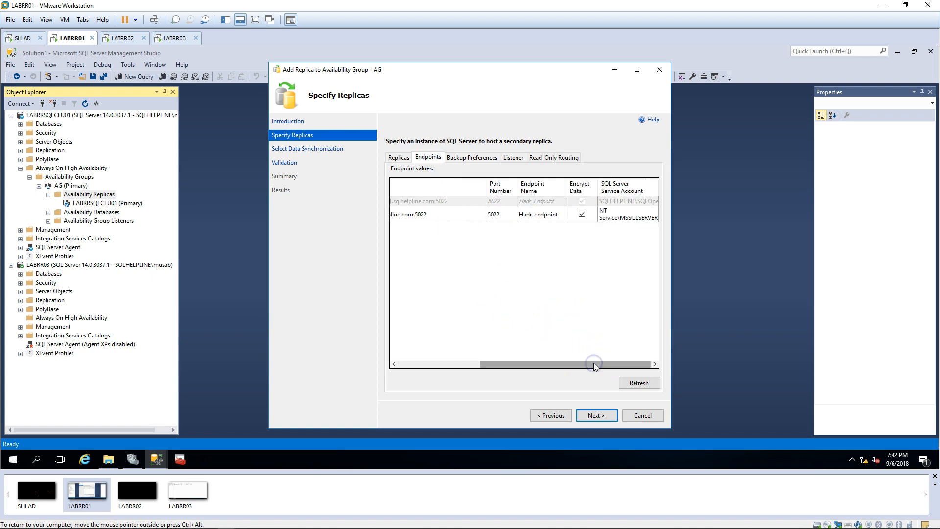
left_click_drag(593, 363, 421, 363)
Step: Choose Automatic seeding, pass validation, finish, and open the failed step's error details
left_click(596, 415)
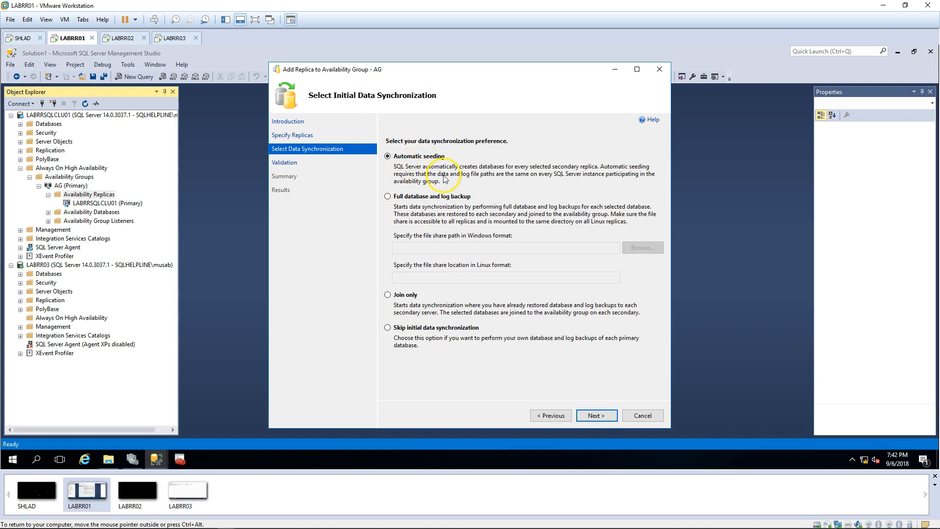
left_click(596, 415)
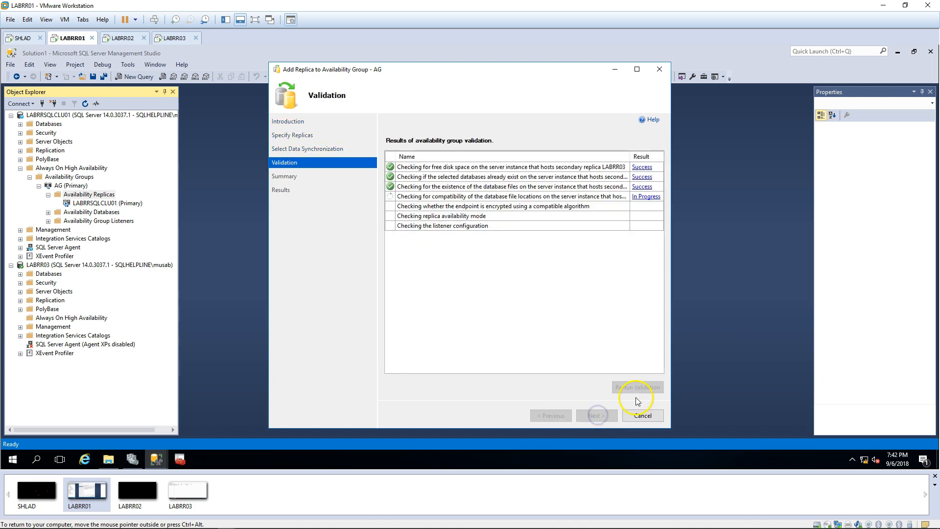
left_click(600, 416)
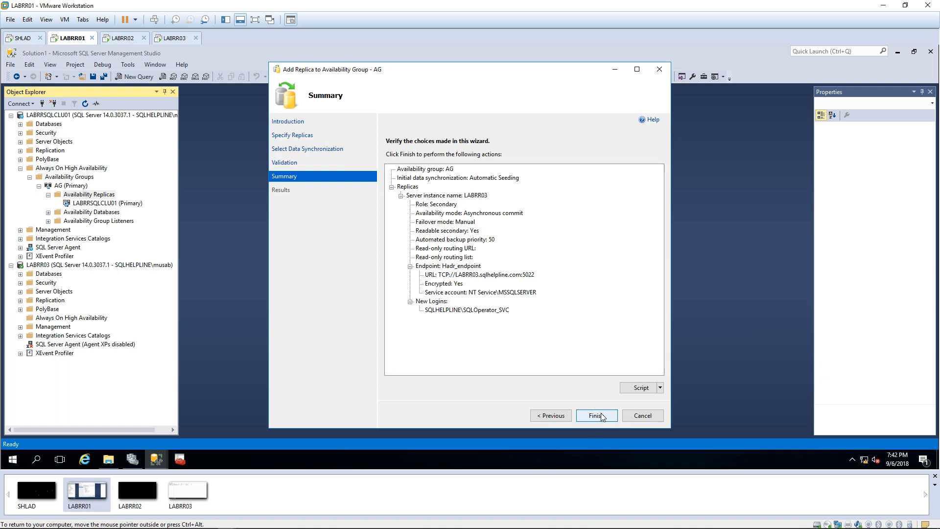
left_click(601, 415)
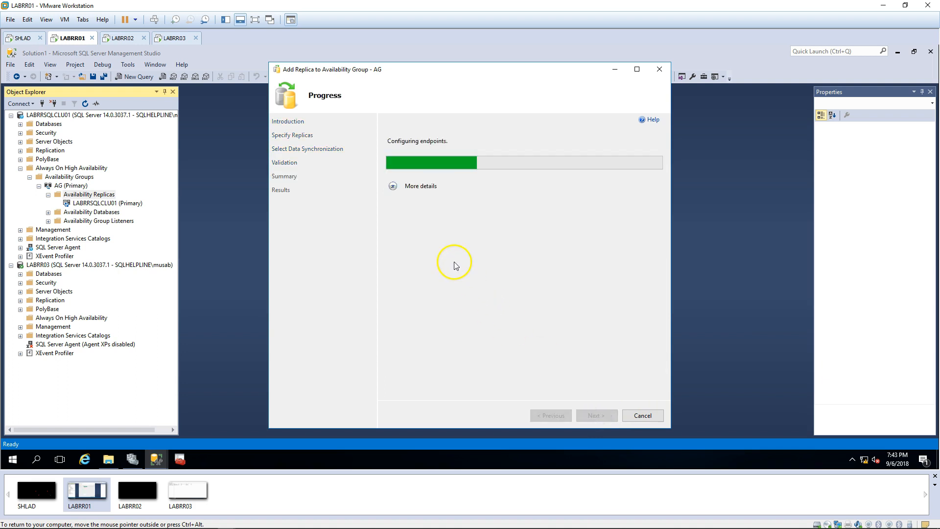
left_click(393, 186)
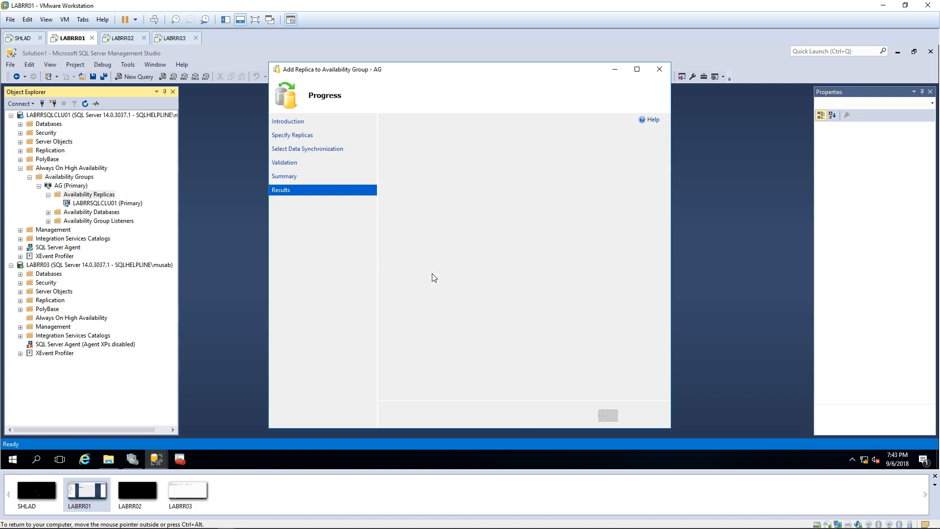
left_click(639, 222)
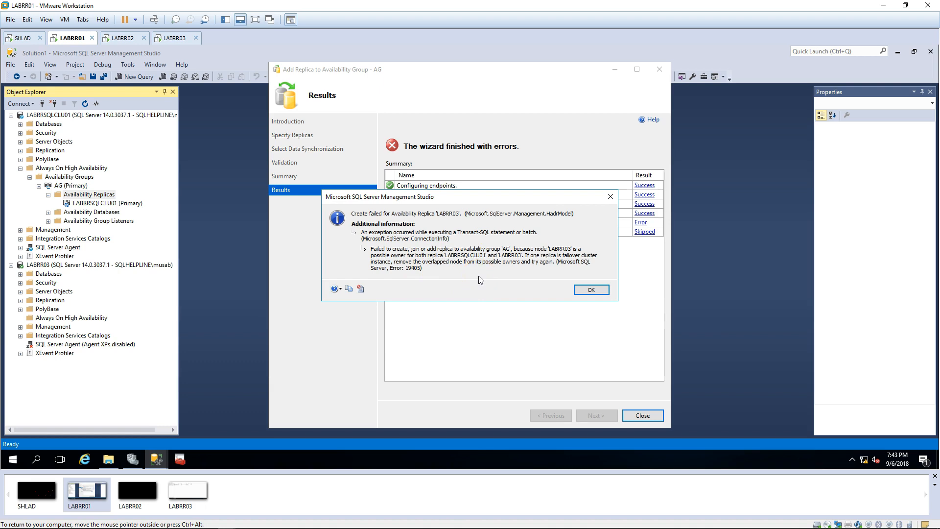
Step: Remove LABRR03 from SQLLIVE1's SQL Server resource possible owners, then return to Management Studio
left_click(132, 459)
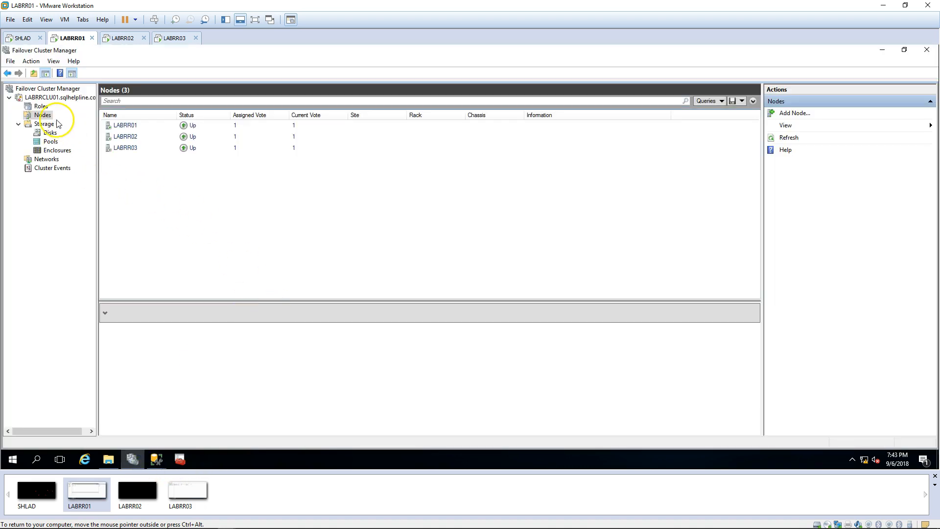
left_click(41, 106)
left_click(140, 138)
right_click(143, 316)
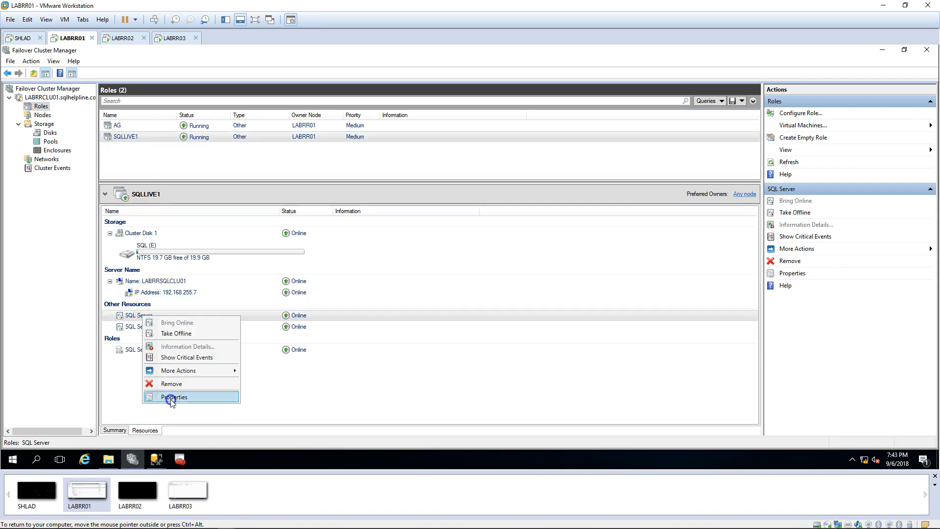
left_click(174, 397)
left_click(245, 140)
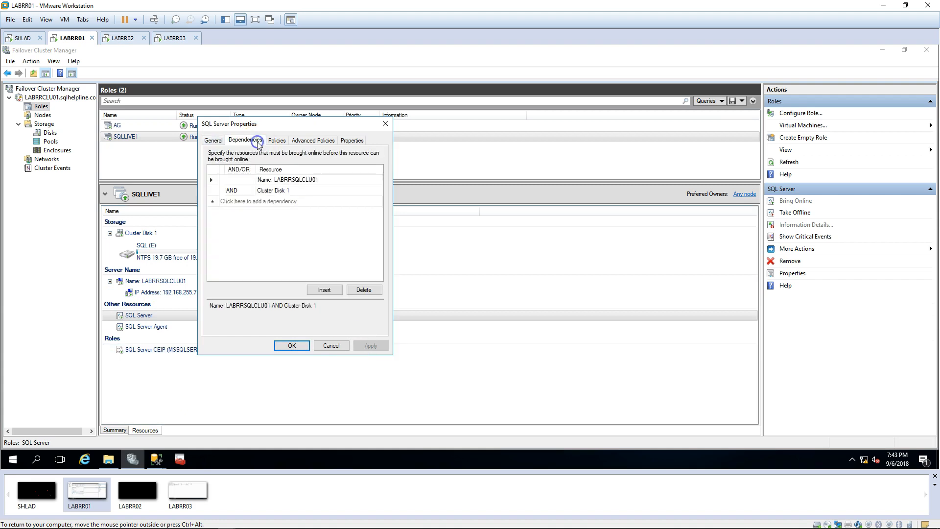
left_click(323, 142)
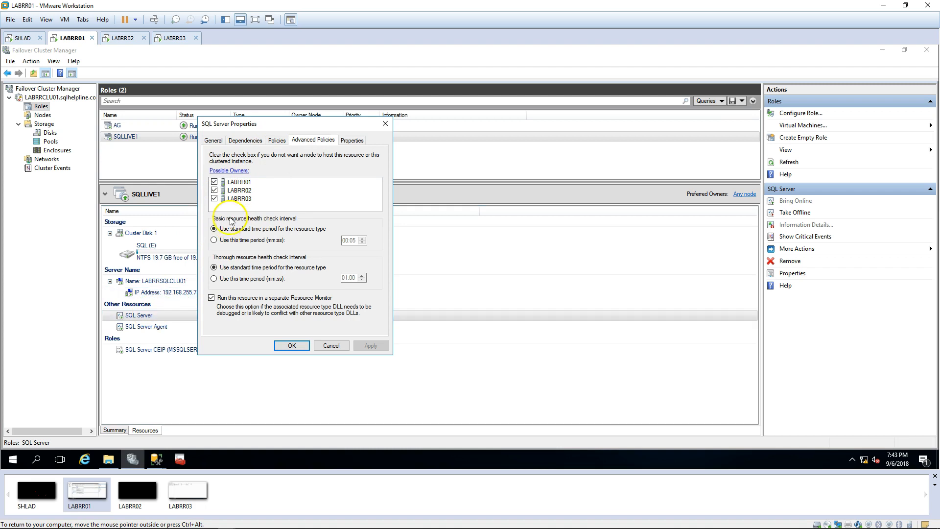
left_click(214, 199)
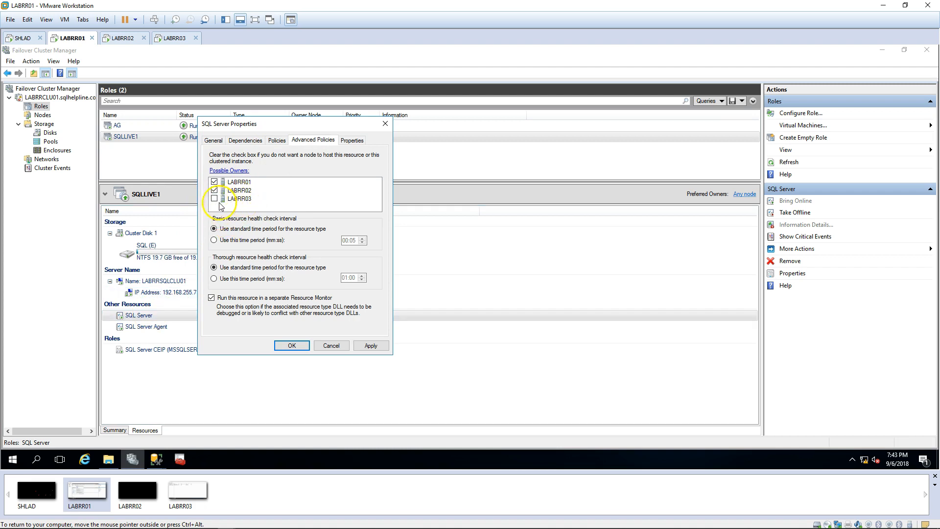
left_click(298, 348)
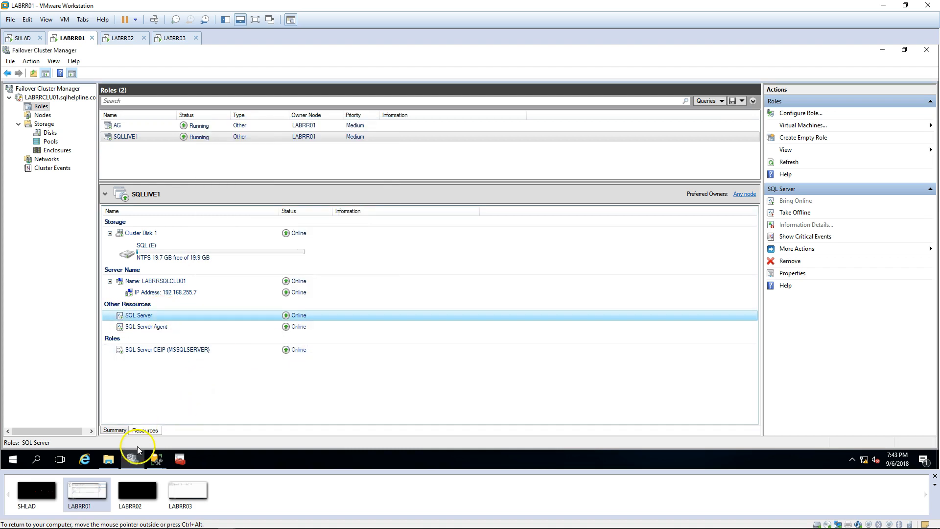
left_click(135, 456)
left_click(590, 289)
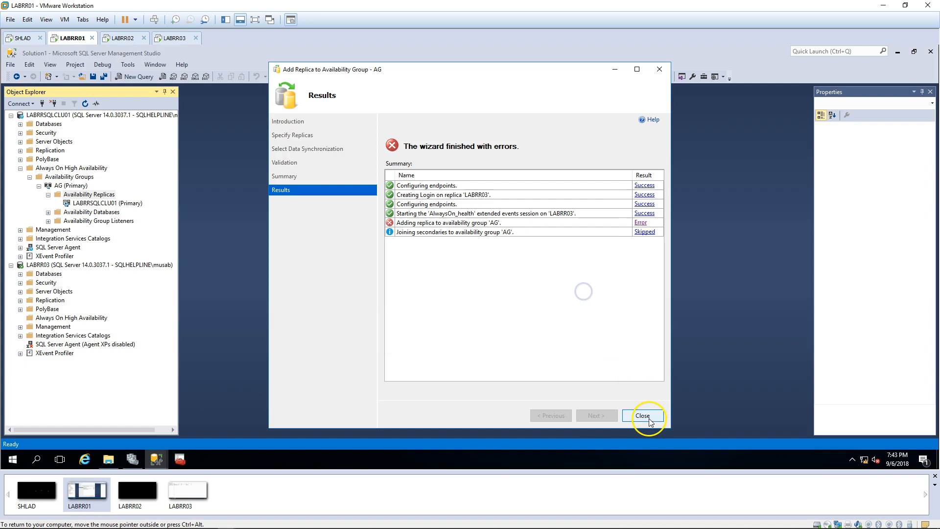
Step: Rerun the Add Replica wizard to add LABRR03 to AG
left_click(643, 415)
right_click(97, 196)
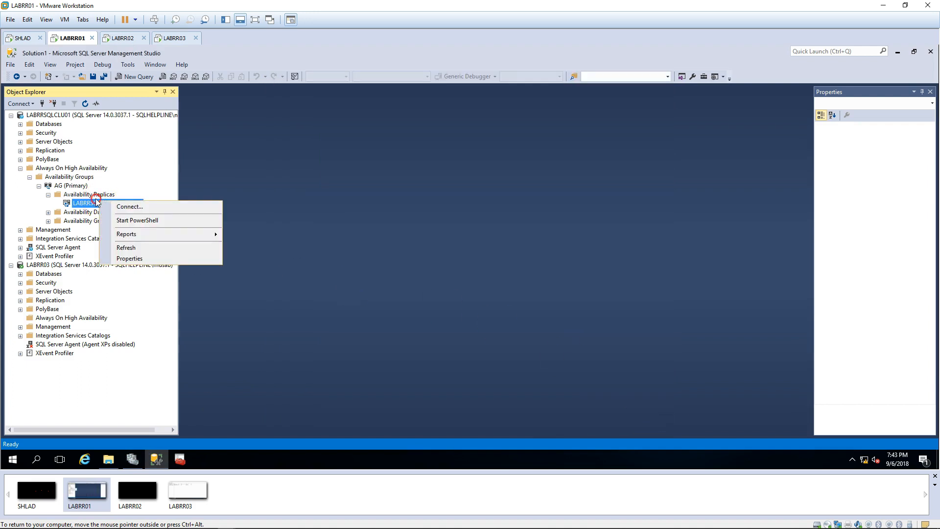
left_click(127, 205)
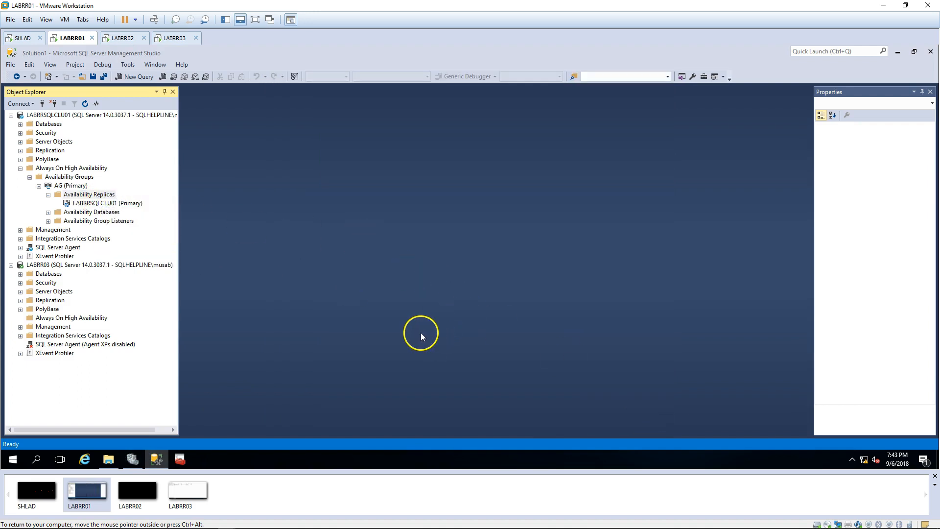
left_click(407, 293)
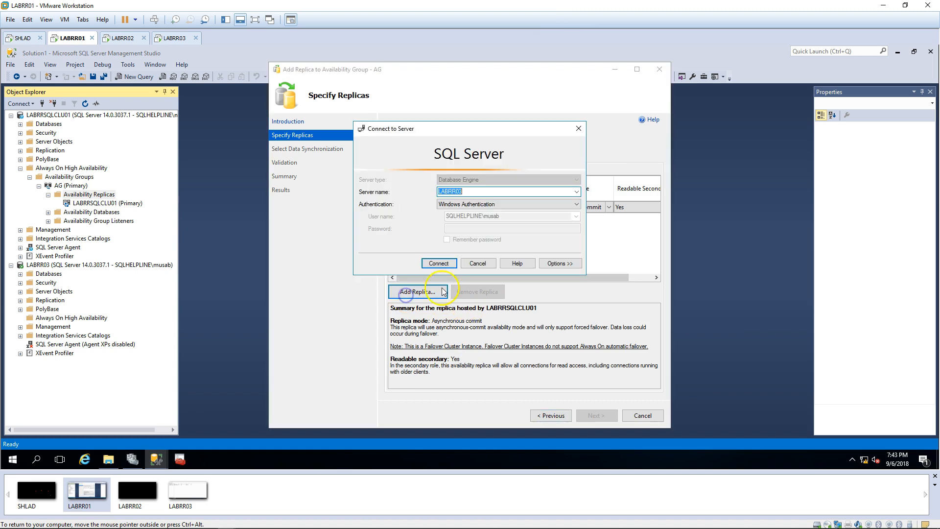
left_click(438, 263)
left_click(612, 221)
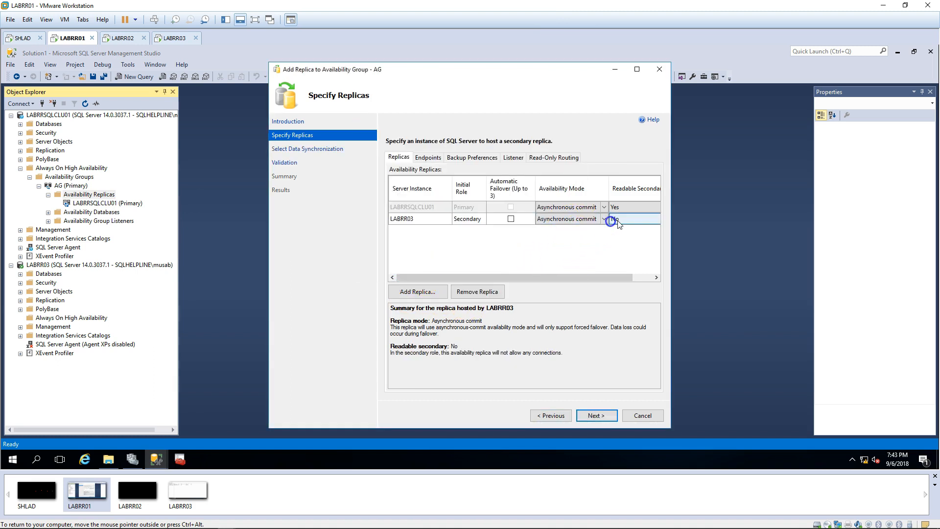
left_click(428, 157)
left_click(596, 414)
left_click(596, 414)
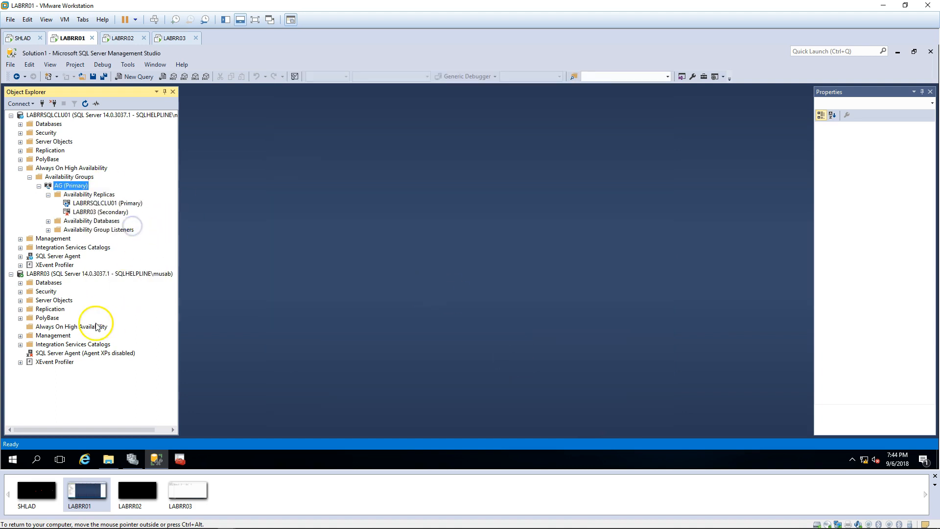
Step: Expand LABRR03's Always On tree down to AG's replicas and refresh the primary's replica list
double_click(96, 324)
double_click(85, 336)
double_click(86, 345)
double_click(89, 355)
left_click(93, 195)
key("F5")
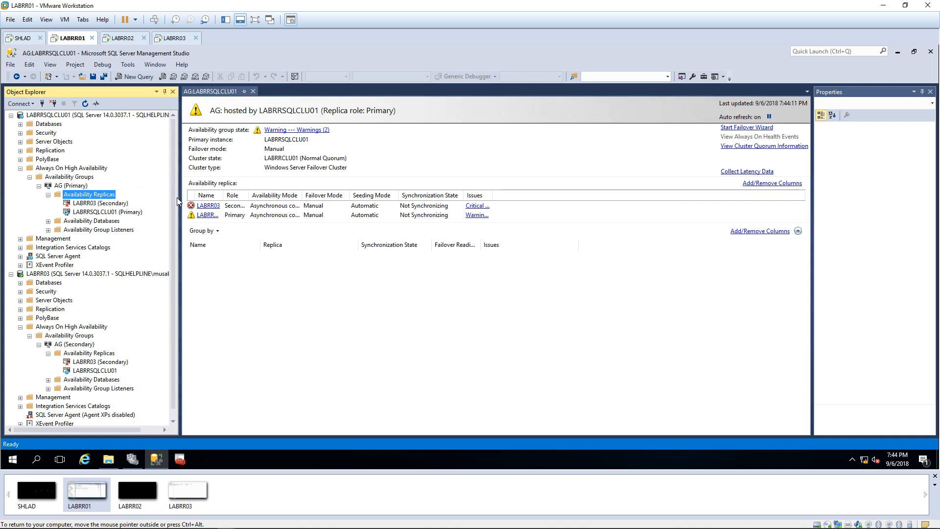
Step: Expand the Databases folders on LABRRSQLCLU01 and LABRR03
left_click(58, 124)
double_click(59, 124)
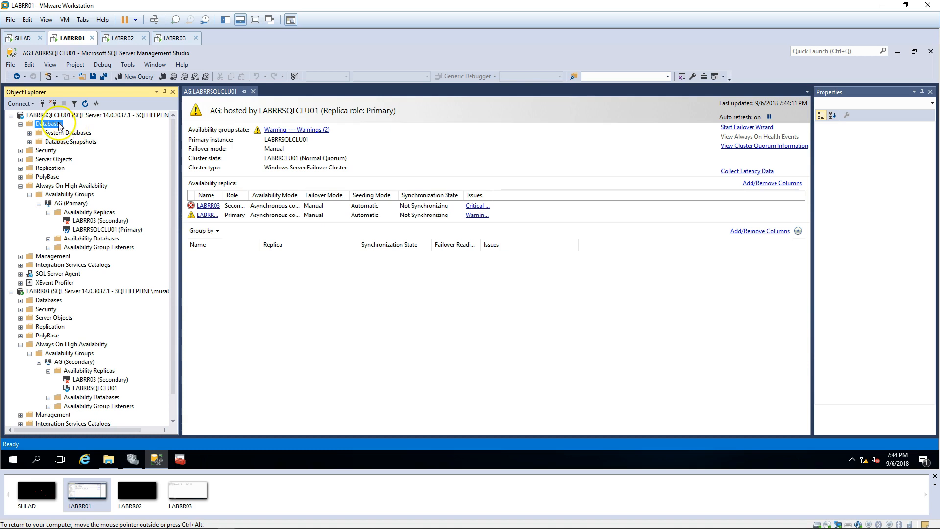
double_click(49, 301)
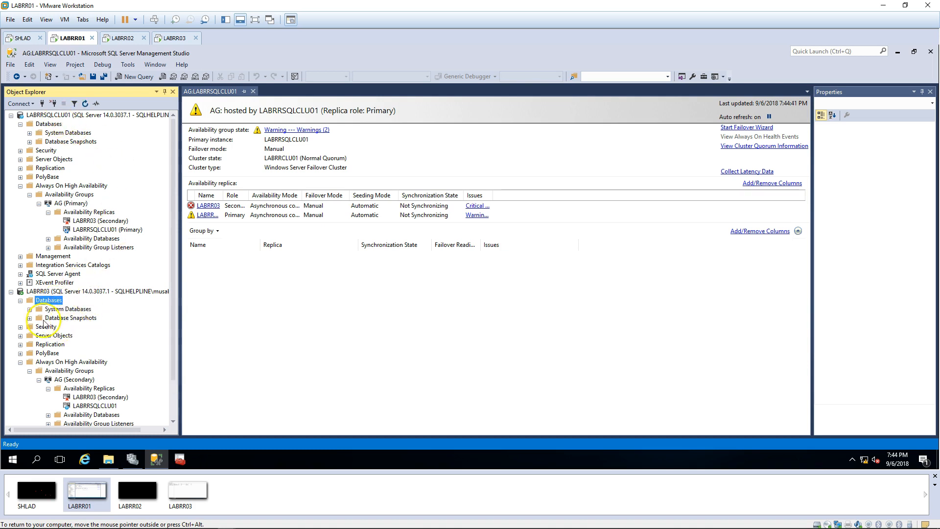
Step: Open LABRRSQLCLU01 server properties at Database Settings and move the dialog aside
right_click(53, 115)
left_click(96, 304)
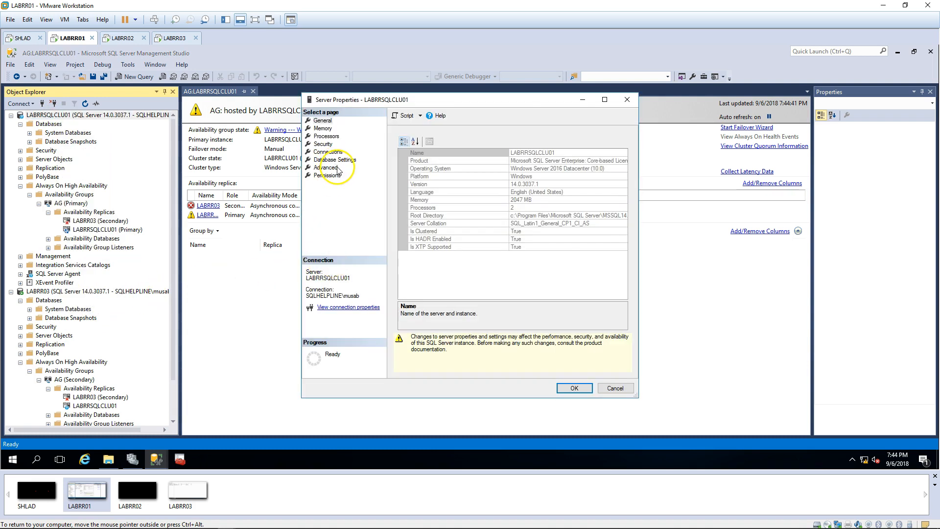
left_click(335, 160)
left_click_drag(404, 99, 542, 96)
Step: Open LABRR03's Server Properties at Database Settings, side by side with LABRRSQLCLU01's properties
right_click(101, 291)
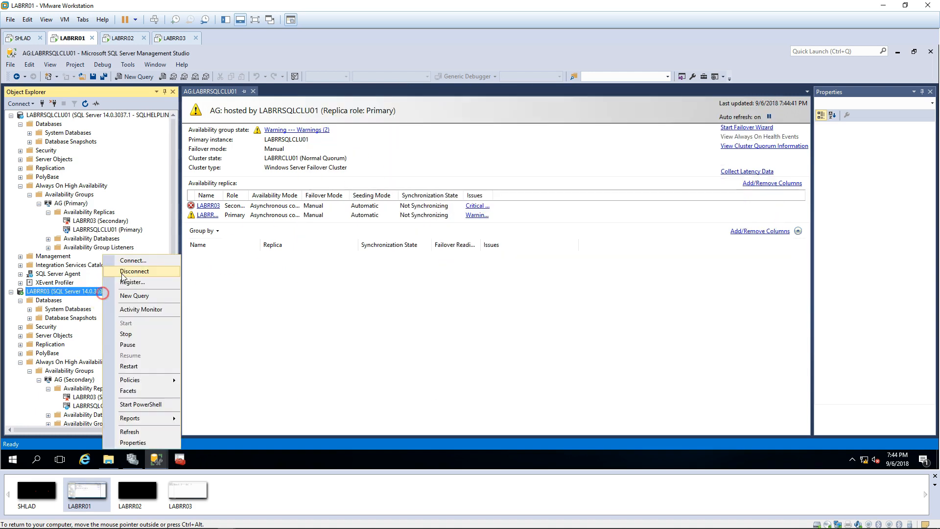
left_click(144, 443)
left_click(335, 160)
left_click_drag(439, 100, 279, 93)
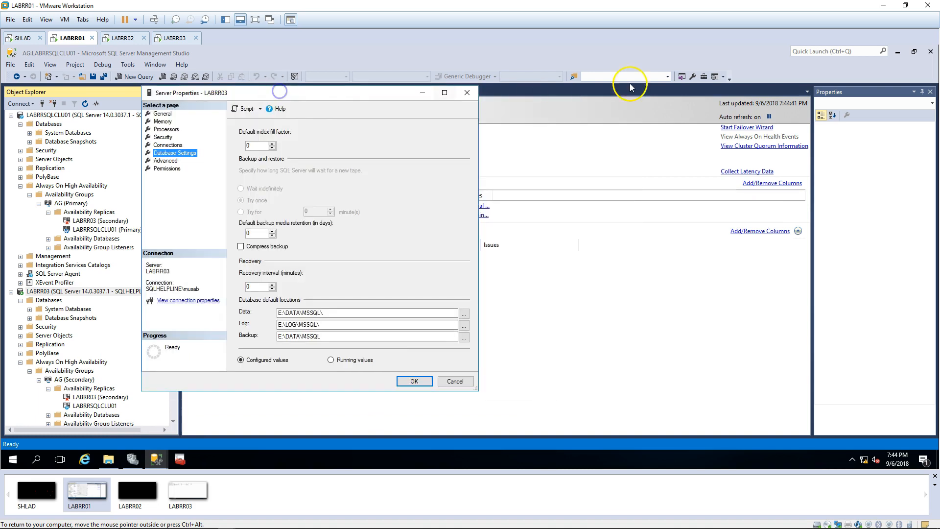
left_click(899, 53)
left_click_drag(542, 97, 609, 96)
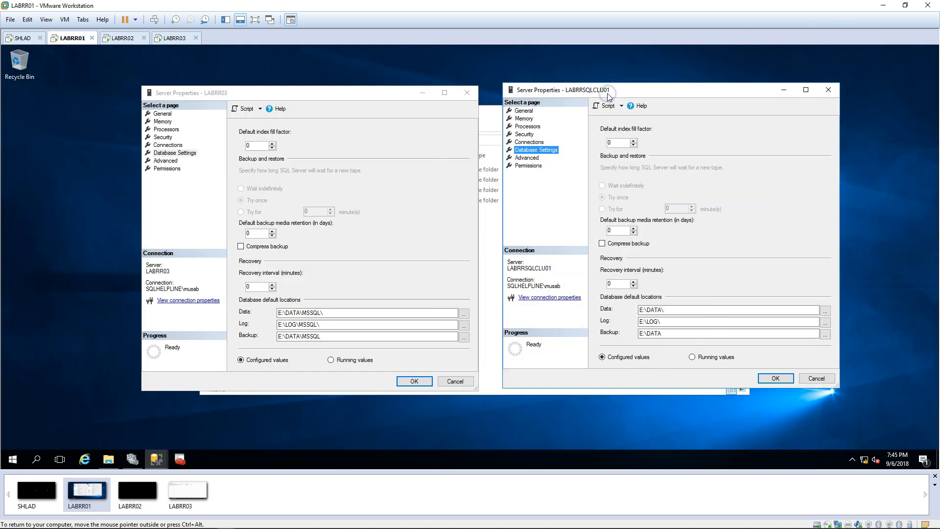
left_click(490, 117)
left_click(692, 115)
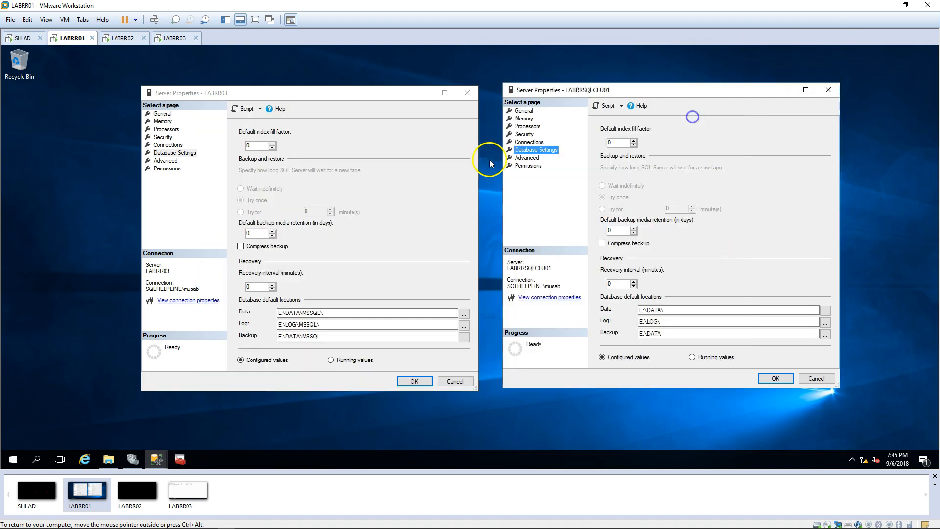
Step: Compare LABRR03's default data and log paths with the folders on the SQL (E:) drive
left_click(298, 315)
left_click(310, 324)
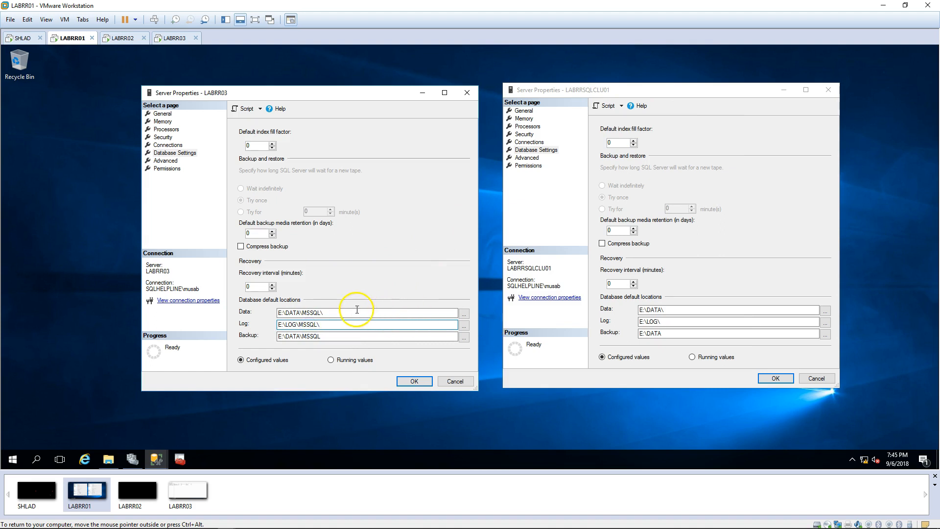
left_click(331, 313)
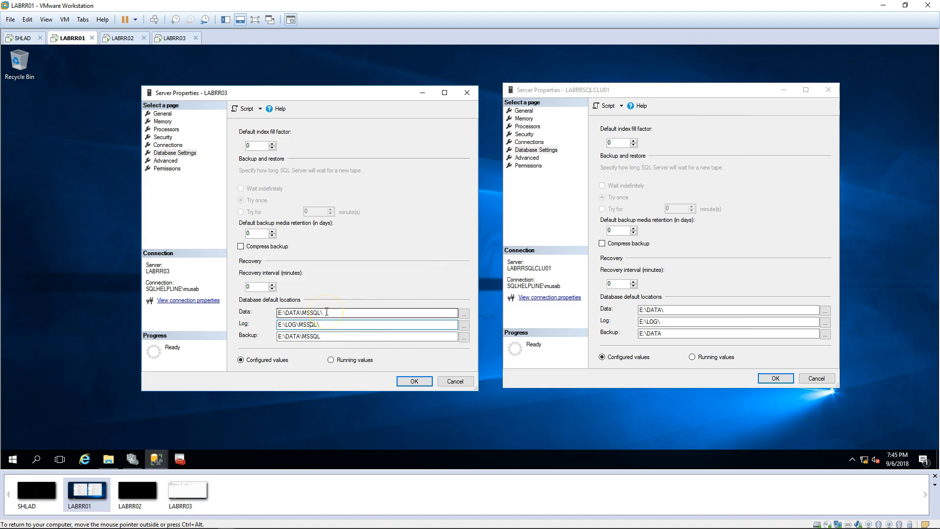
left_click(108, 459)
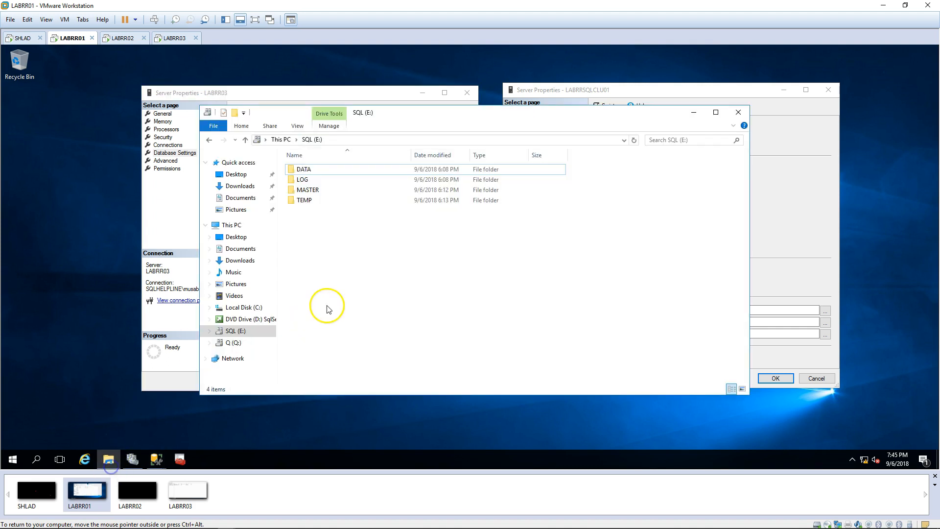
double_click(316, 189)
left_click(311, 140)
left_click(309, 171)
double_click(309, 171)
left_click(693, 114)
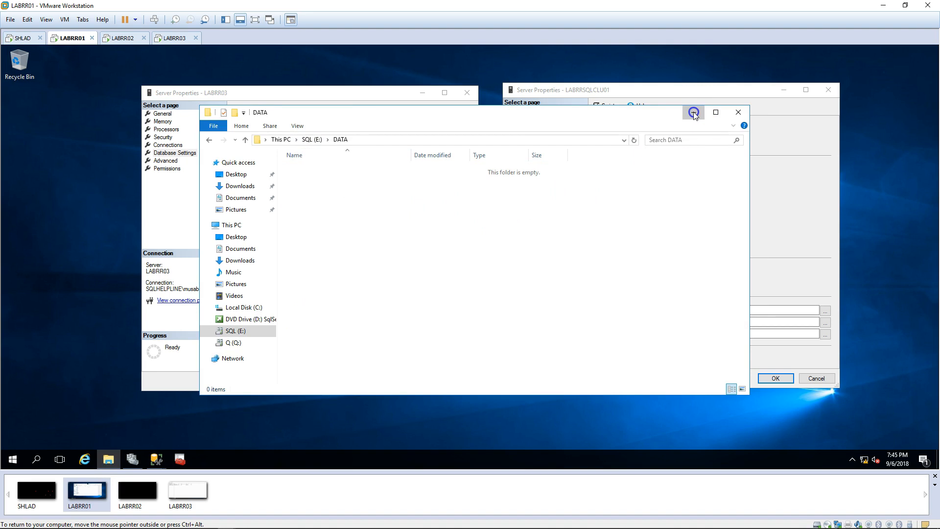
Step: Remove MSSQL from the Data, Log and Backup paths (E:\DATA\, E:\LOG\, E:\DATA) and apply
left_click(304, 313)
double_click(319, 314)
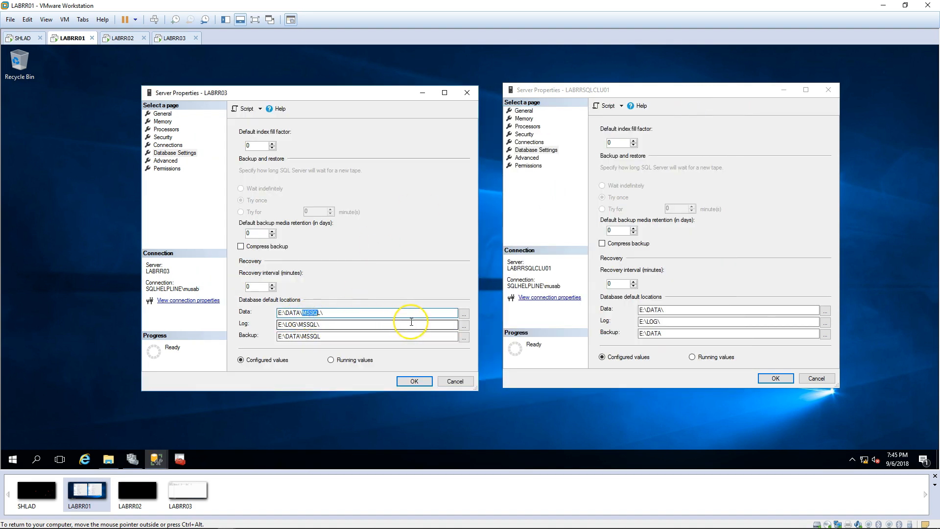
left_click(316, 324)
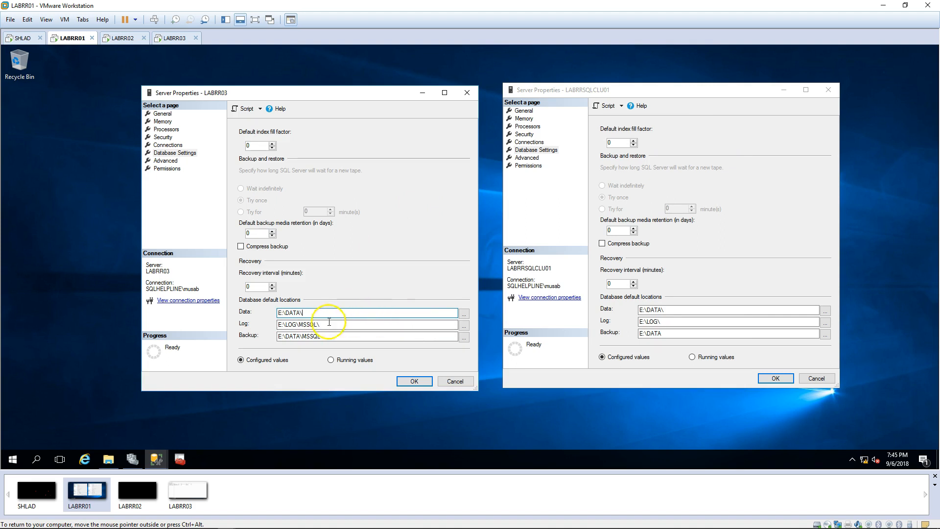
key("BackSpace")
key("BackSpace")
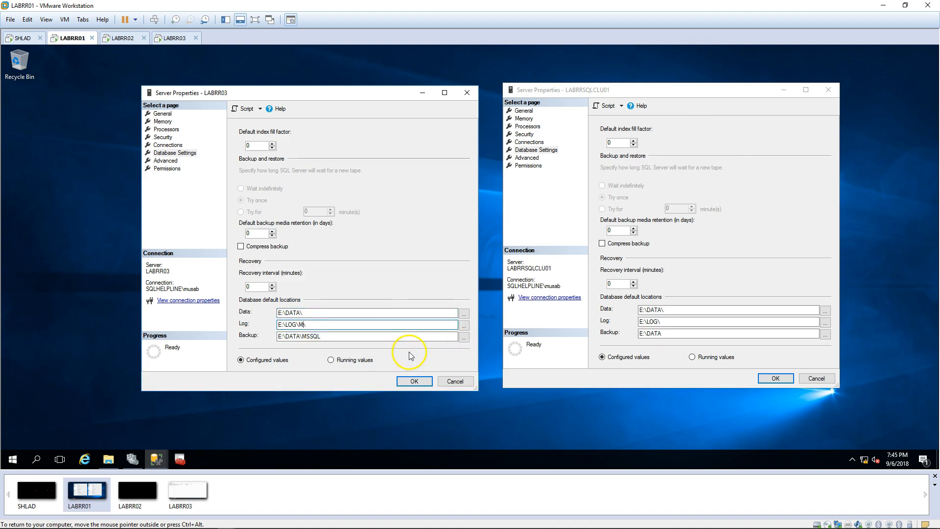
left_click(332, 338)
key("BackSpace")
key("BackSpace")
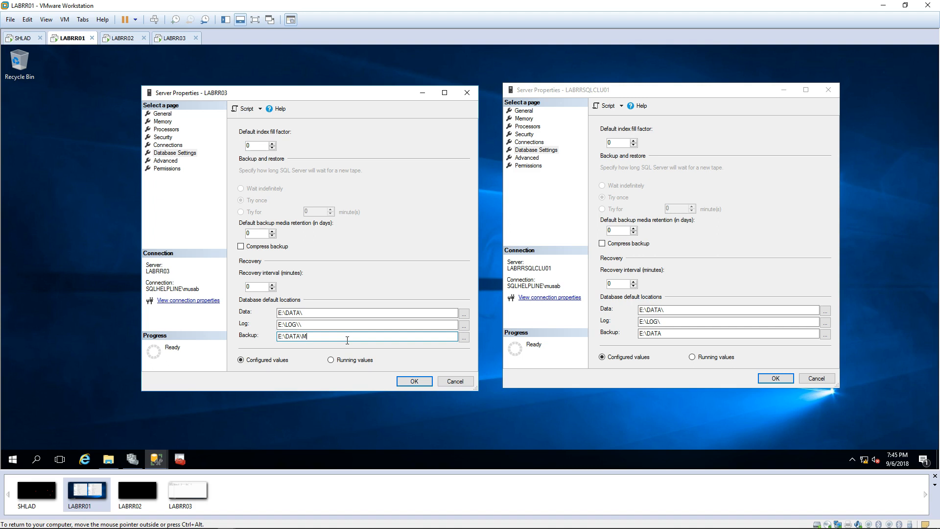
left_click(319, 324)
key("BackSpace")
left_click(415, 382)
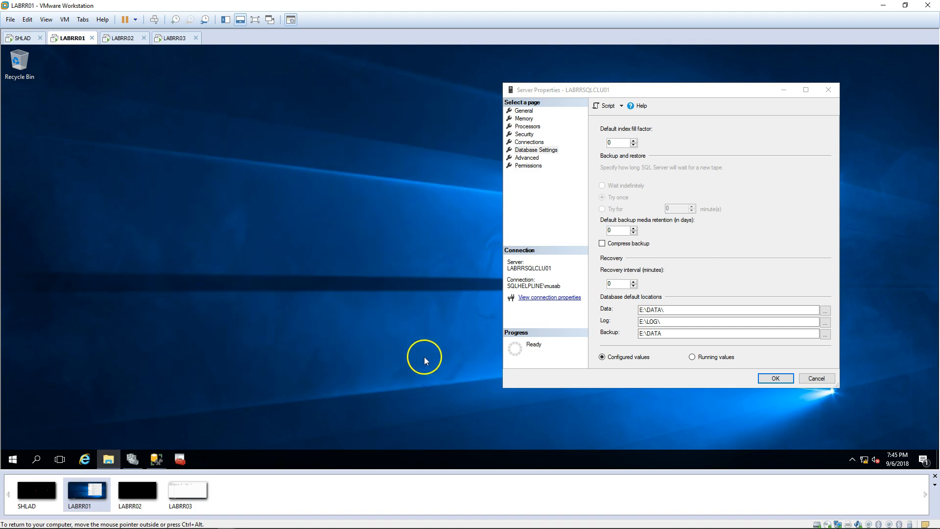
left_click(775, 377)
Step: On LABRR03, delete the MSSQL folder inside E:\DATA
left_click(183, 40)
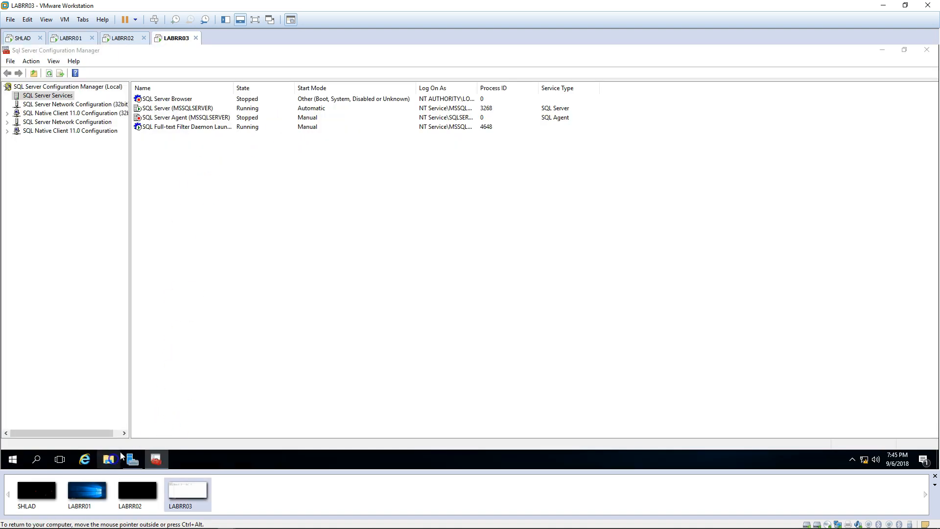
key("super+e")
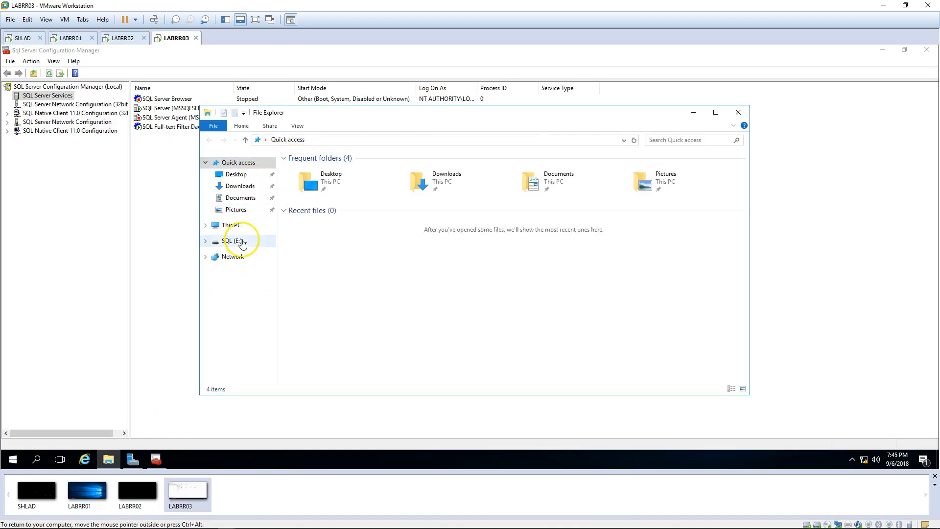
left_click(240, 240)
double_click(304, 169)
left_click(305, 171)
key("Delete")
key("Return")
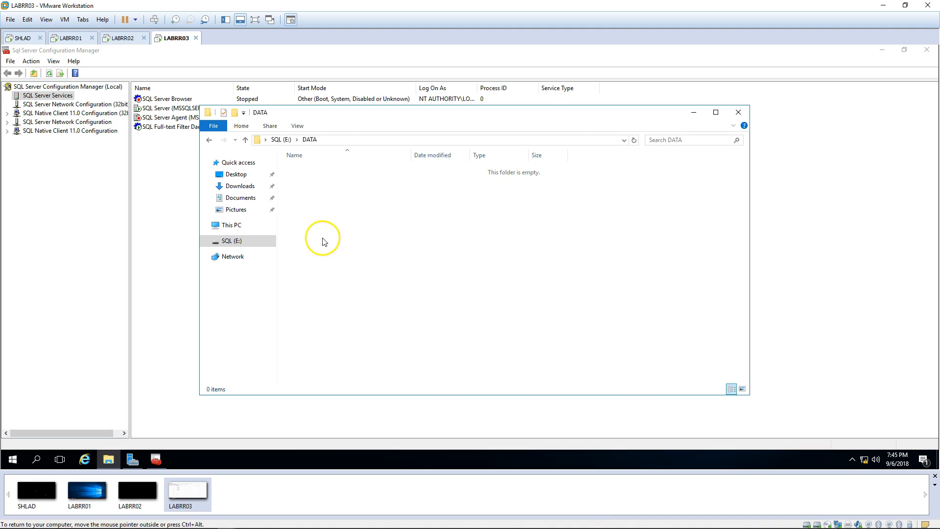
Step: Delete the MSSQL folder inside E:\LOG, then return to the LABRR01 machine
left_click(281, 140)
left_click(300, 179)
double_click(301, 180)
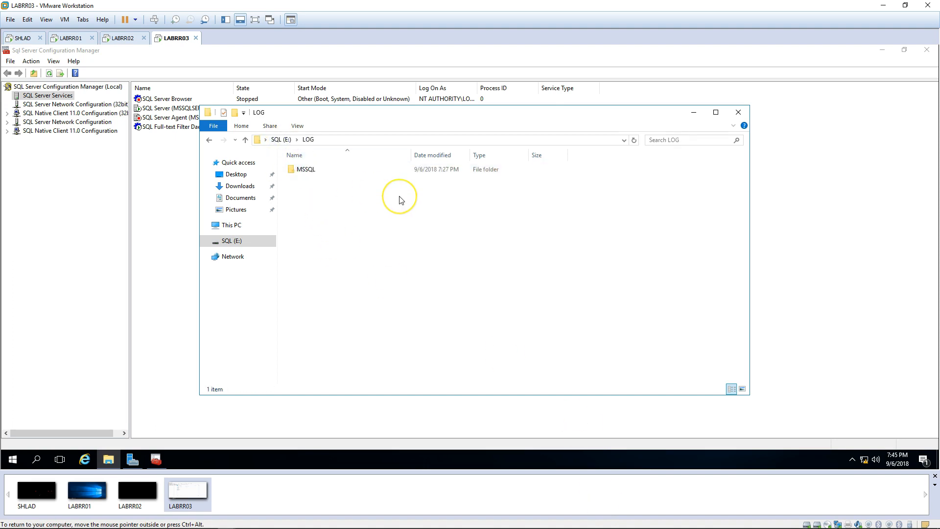
key("Down")
key("Delete")
key("Return")
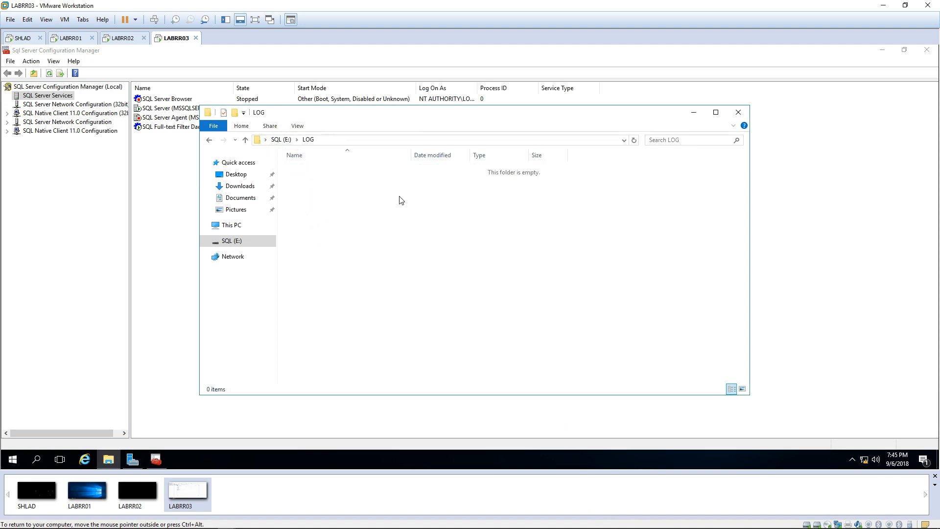
left_click(738, 112)
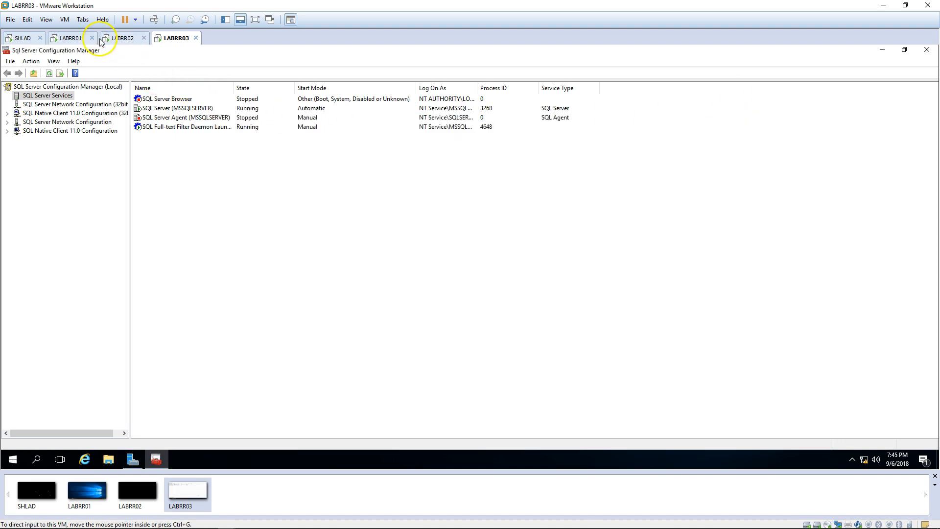
left_click(74, 38)
Step: Script LABRR03's Hadr_endpoint as CREATE into a new query window
left_click(157, 459)
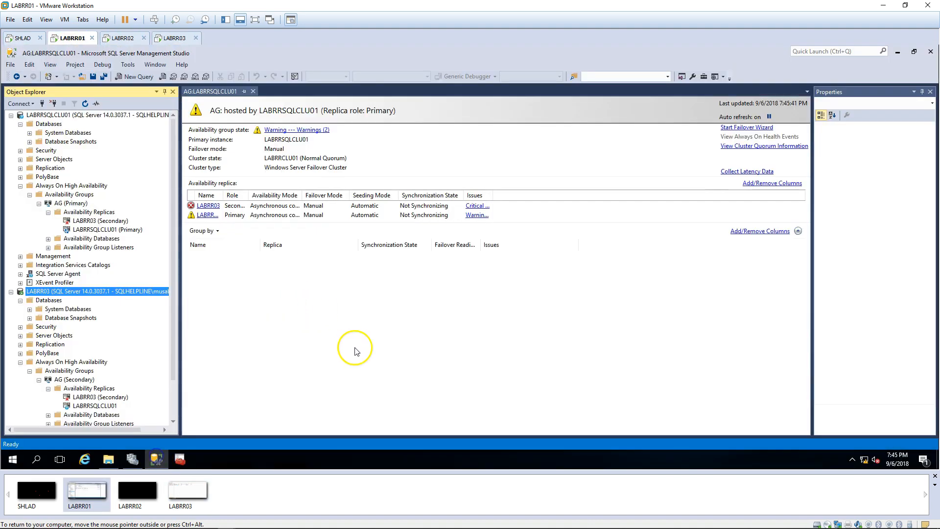
left_click(91, 213)
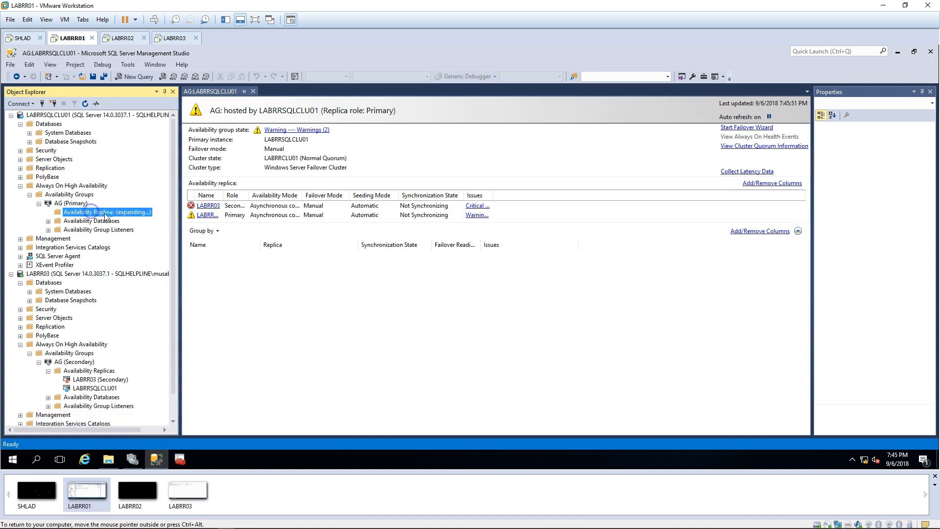
left_click(93, 397)
left_click(88, 389)
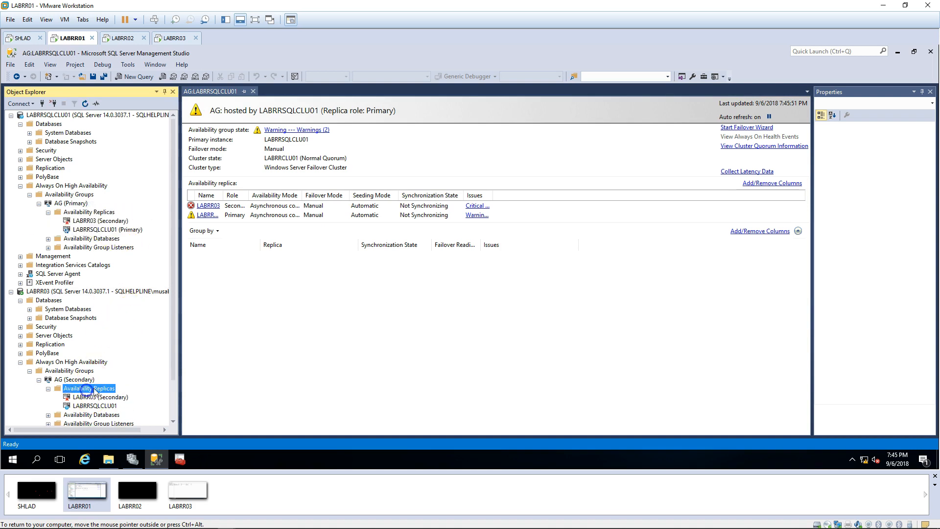
double_click(62, 337)
double_click(58, 353)
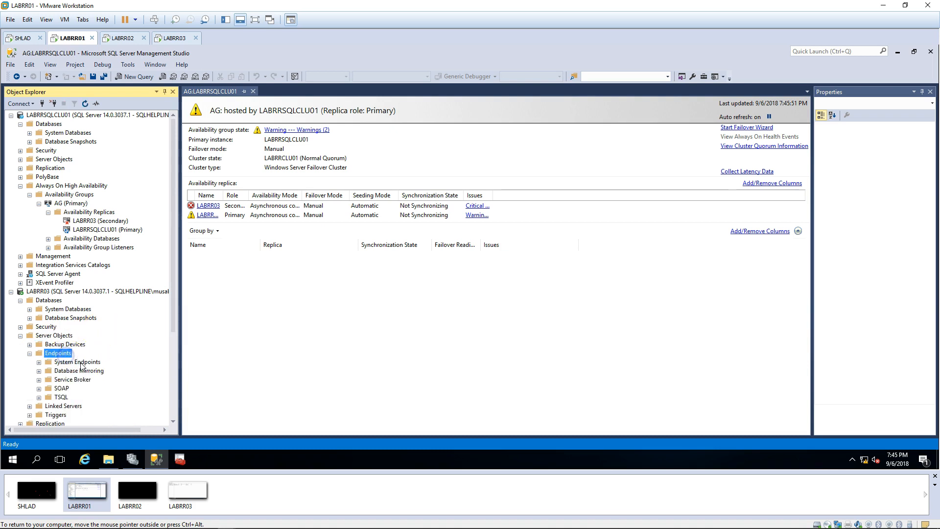
double_click(80, 371)
left_click(73, 380)
right_click(74, 381)
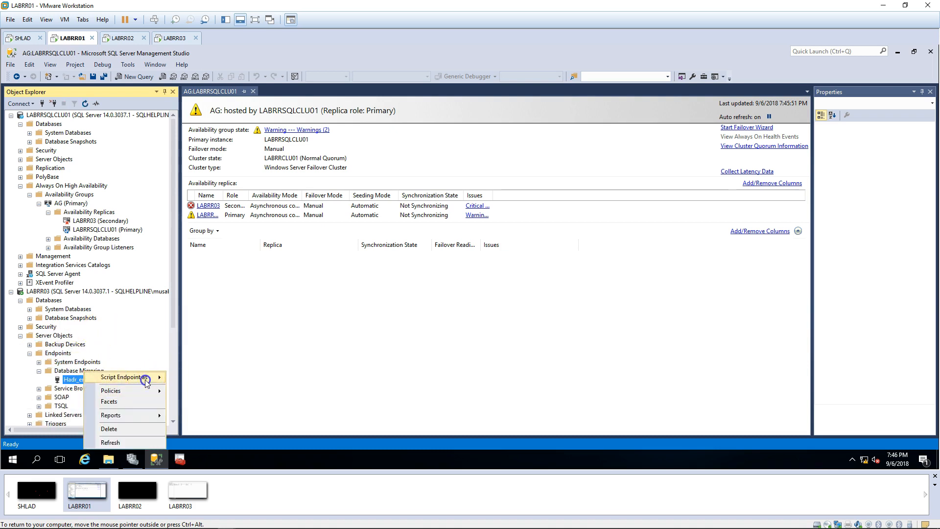
left_click(145, 379)
left_click(315, 351)
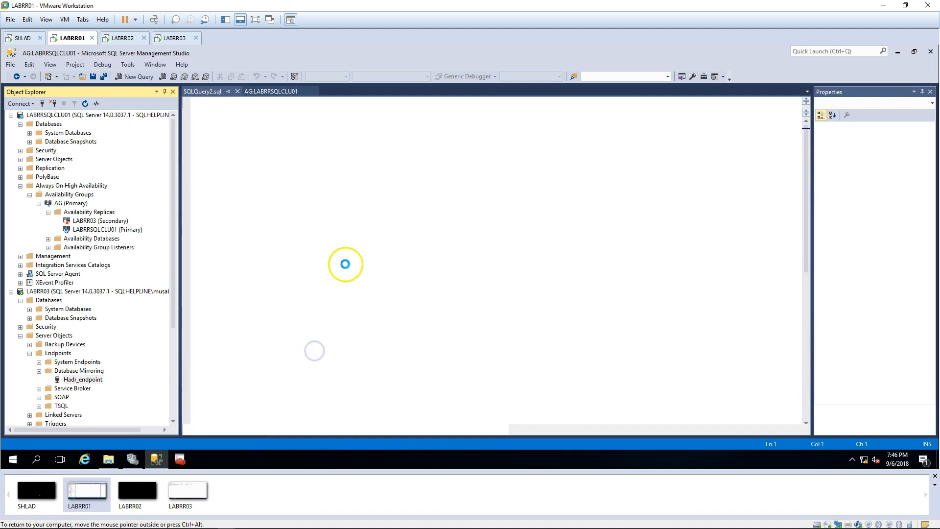
Step: Turn the script into ALTER ENDPOINT with STATE STOPPED, then STARTED, and run it on LABRR03
key("ctrl+a")
key("ctrl+c")
left_click(269, 193)
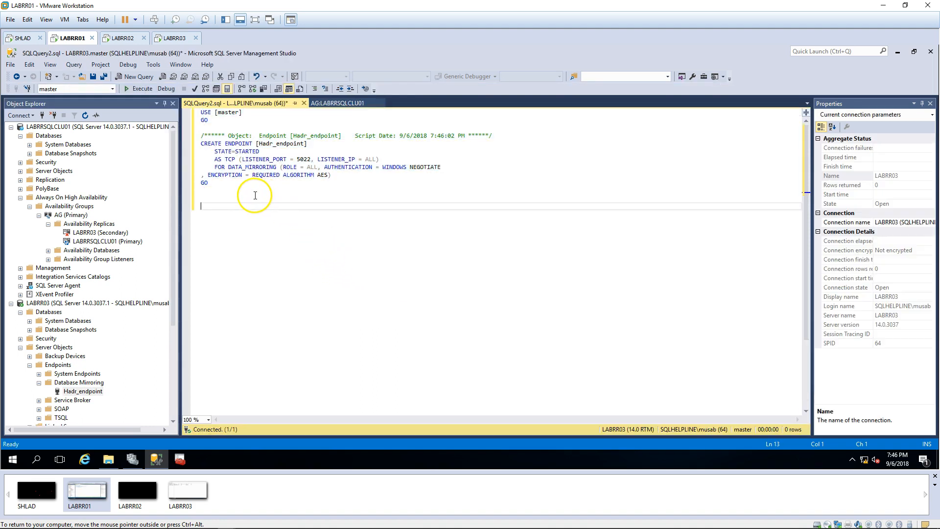
key("ctrl+v")
double_click(214, 144)
type("A")
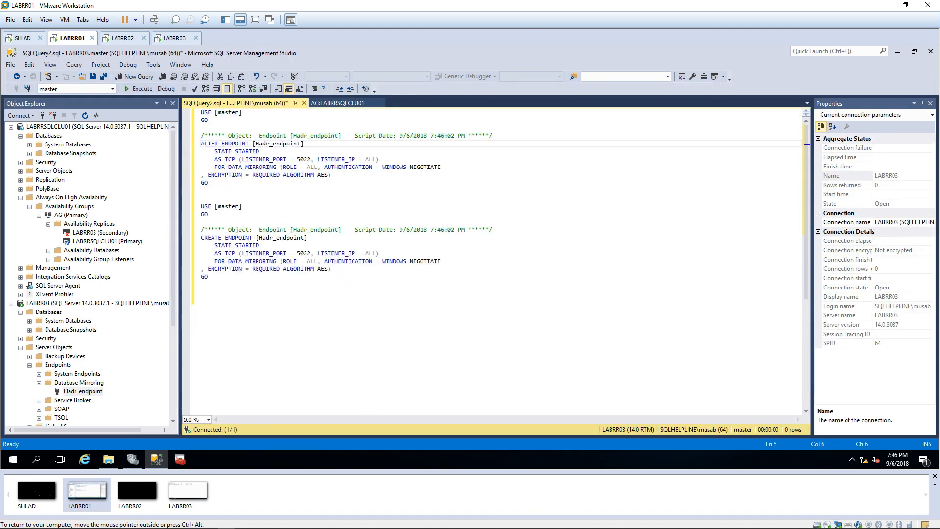
double_click(213, 145)
key("ctrl+c")
double_click(214, 239)
key("ctrl+v")
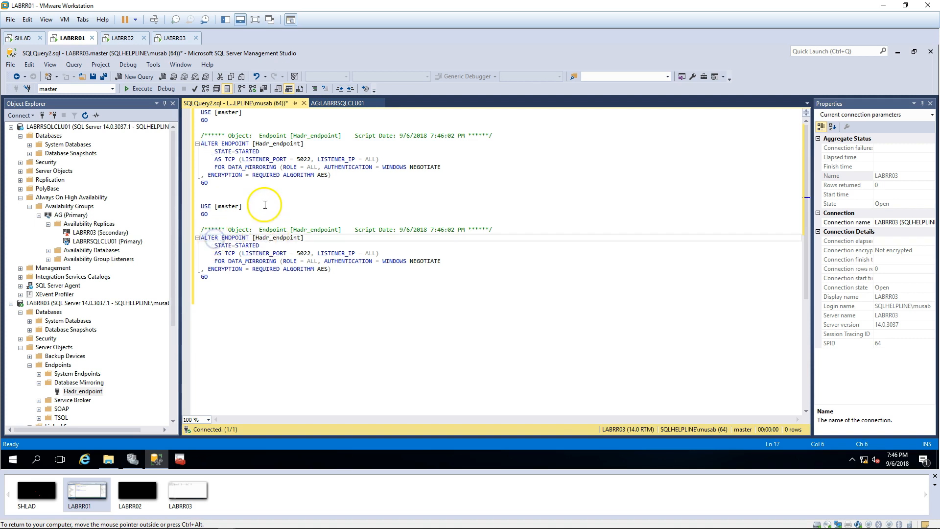
double_click(247, 151)
type("S")
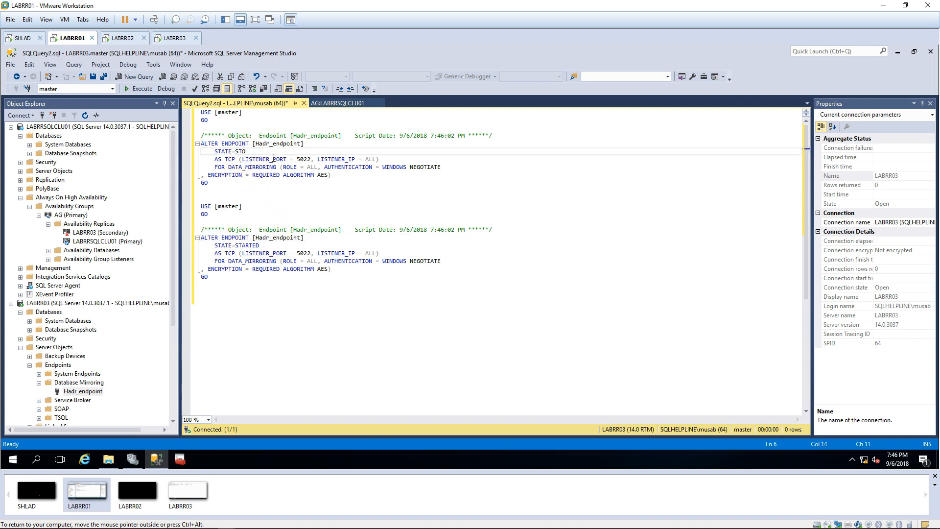
key("F5")
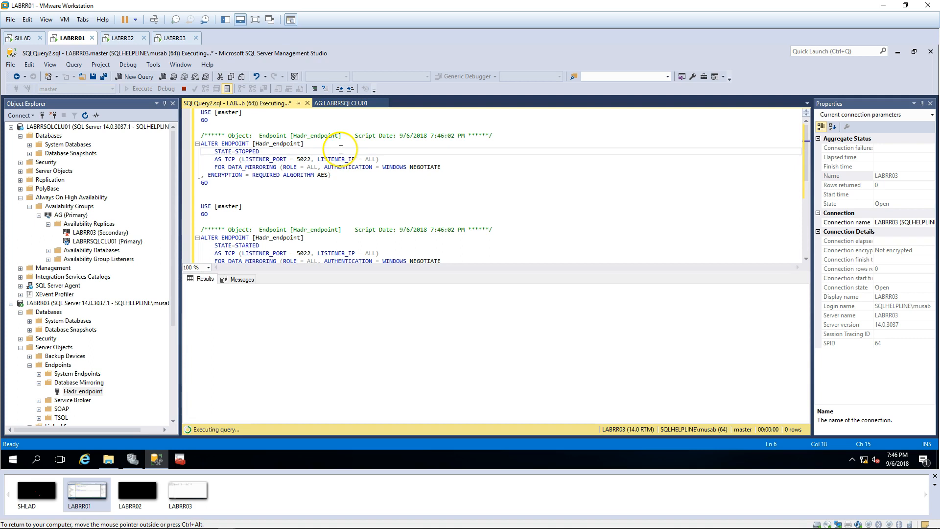
Step: Run the same stop-and-start endpoint script in a new query on LABRRSQLCLU01
key("ctrl+a")
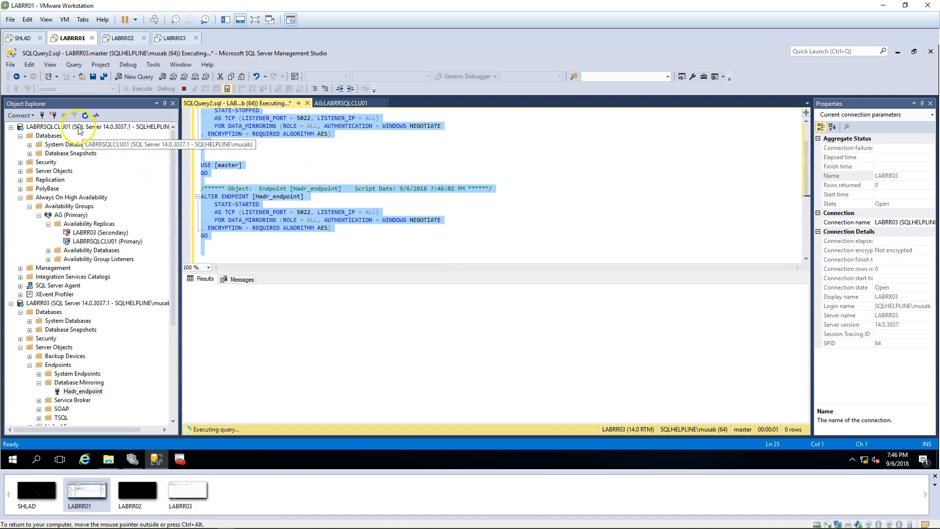
right_click(78, 129)
left_click(140, 169)
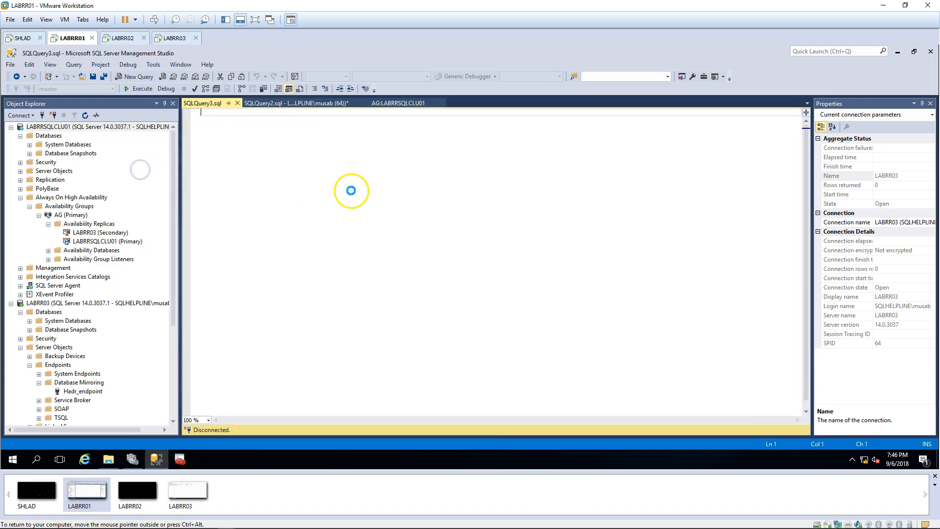
key("ctrl+v")
key("F5")
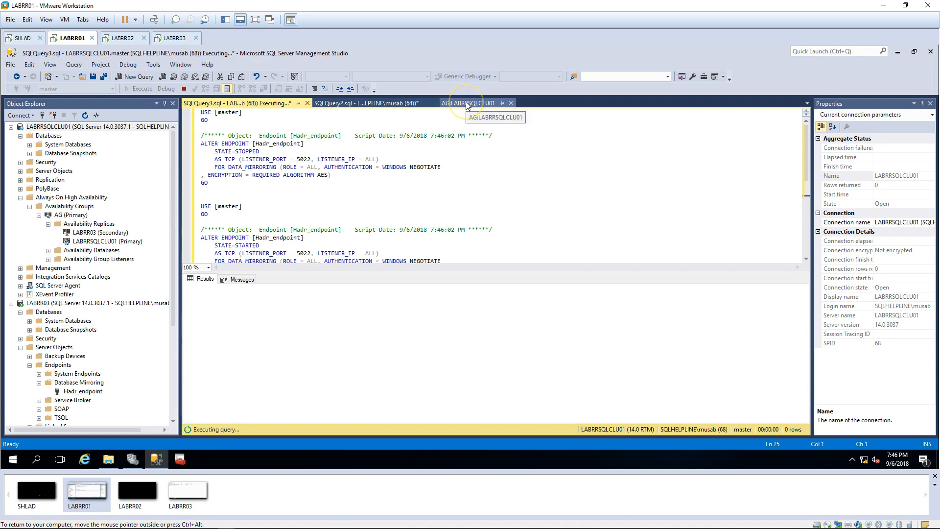
Step: Refresh the availability replicas on LABRR03 and the primary, then return to the AG dashboard
left_click(39, 383)
left_click(20, 347)
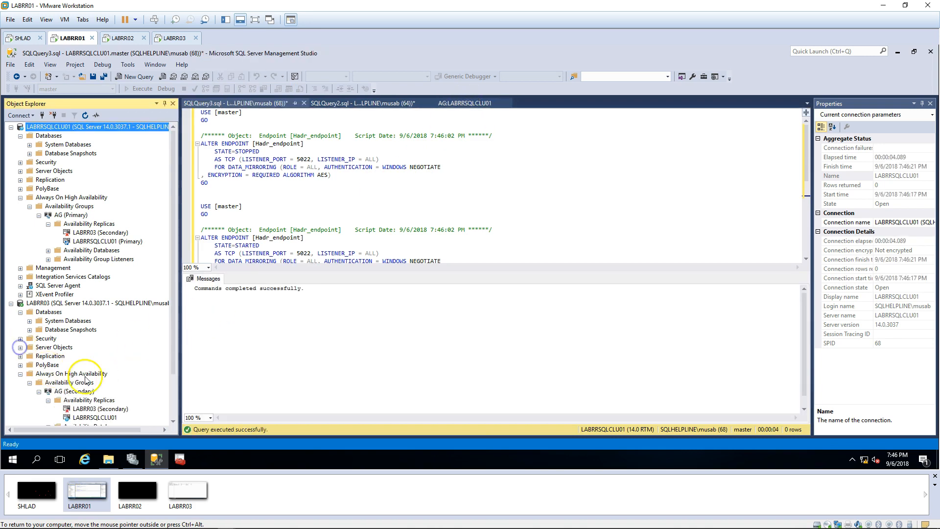
left_click(74, 392)
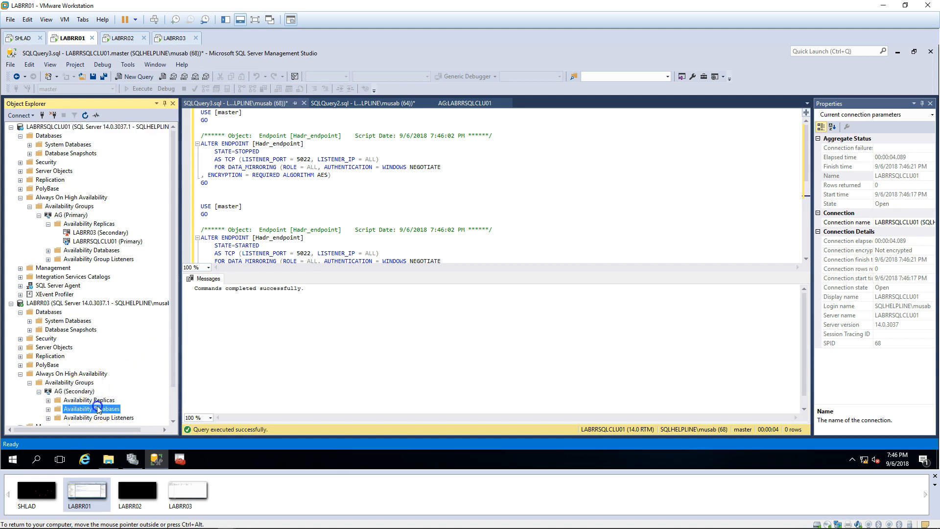
left_click(91, 400)
key("F5")
key("F5")
left_click(100, 226)
key("F5")
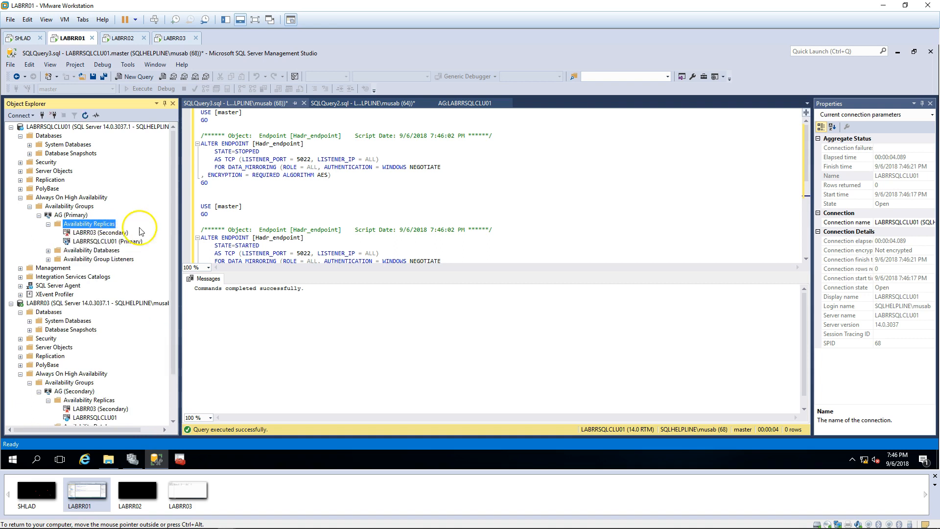
left_click(298, 191)
left_click(399, 104)
key("F5")
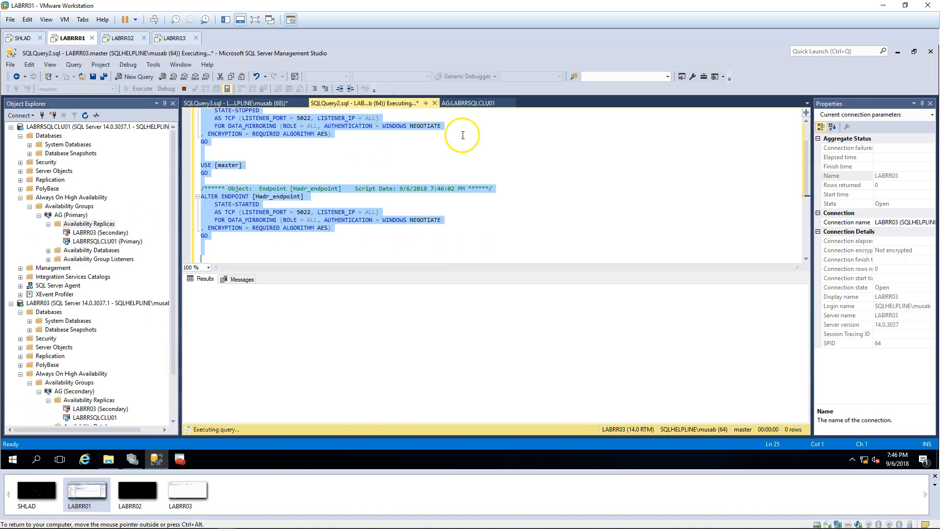
left_click(465, 103)
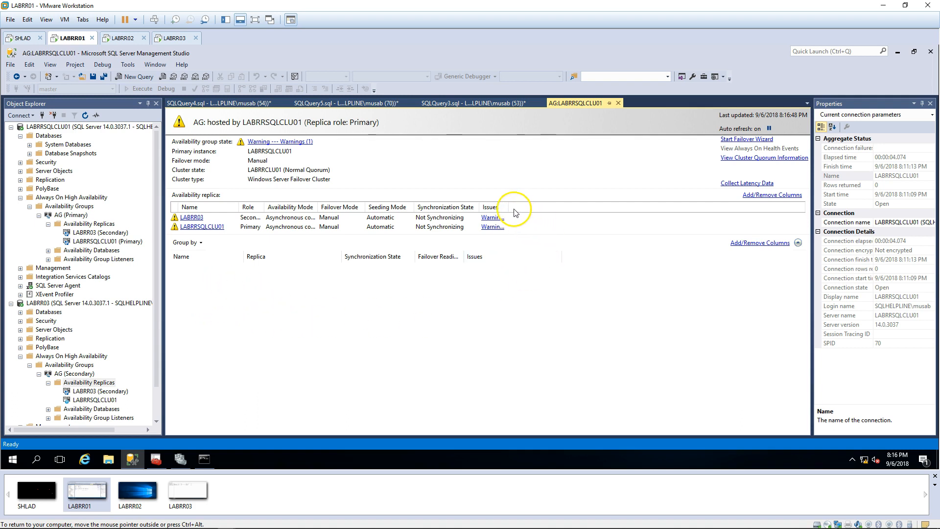
left_click_drag(510, 205, 549, 205)
left_click(107, 226)
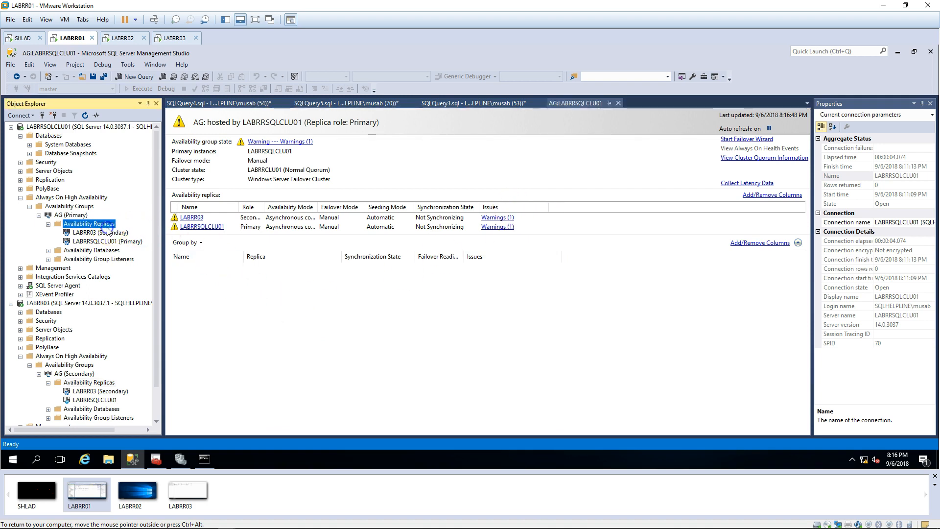
left_click(97, 382)
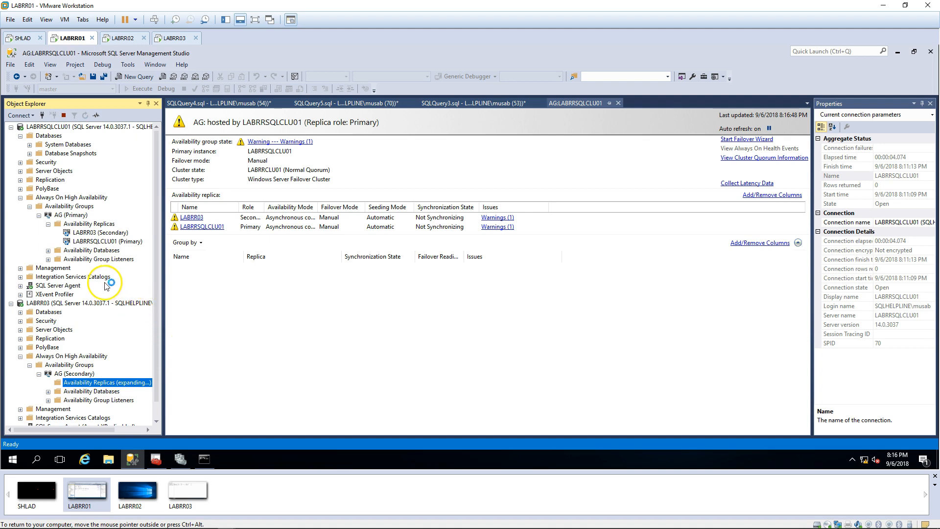
right_click(75, 215)
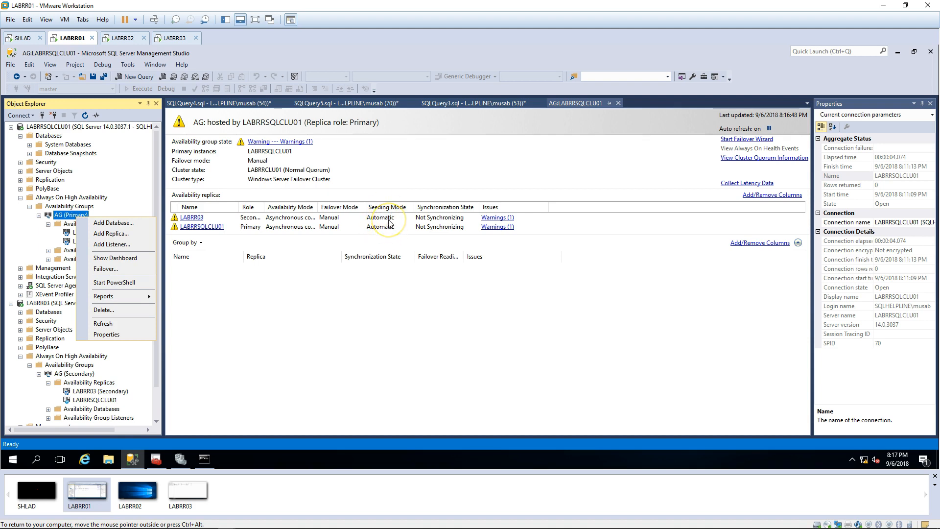
left_click(113, 458)
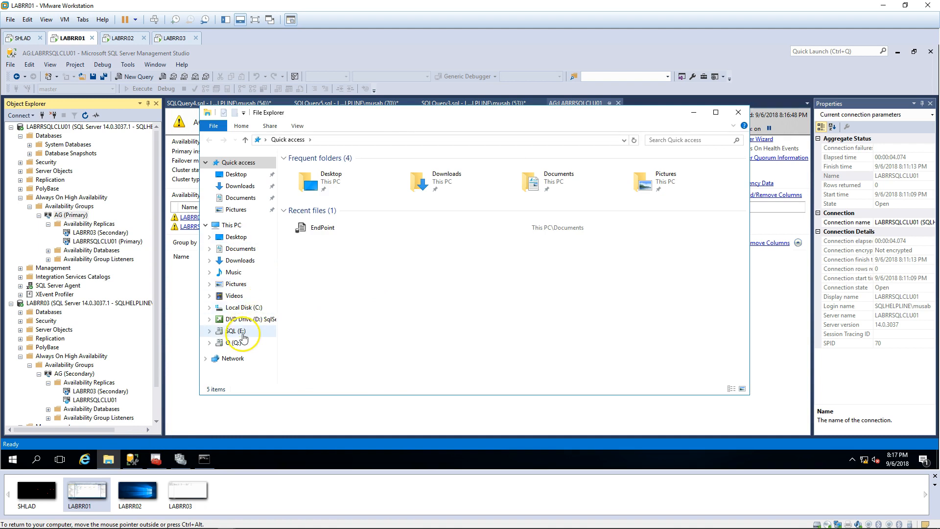
left_click(236, 331)
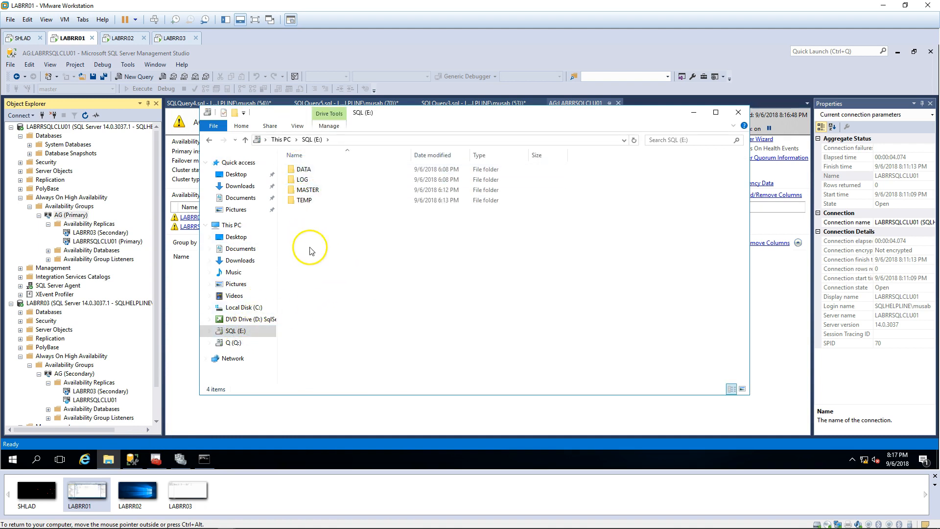
left_click(232, 225)
left_click(693, 112)
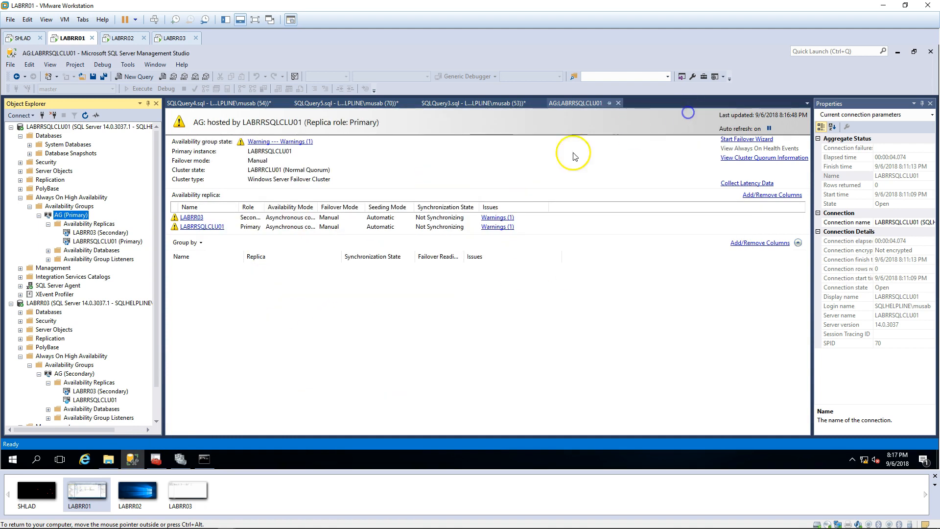
Step: Create a new database named Test1 on LABRRSQLCLU01
right_click(53, 139)
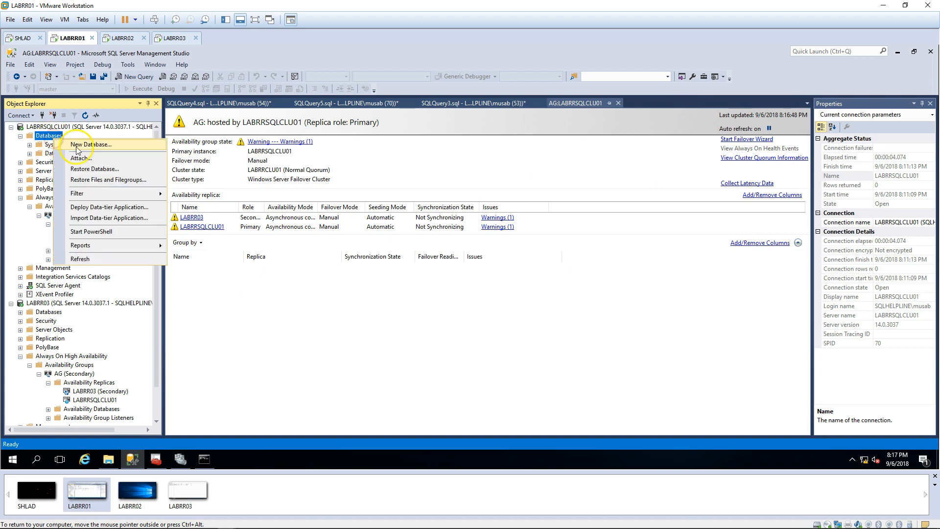
left_click(76, 146)
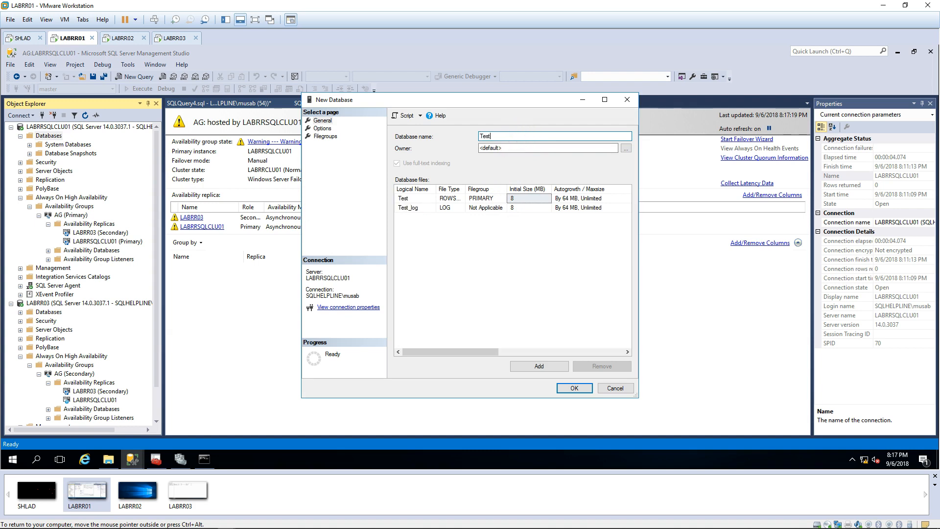
left_click(569, 390)
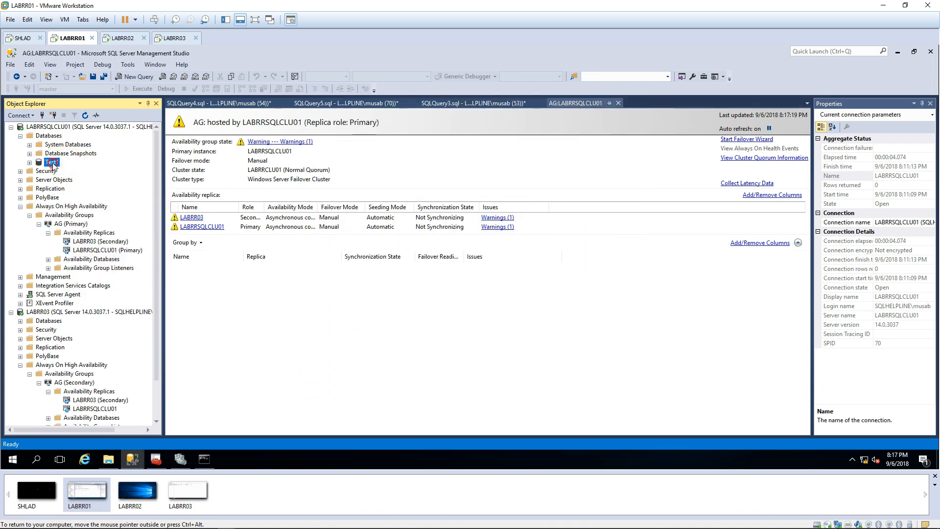
Step: Run a full backup of Test1 to E:\DATA\Test1.bak
right_click(53, 166)
mouse_move(101, 203)
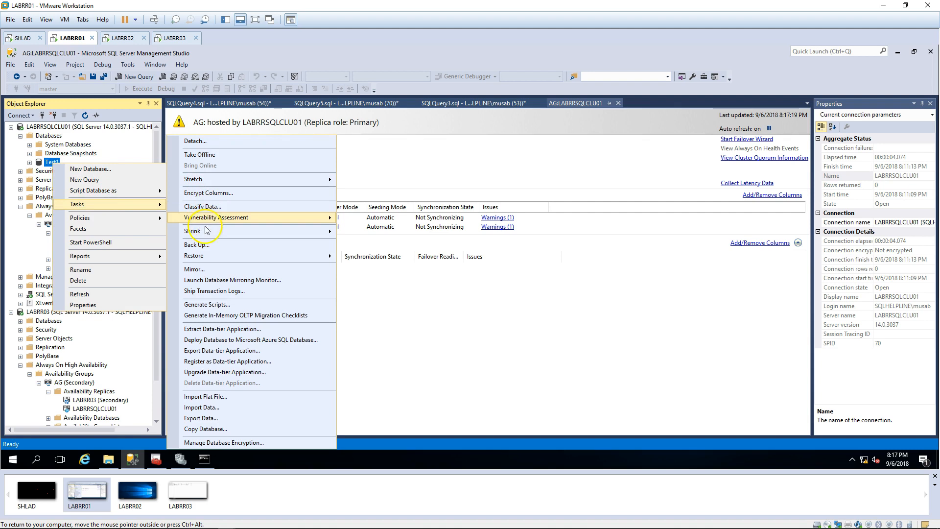
left_click(198, 245)
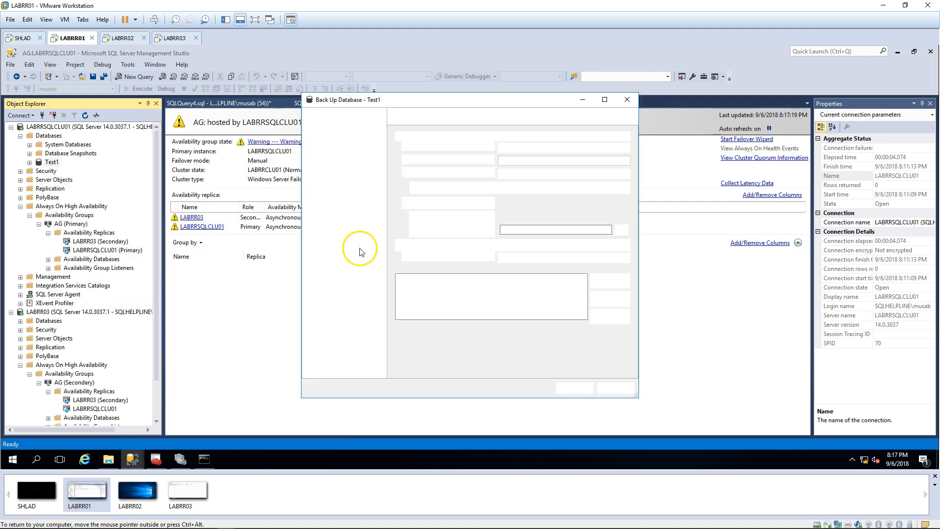
left_click(682, 414)
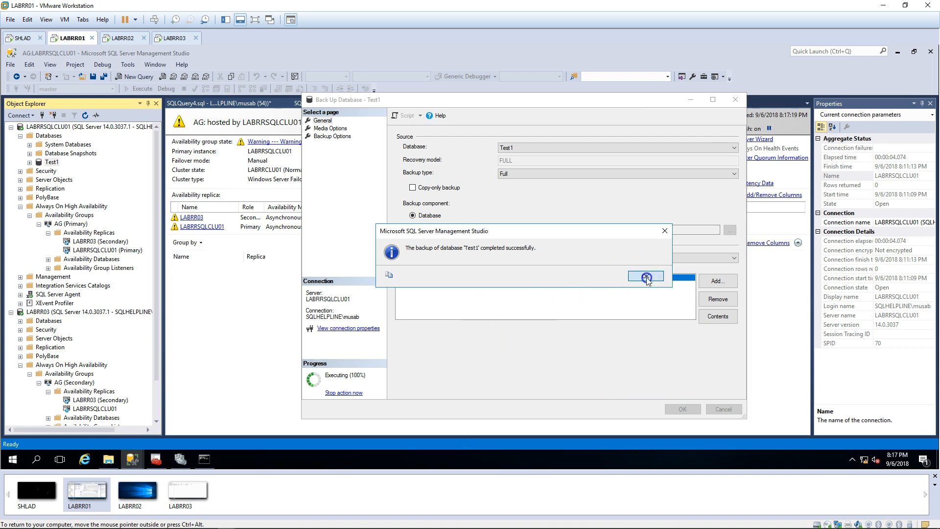
left_click(646, 277)
Step: Refresh the database lists on LABRRSQLCLU01 and LABRR03
left_click(49, 135)
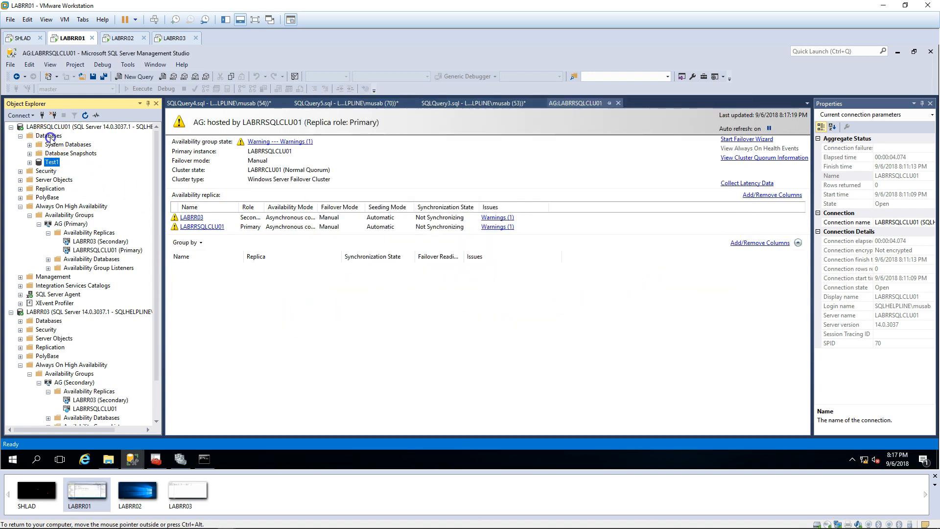
left_click(85, 115)
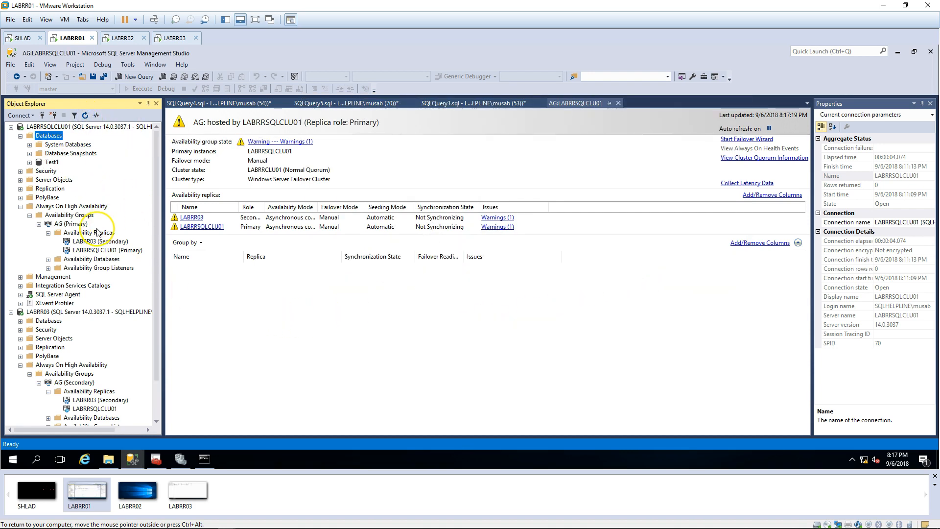
double_click(49, 321)
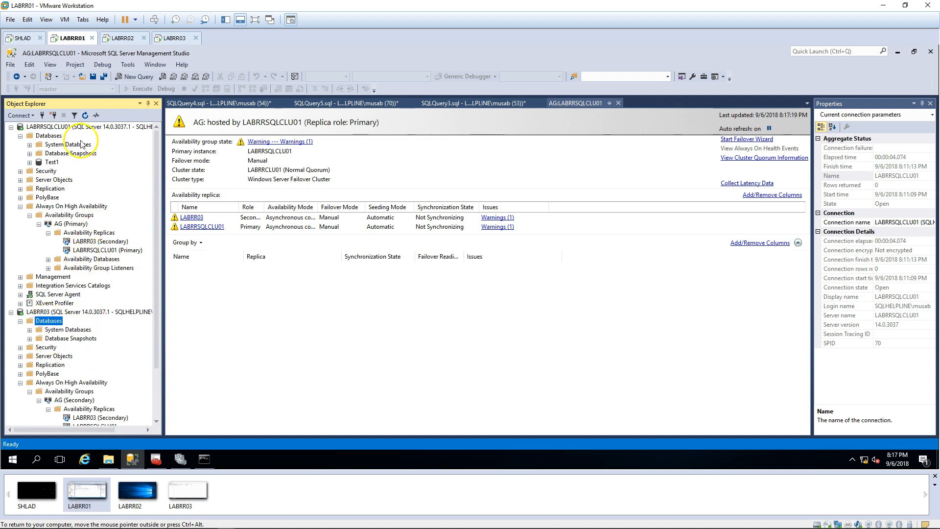
left_click(86, 116)
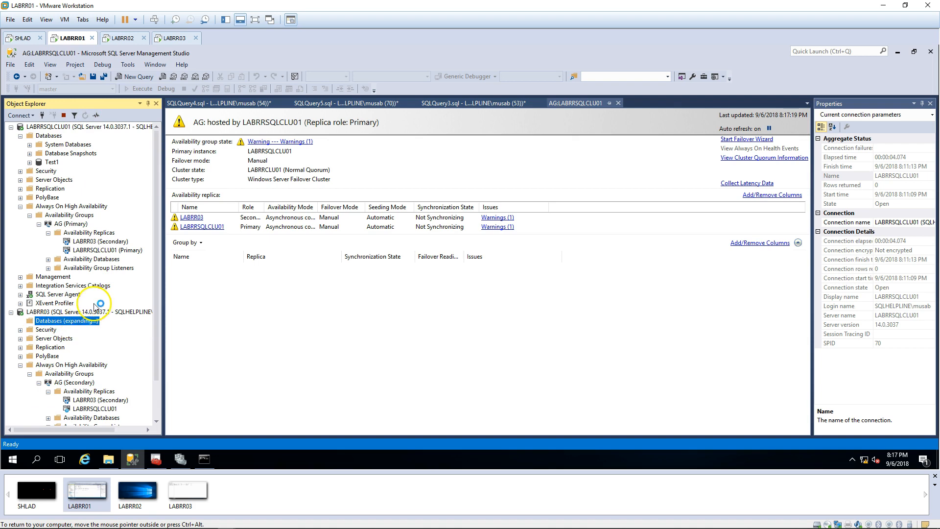
Step: In the Add Database wizard, select Test1 and connect to the LABRR03 secondary replica
right_click(96, 261)
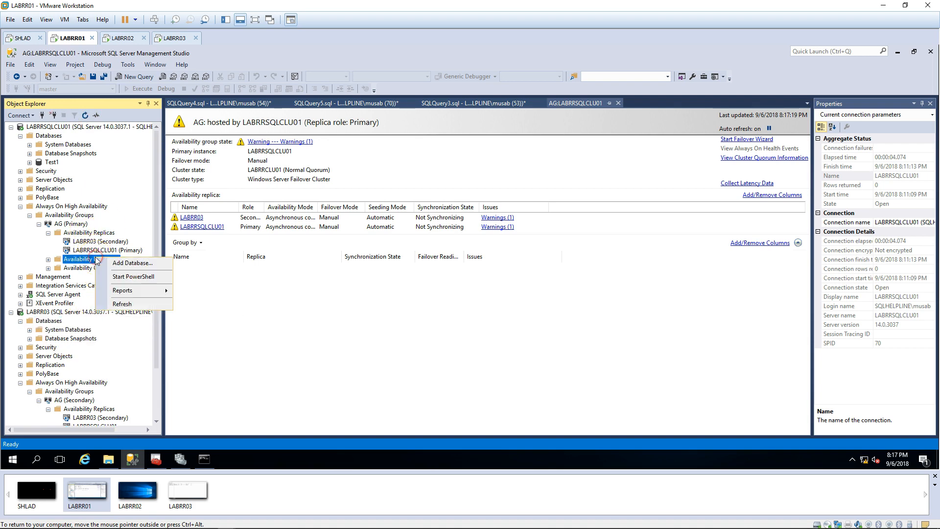
left_click(262, 246)
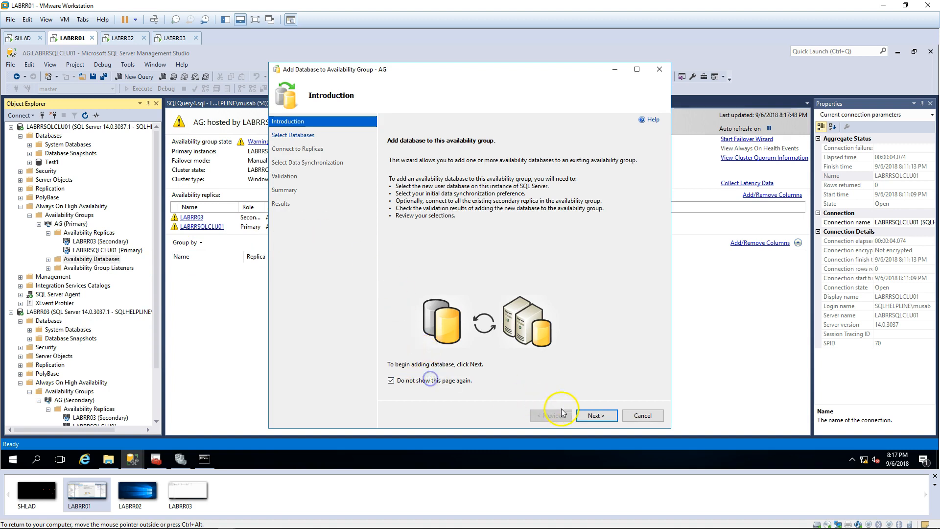
left_click(596, 415)
left_click(390, 177)
left_click(602, 414)
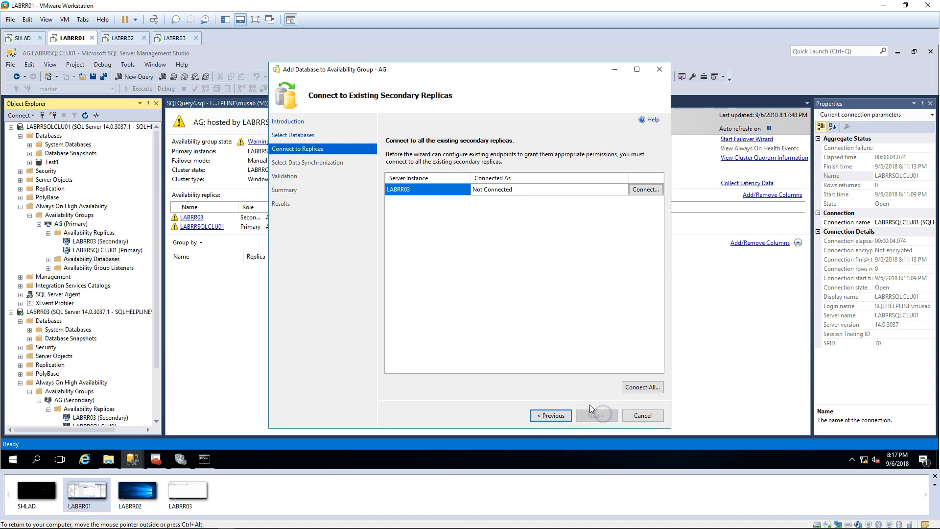
left_click(644, 190)
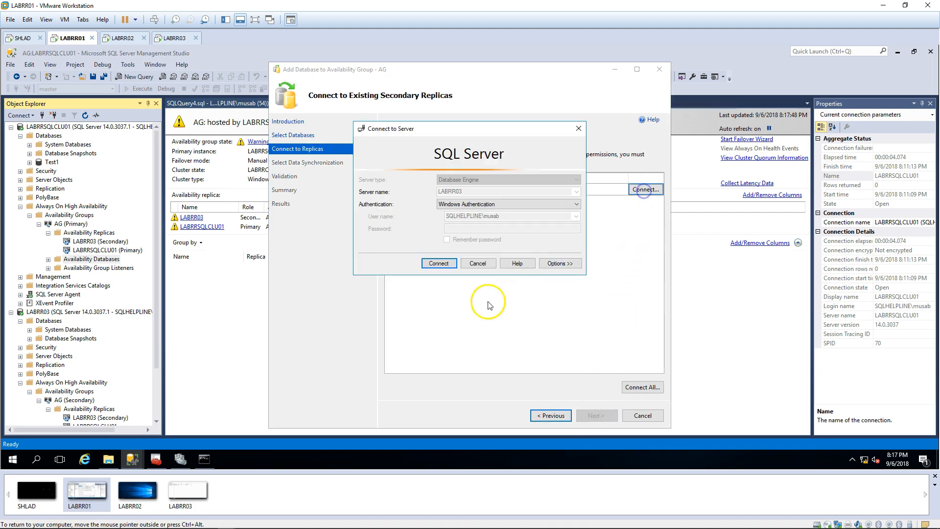
left_click(439, 263)
Step: Keep automatic seeding, pass validation, finish adding Test1 to AG, and close the wizard
left_click(589, 416)
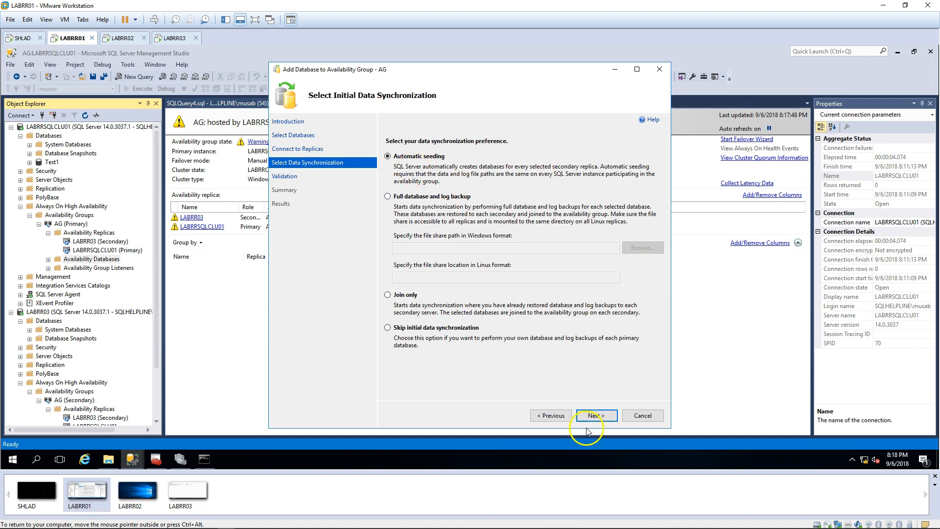
left_click(595, 416)
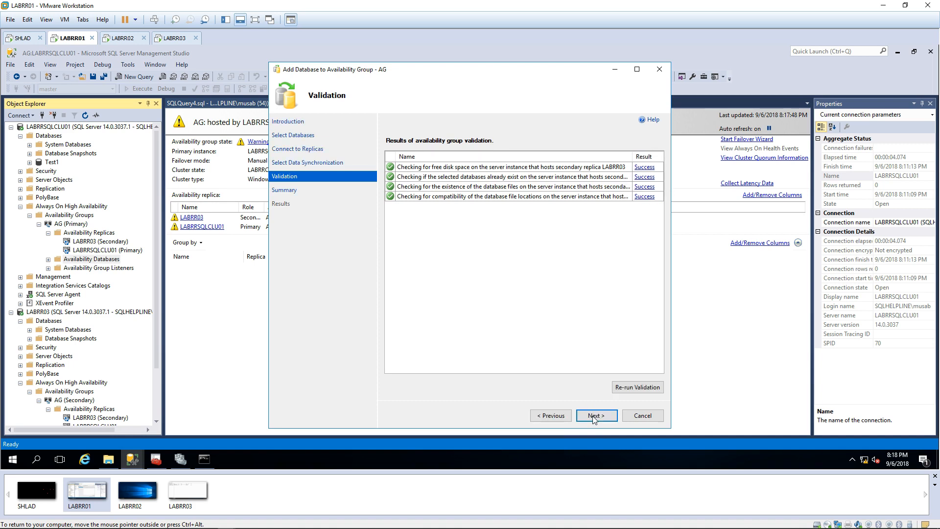
left_click(594, 416)
left_click(594, 416)
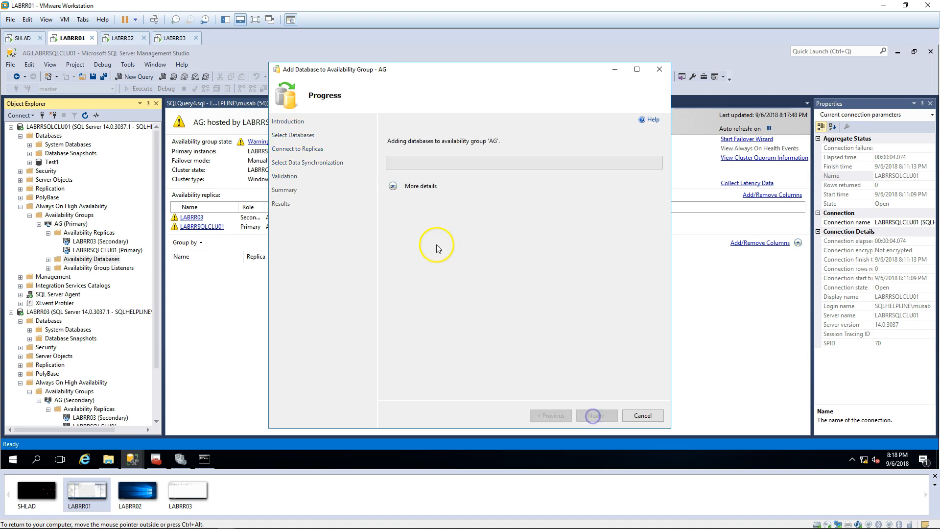
left_click(393, 186)
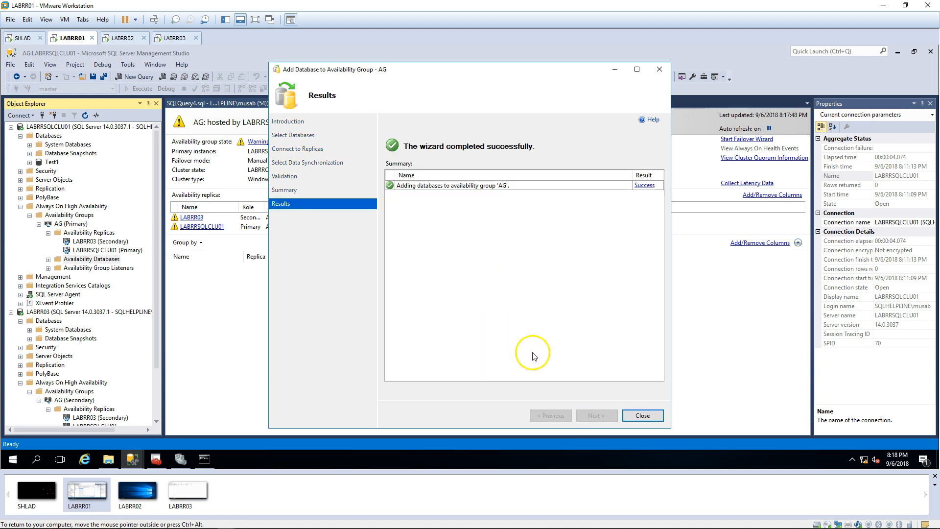
left_click(642, 416)
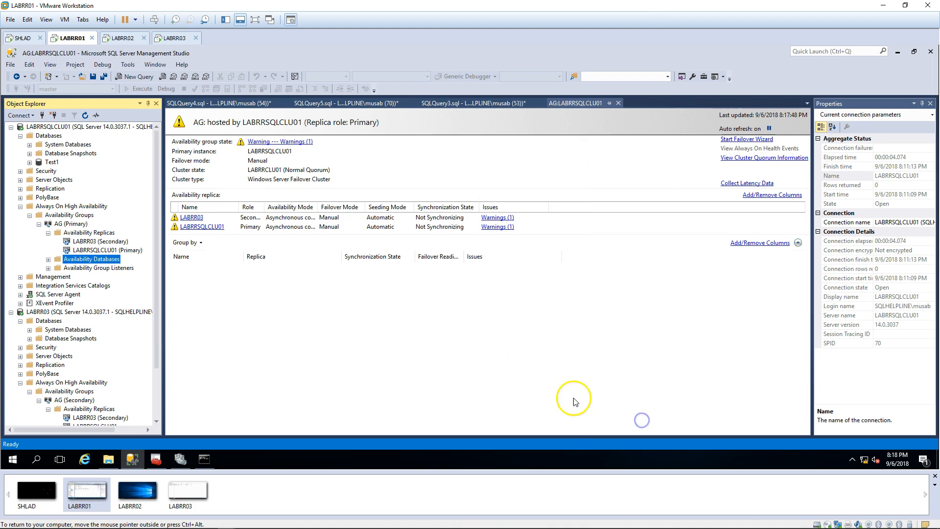
left_click(575, 401)
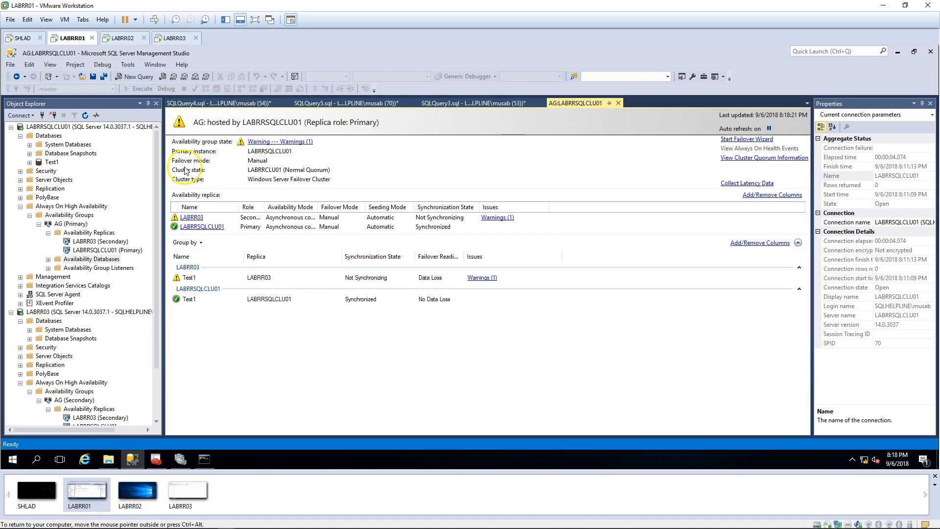
Step: Refresh the database lists on both servers and check Test1's synchronization on the dashboard
left_click(51, 137)
key("F5")
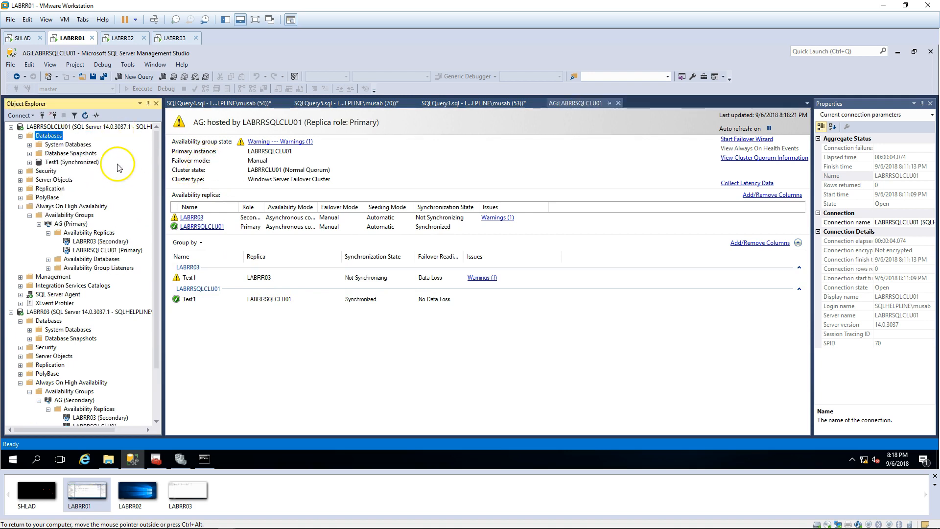
left_click(196, 277)
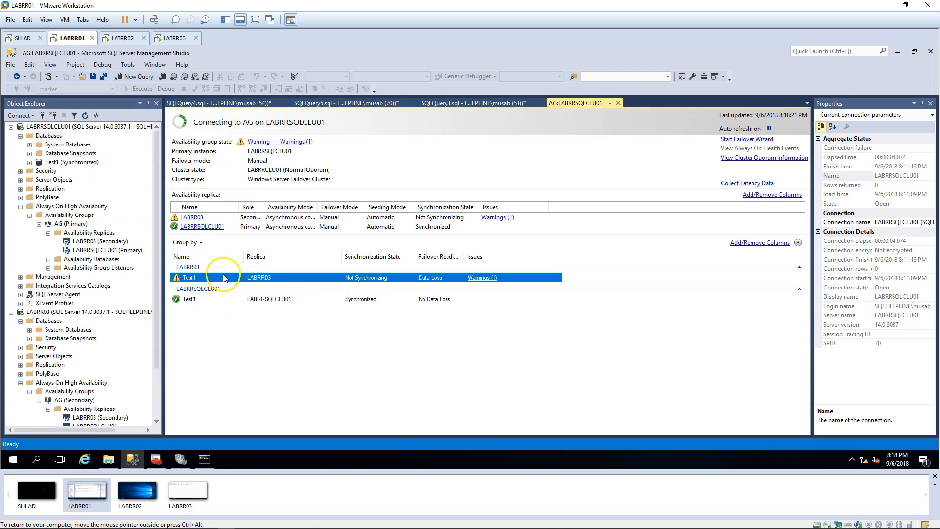
left_click(51, 321)
key("F5")
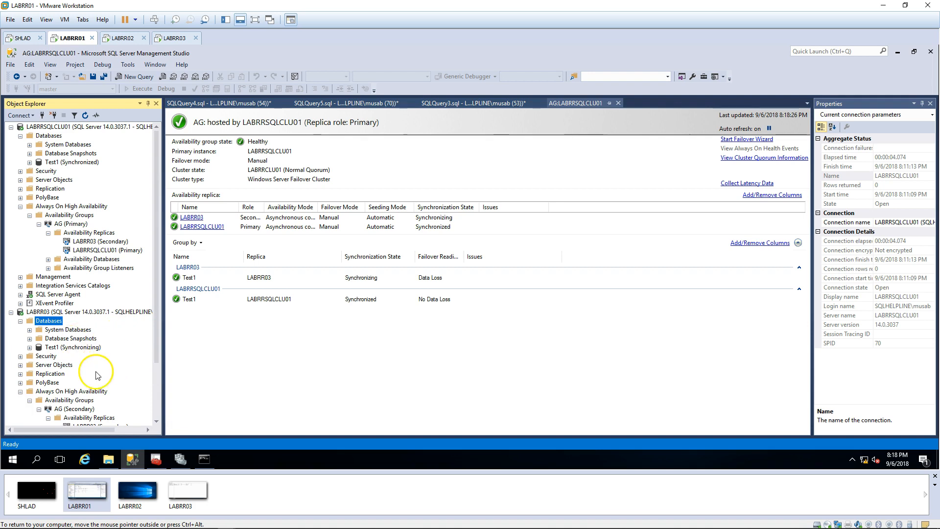
Step: Review the AG (Primary) availability group properties and cancel without changes
right_click(86, 226)
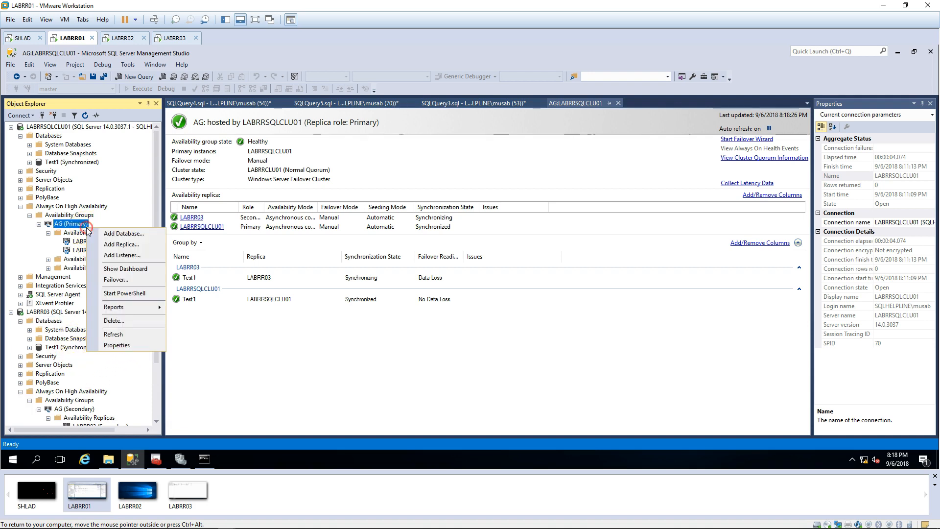
left_click(128, 346)
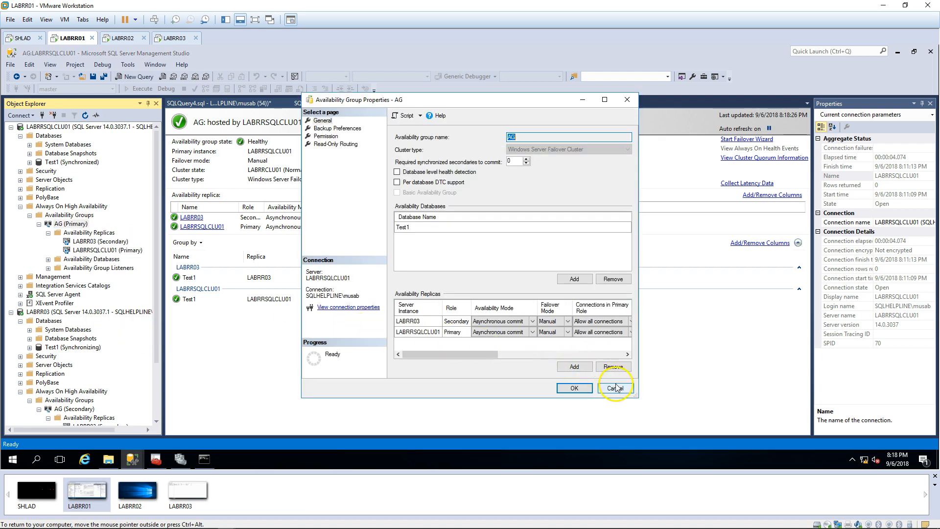
left_click(615, 388)
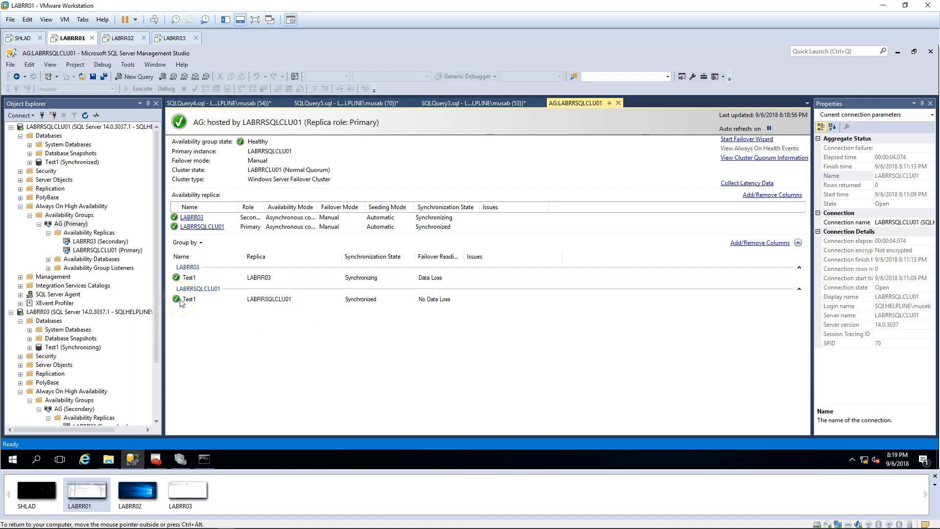
Step: Expand Availability Group Listeners to show LABRRLST and open the AG availability group's properties
double_click(130, 269)
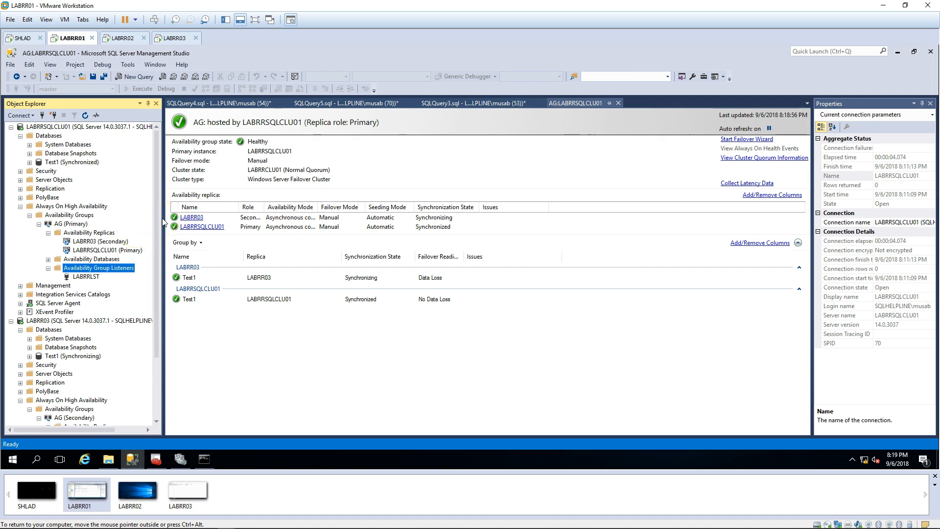
right_click(77, 224)
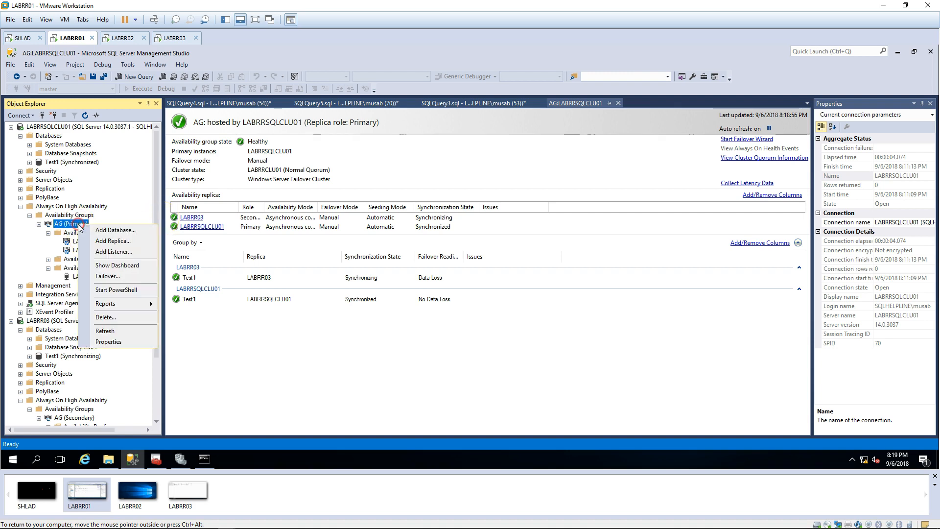
left_click(106, 341)
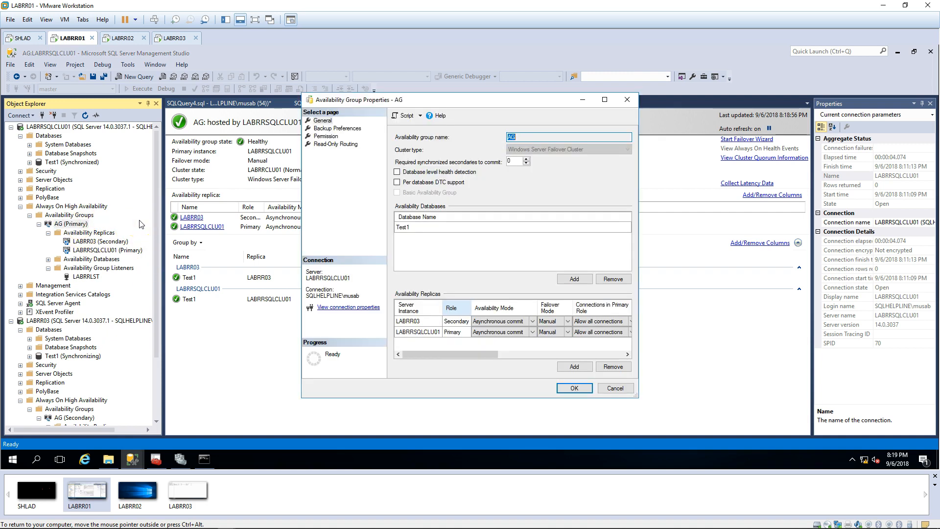
Step: Copy LABRR03's endpoint URL, TCP://LABRR03.sqlhelpline.com:5022, into a new Notepad window
left_click_drag(637, 397, 796, 397)
left_click(703, 354)
left_click(707, 323)
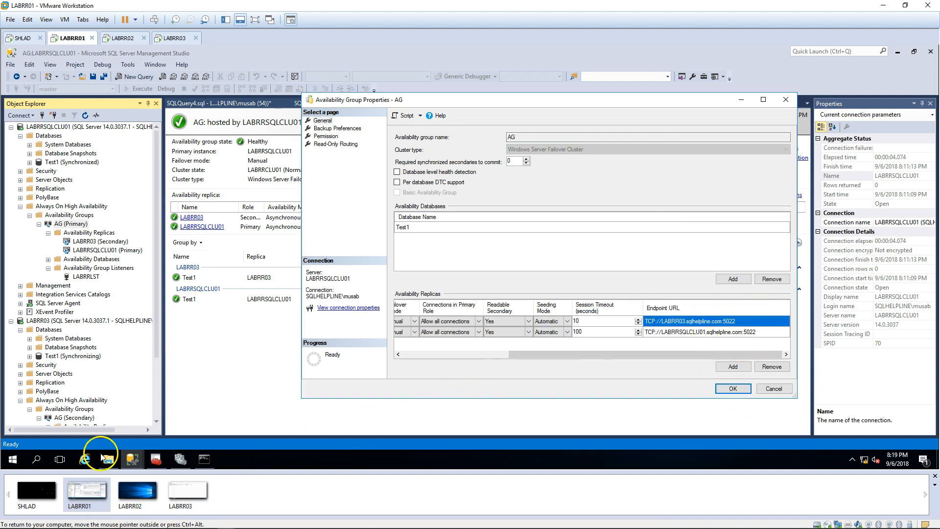
left_click(224, 369)
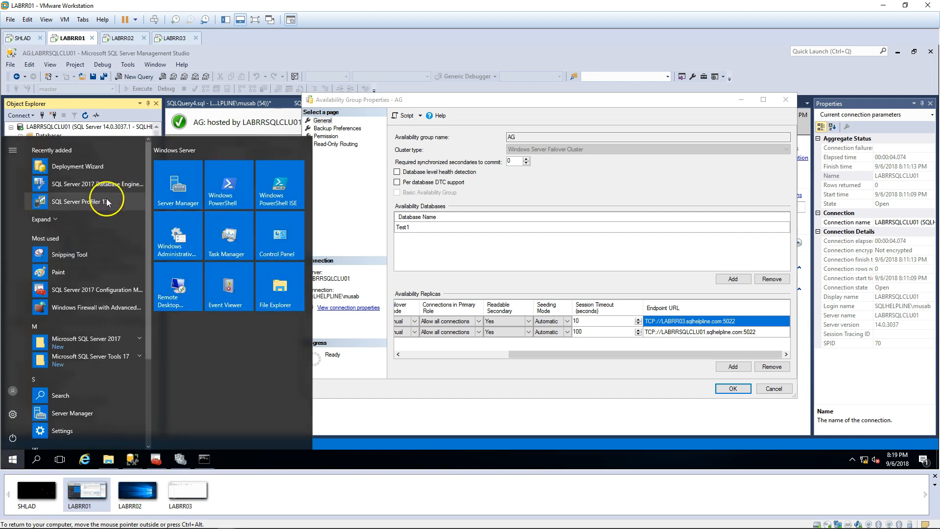
type("notepad")
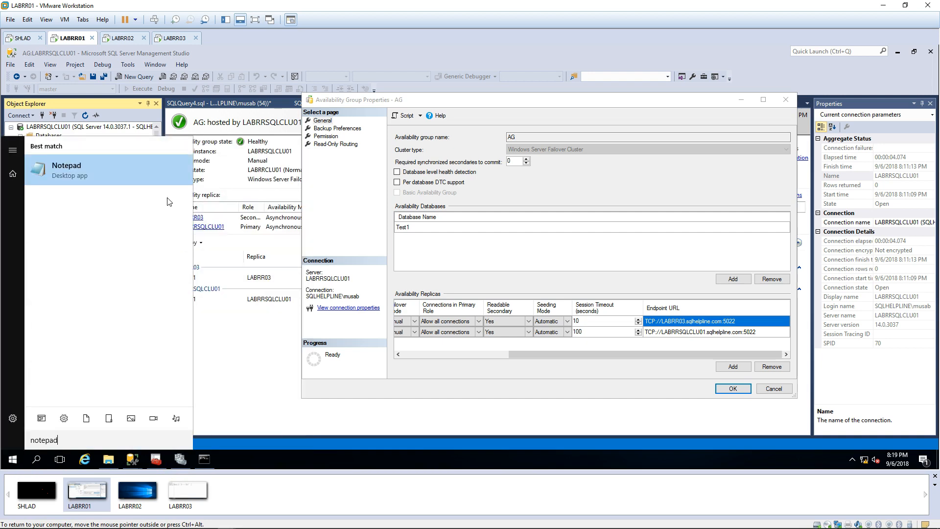
key("Return")
type("TCP://LABRR03.sqlhelpline.com:5022")
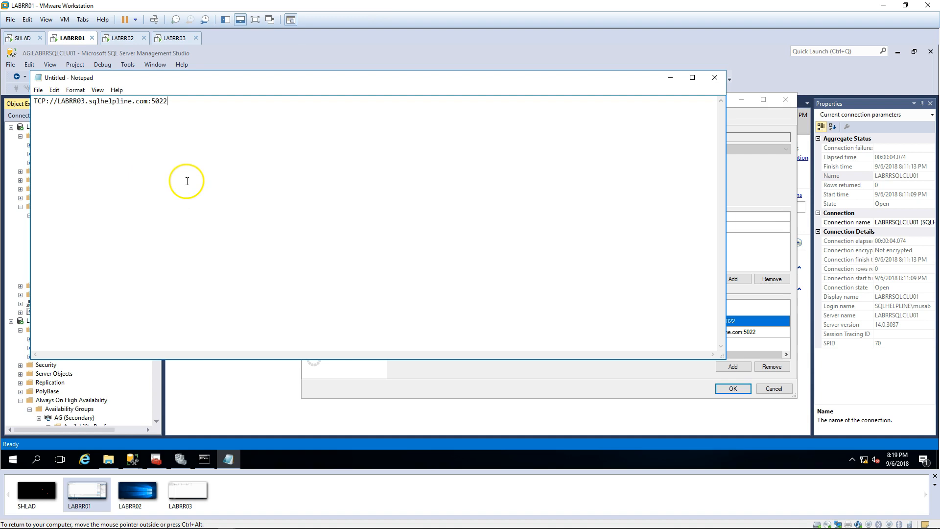
left_click_drag(184, 80, 333, 220)
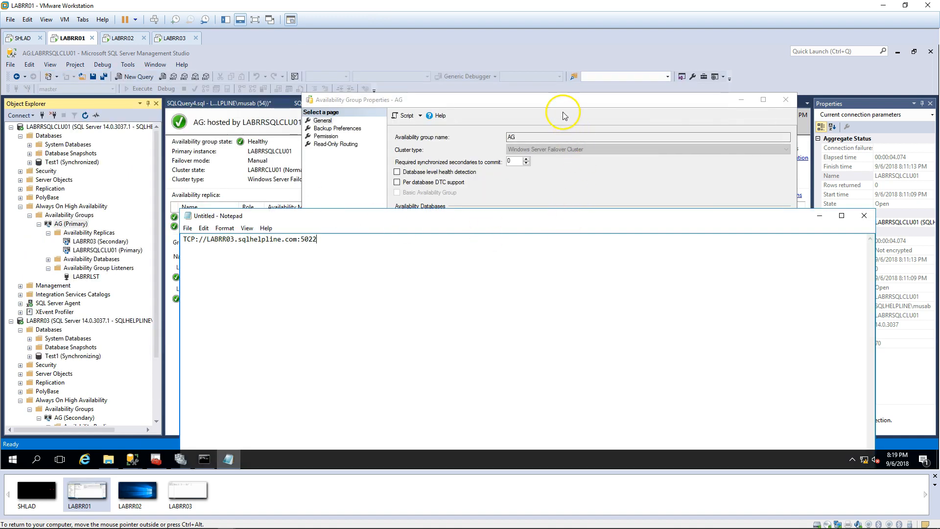
Step: Add TCP://LABRRSQLCLU01.sqlhelpline.com:5022 on a second note line and cancel the AG properties
left_click(563, 116)
left_click(693, 333)
left_click(251, 261)
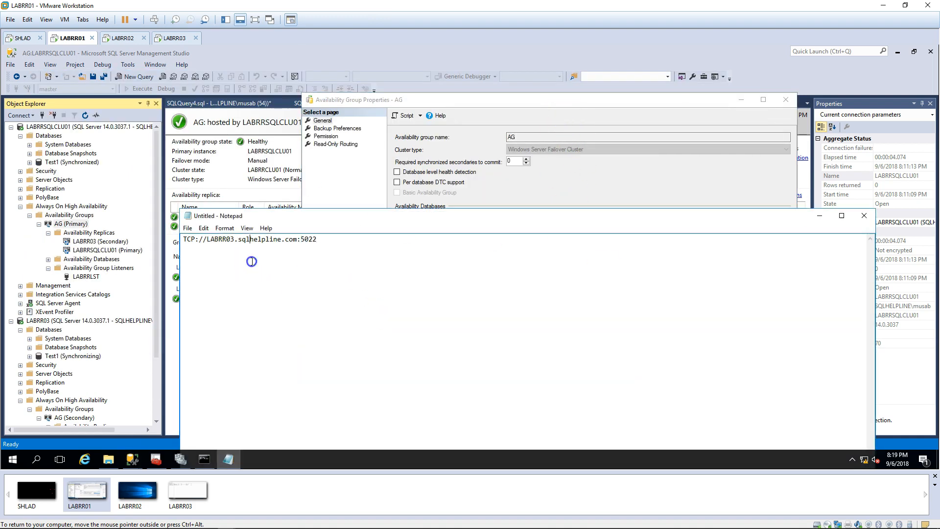
key("Return")
key("Return")
type("TCP://LABRRSQLCLU01.sqlhelpline.com:5022")
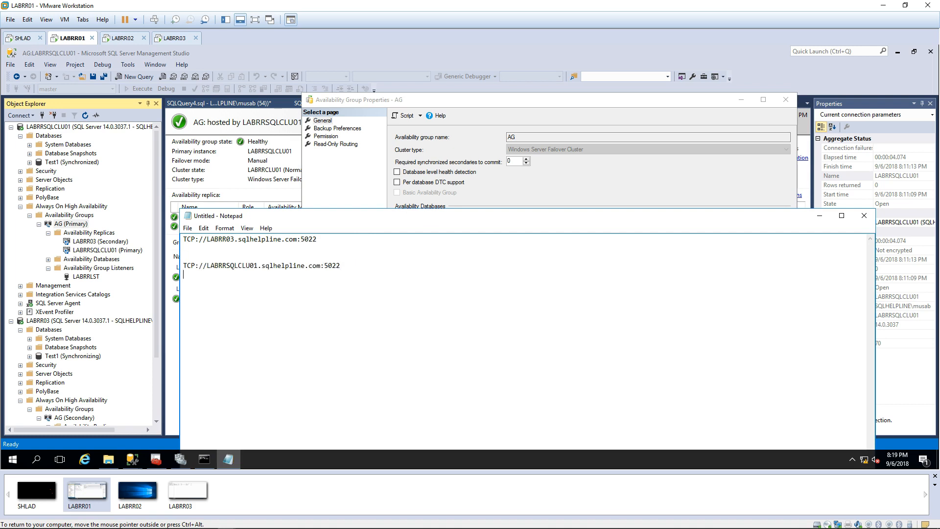
left_click(343, 161)
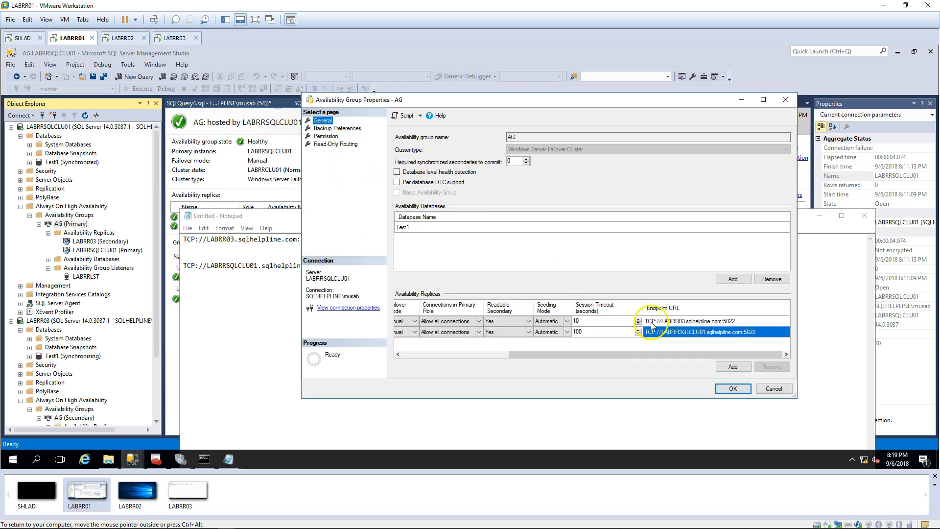
left_click(773, 389)
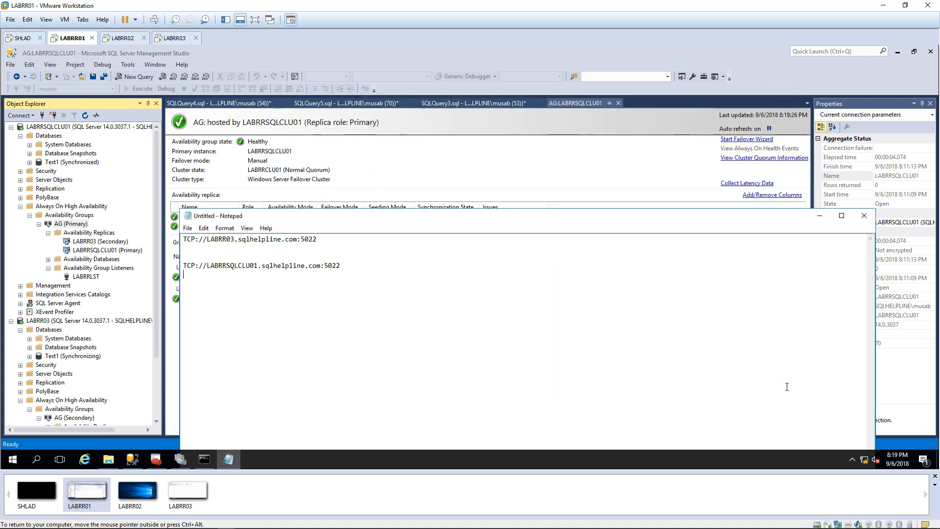
Step: Reopen the AG availability group's properties and widen the dialog
left_click(319, 264)
left_click(254, 182)
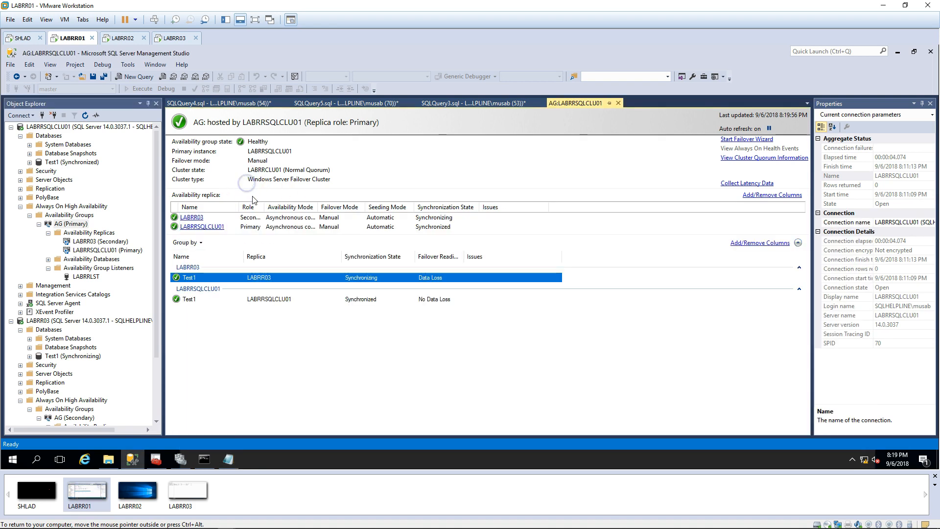
right_click(84, 227)
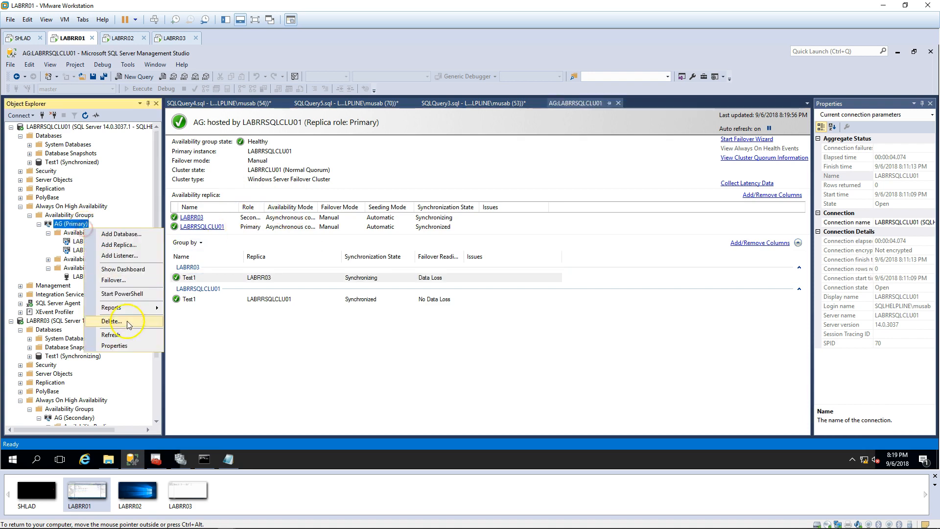
left_click(117, 343)
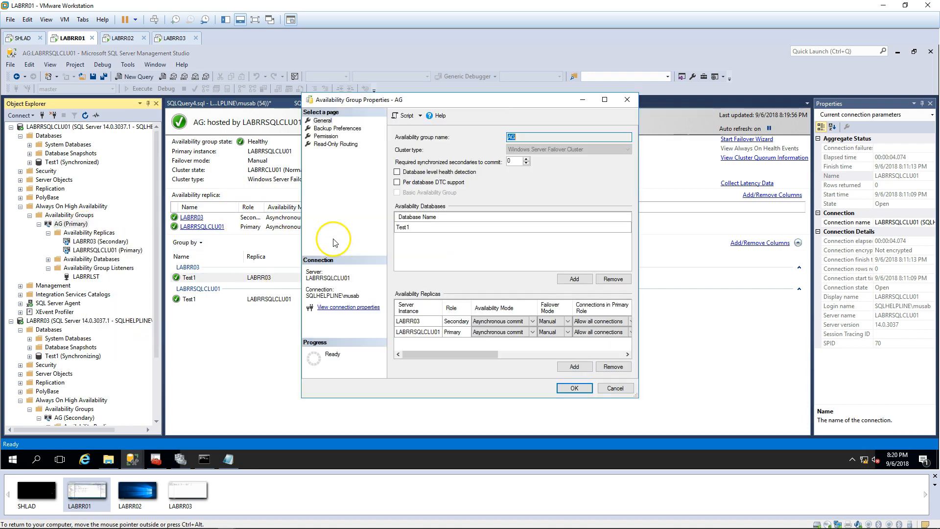
left_click_drag(637, 396, 782, 396)
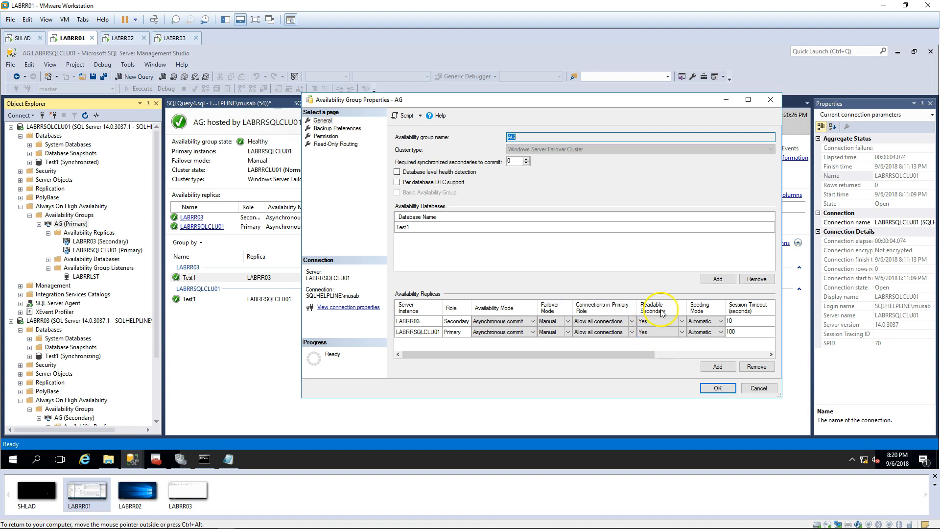
Step: Confirm LABRR03's Readable Secondary is Yes, then select its routing URL cell on Read-Only Routing
left_click(411, 326)
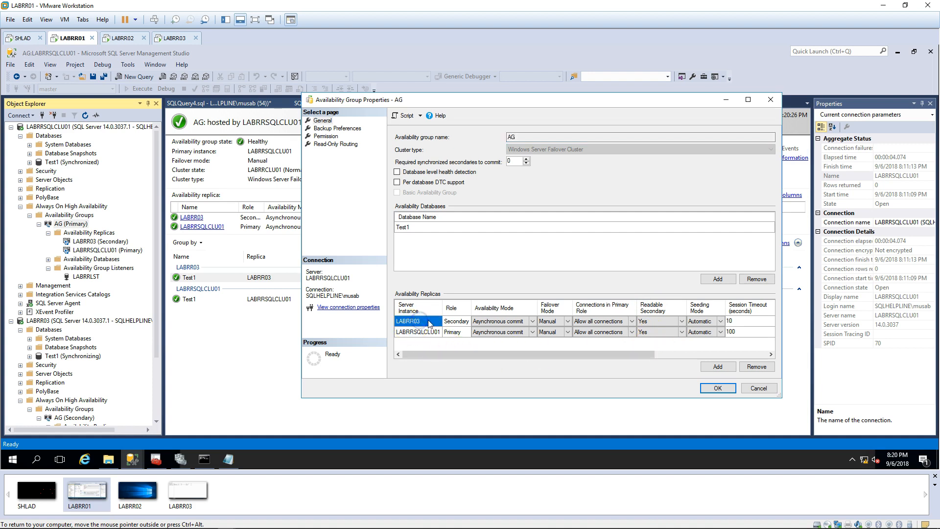
left_click(664, 322)
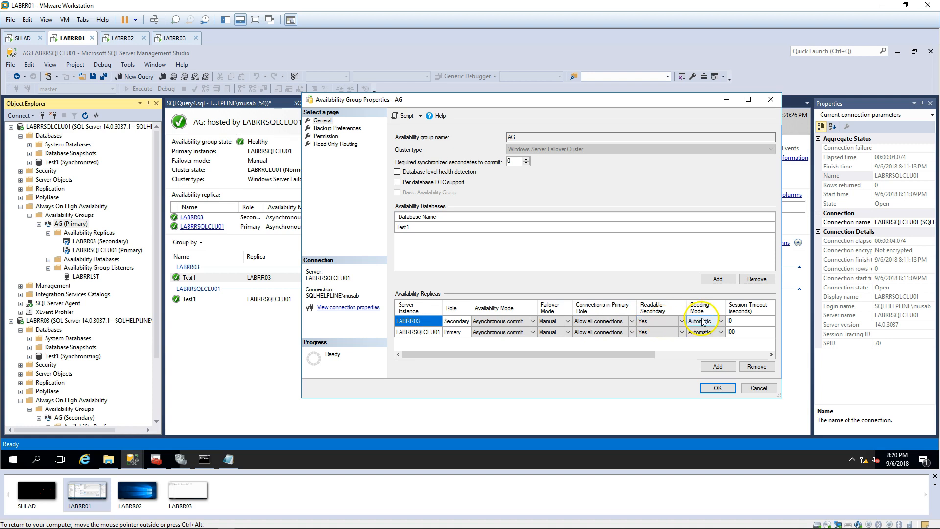
left_click(351, 145)
left_click(474, 162)
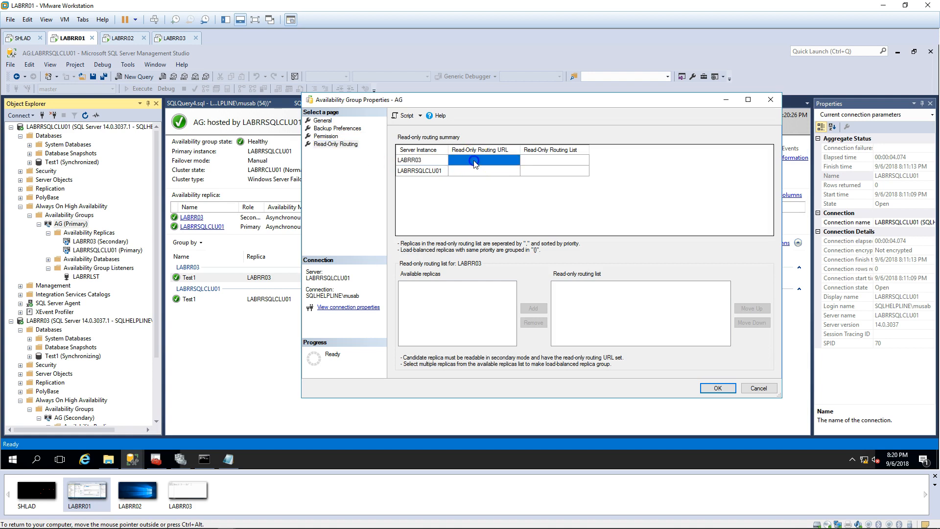
Step: Set LABRR03's read-only routing URL to TCP://LABRR03.sqlhelpline.com:5022 from the note
left_click(229, 458)
left_click(233, 239)
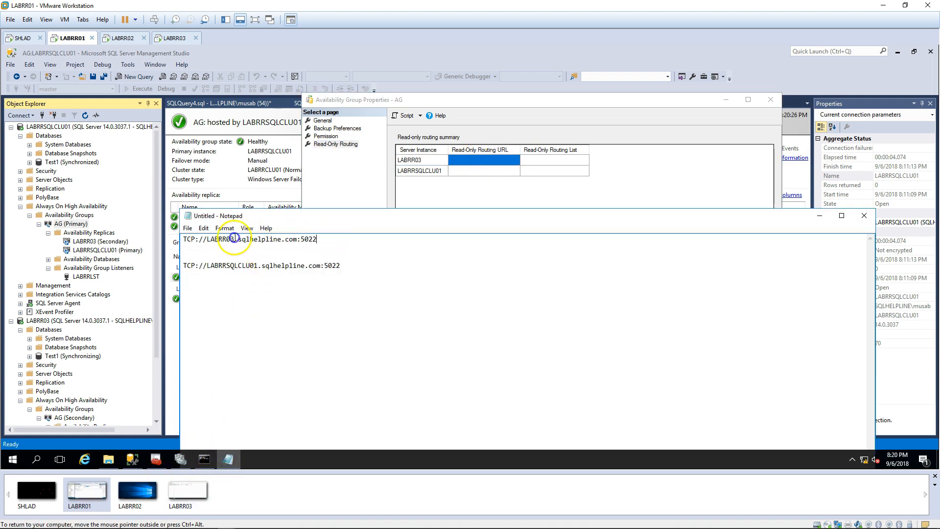
double_click(234, 239)
key("ctrl+c")
left_click(497, 163)
key("ctrl+v")
left_click(497, 171)
Step: Set LABRRSQLCLU01's routing URL to TCP://LABRRSQLCLU01.sqlhelpline.com:5022, save, and expand the listeners
left_click(257, 302)
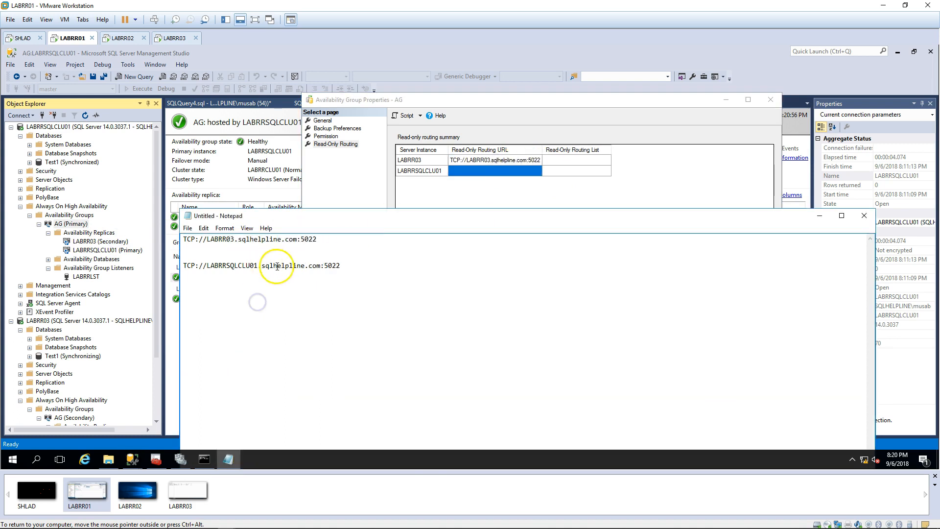
left_click_drag(359, 268, 149, 264)
key("ctrl+c")
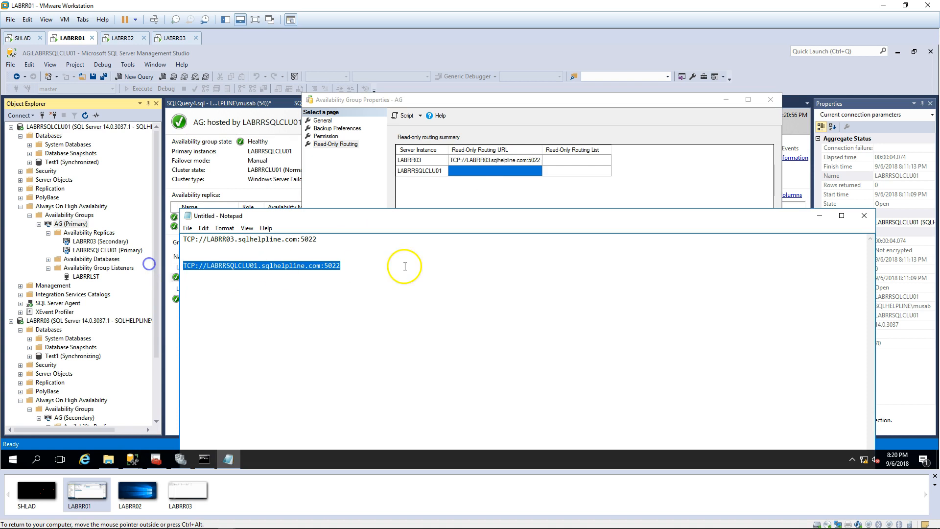
left_click(495, 173)
key("ctrl+v")
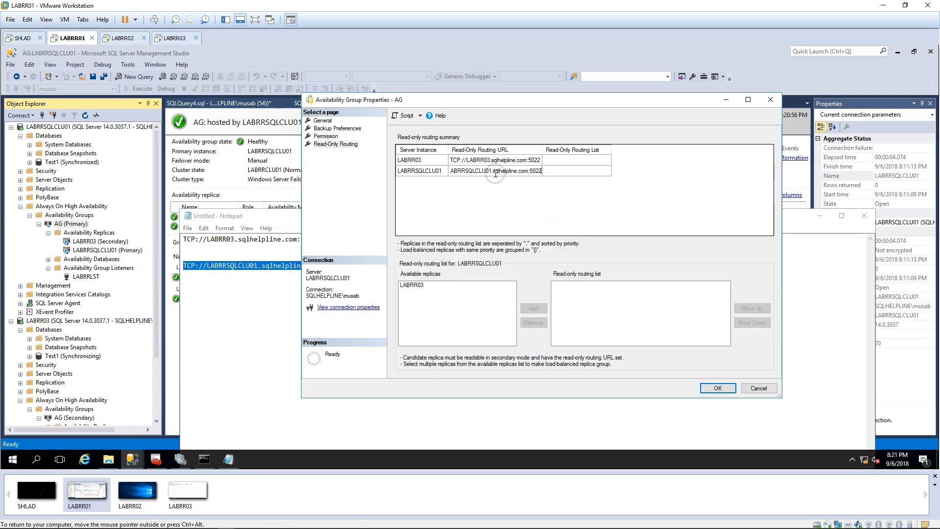
left_click(718, 392)
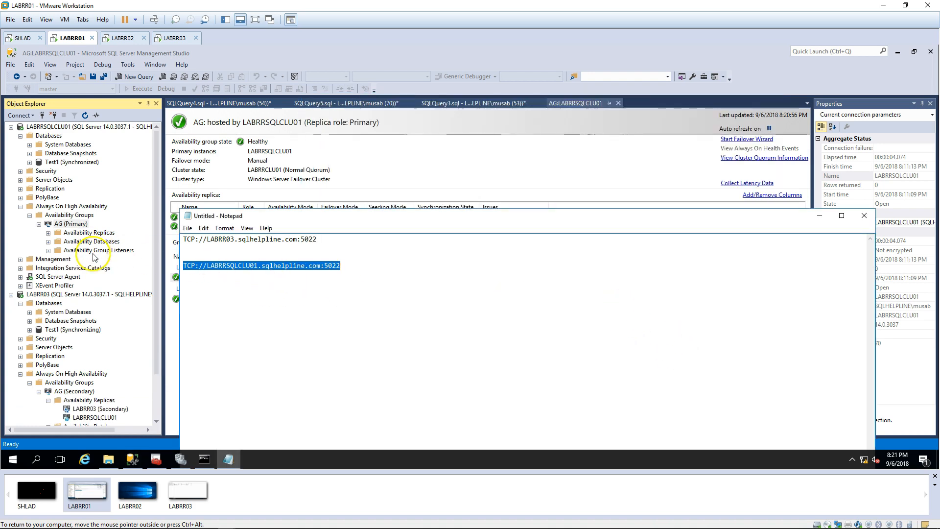
left_click(98, 250)
double_click(98, 250)
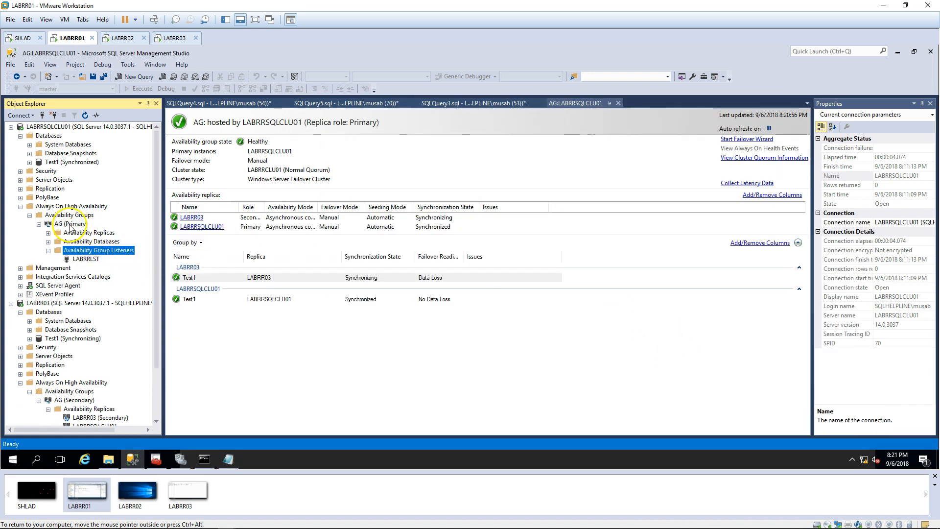
right_click(71, 228)
Step: Add LABRR03 to LABRRSQLCLU01's read-only routing list in the AG properties
left_click(115, 346)
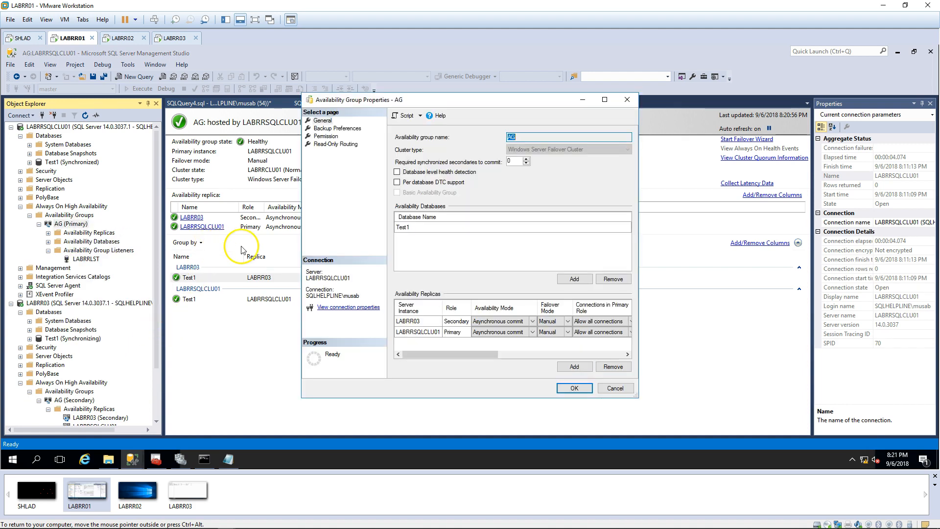
left_click(343, 144)
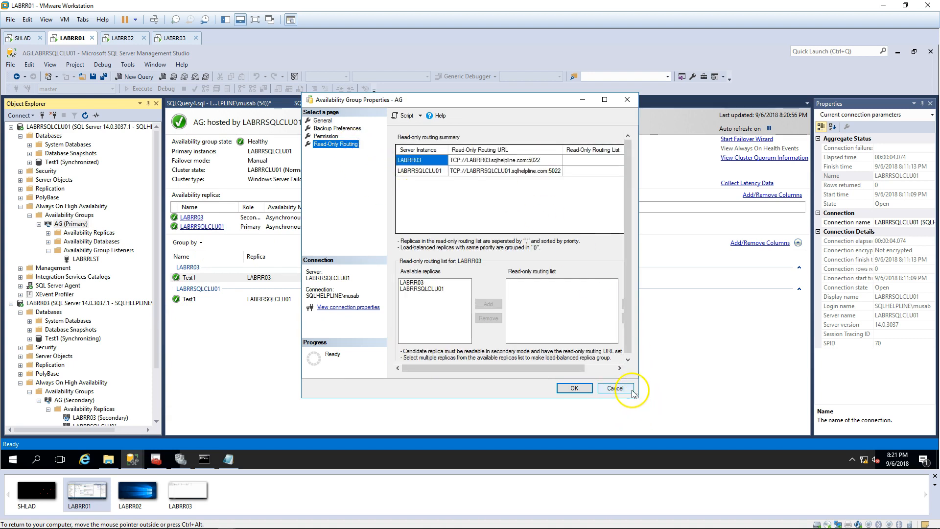
left_click_drag(638, 395, 820, 388)
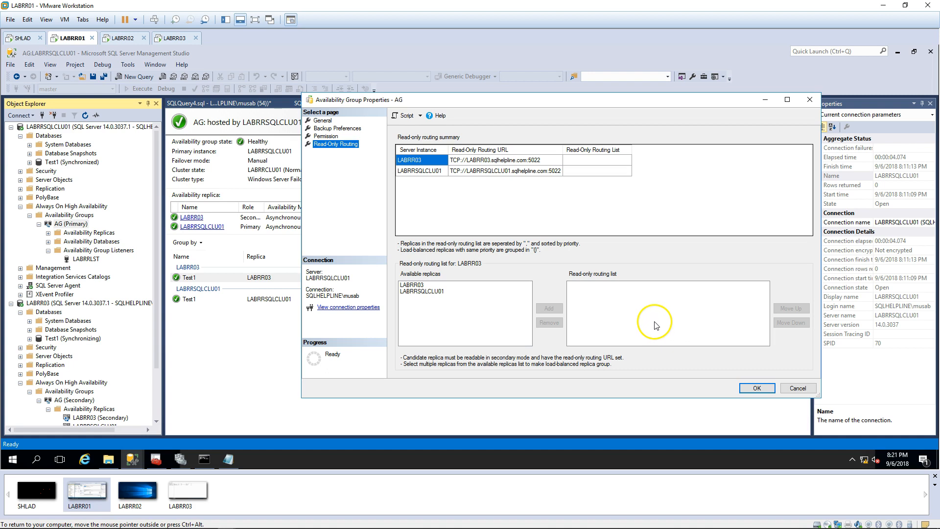
left_click_drag(419, 103, 307, 103)
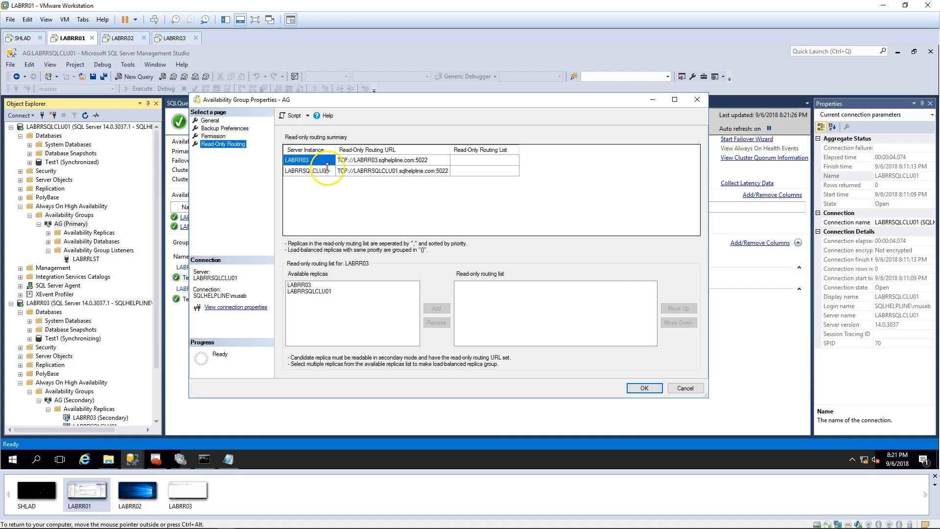
left_click(309, 172)
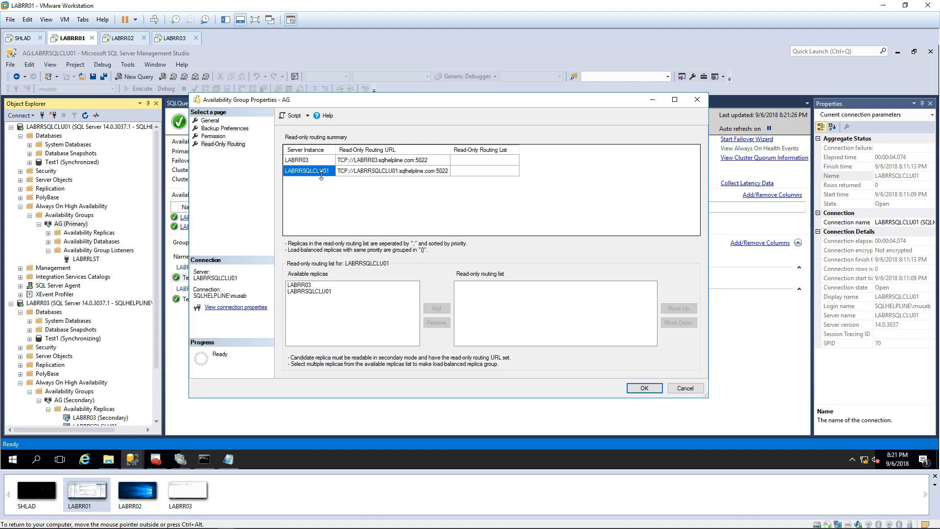
left_click(309, 173)
left_click(296, 287)
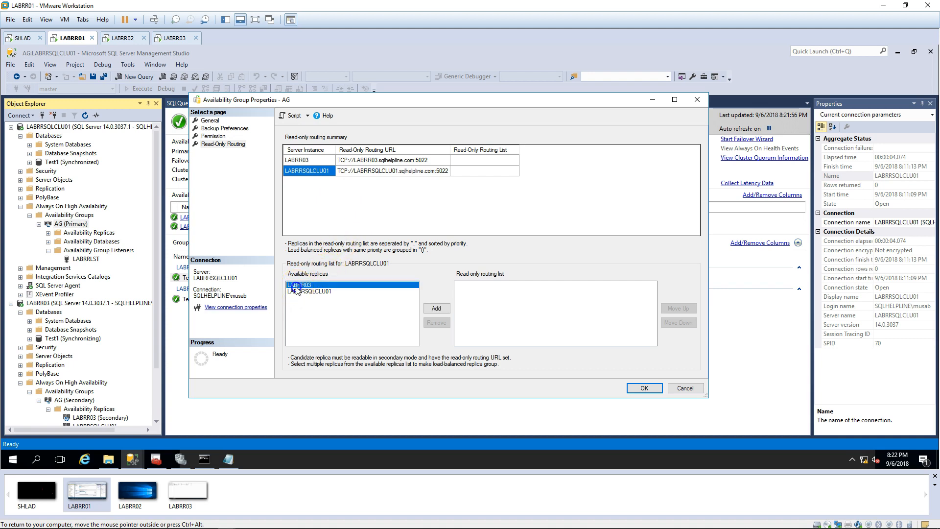
left_click(440, 310)
left_click(473, 286)
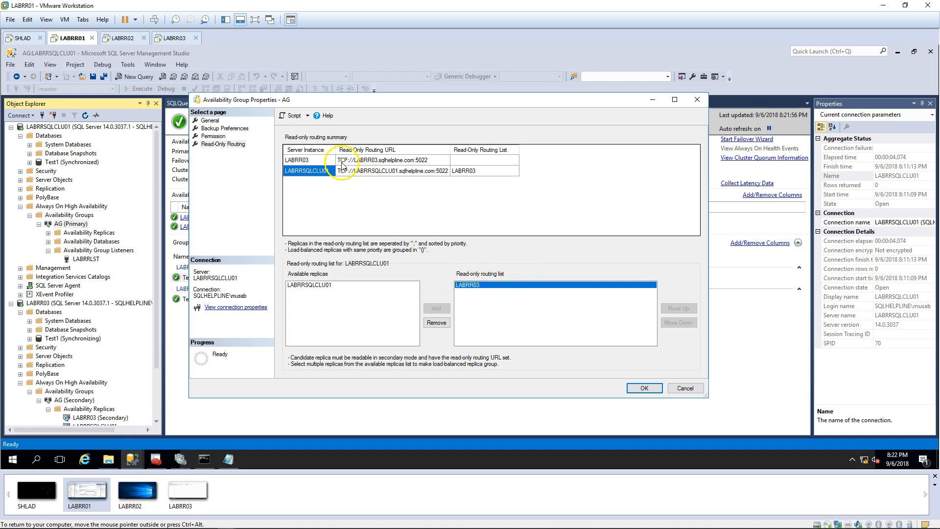
Step: Add LABRRSQLCLU01 to LABRR03's routing list, save, and expand the AG's databases and replicas
left_click(310, 164)
left_click(311, 204)
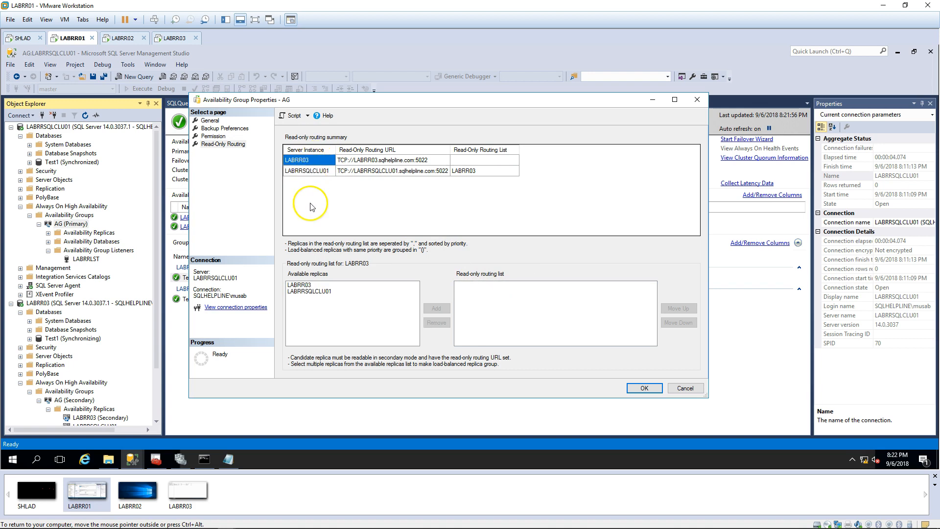
left_click(321, 293)
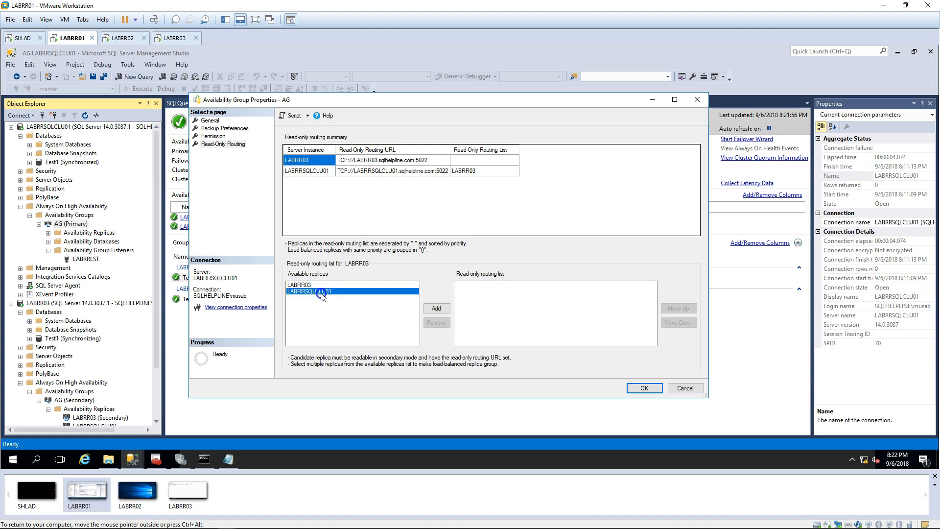
left_click(436, 308)
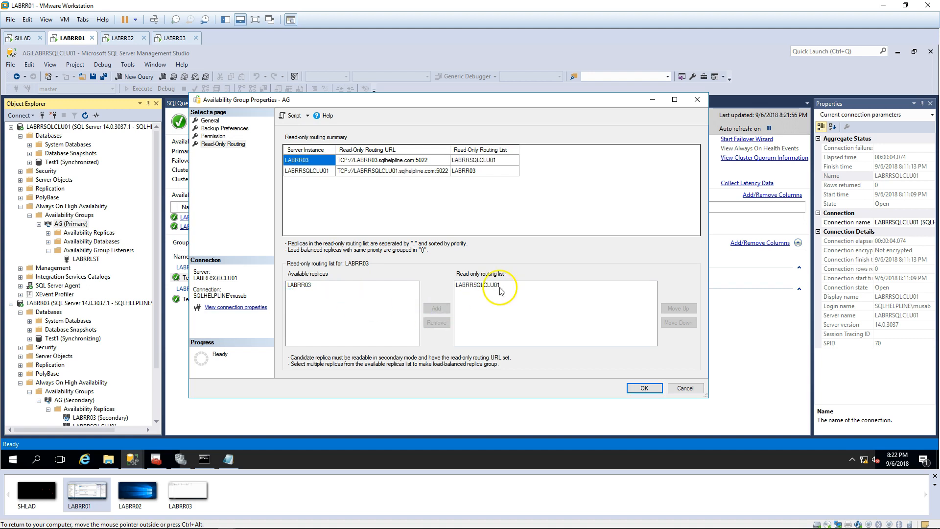
left_click(500, 289)
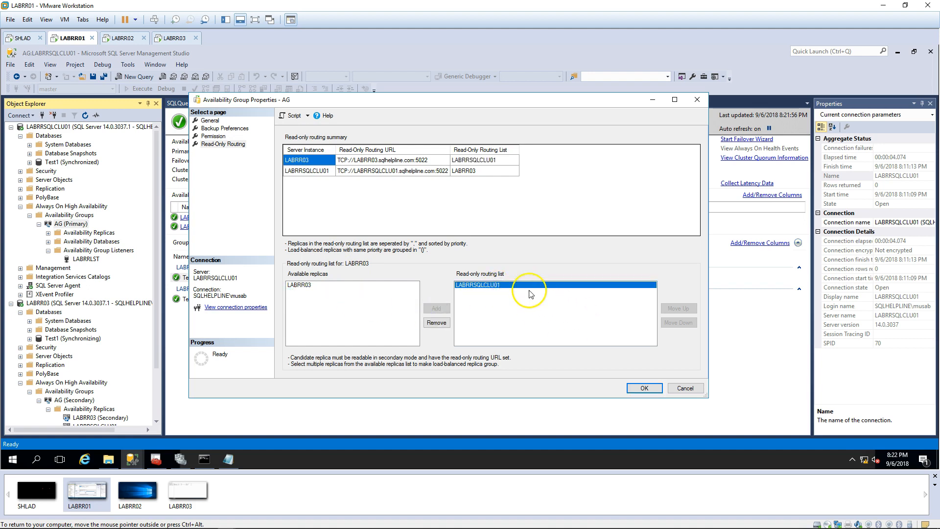
left_click(320, 174)
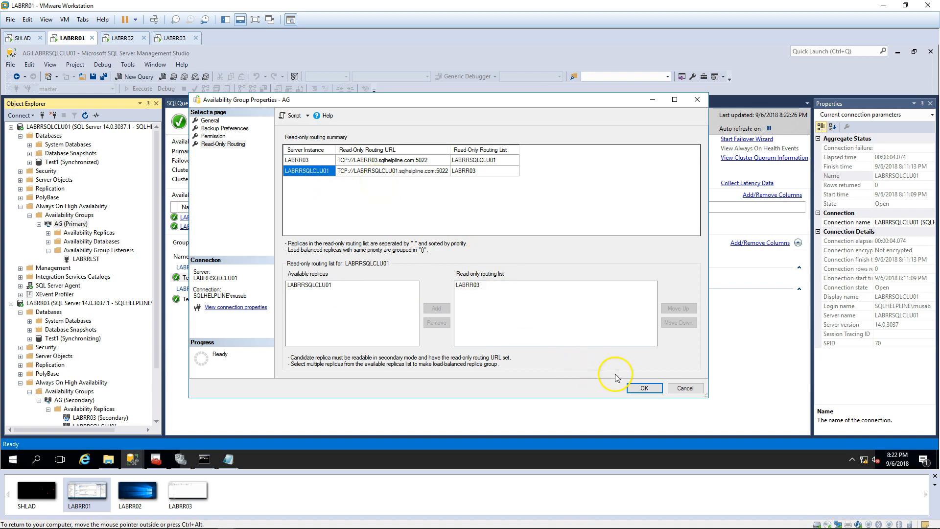
left_click(642, 394)
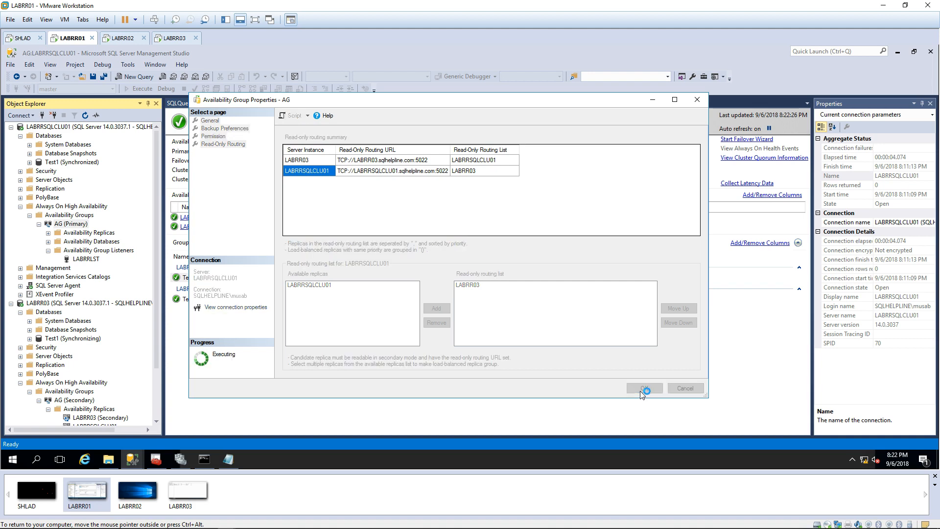
left_click(122, 251)
double_click(103, 242)
double_click(101, 233)
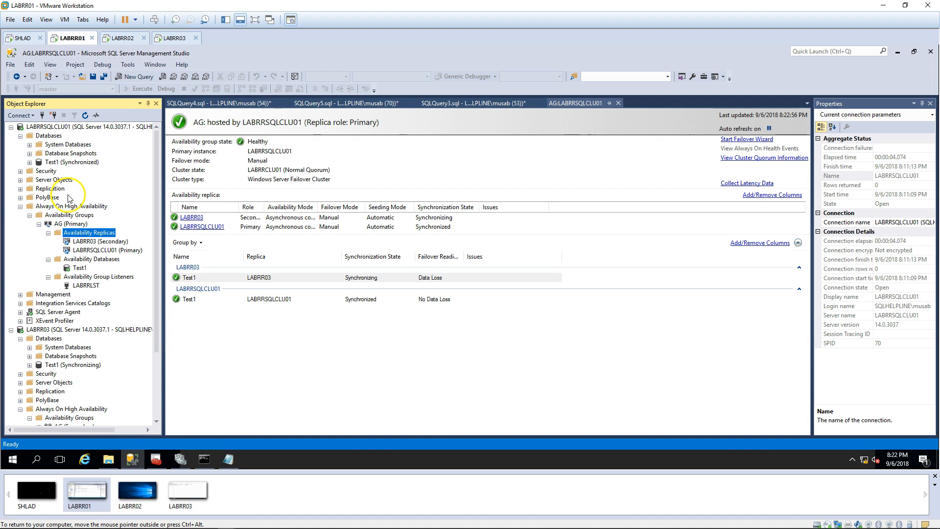
Step: Sign in to the SHLAD VM with the account password
left_click(29, 39)
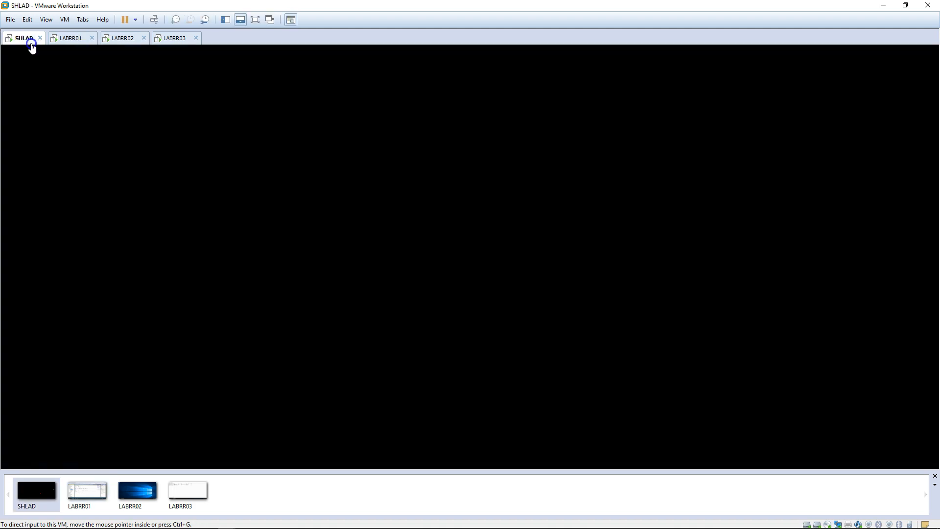
left_click(151, 19)
left_click(390, 294)
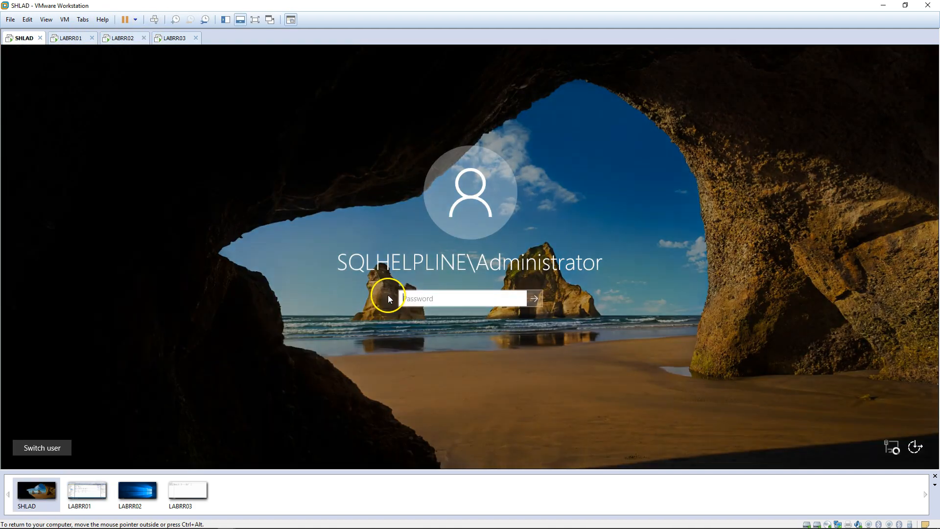
type("P")
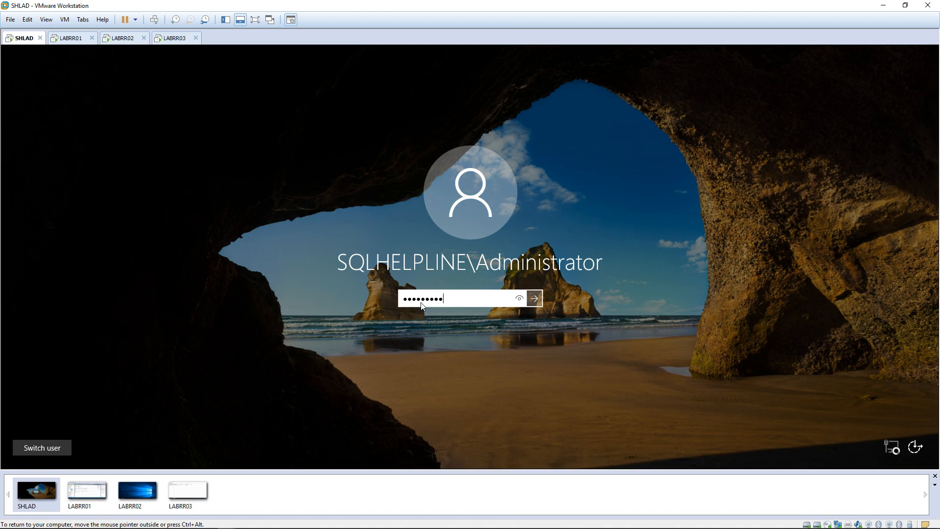
key("Return")
Step: Run sqlcmd -S LABRRLST -d Test1 -K ReadOnly on SHLAD, which fails with a login error
left_click(310, 190)
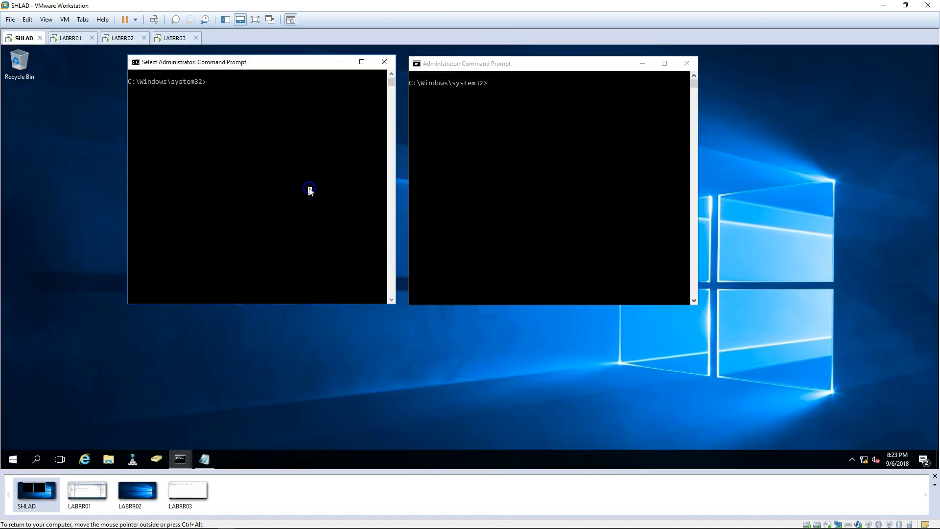
type("cls")
key("Return")
type("sqlcmd -S LABRRLST -d MyTestDB -K ReadOnly")
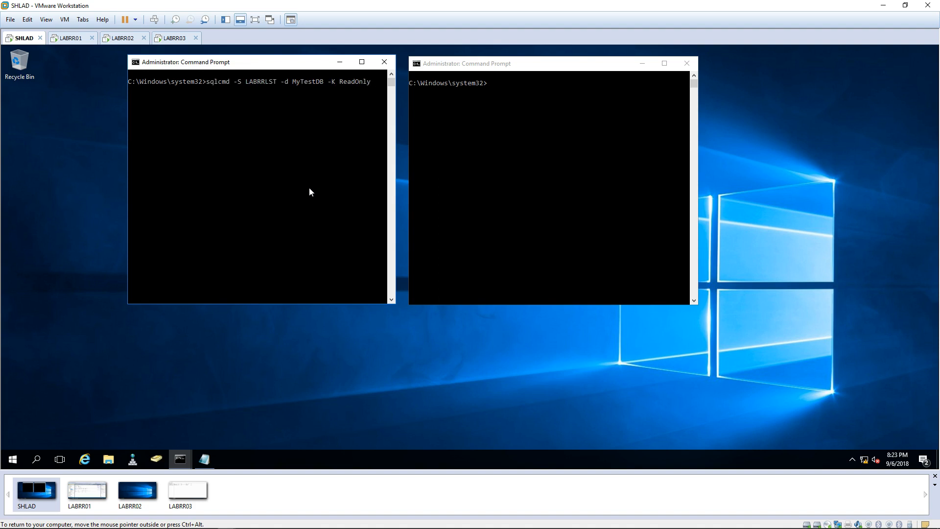
key("Right")
key("Right")
key("Right")
key("Right")
key("Right")
key("Right")
key("Right")
key("BackSpace")
key("BackSpace")
key("BackSpace")
key("BackSpace")
key("BackSpace")
key("BackSpace")
key("BackSpace")
key("BackSpace")
type("Test1")
key("Right")
key("Right")
key("Return")
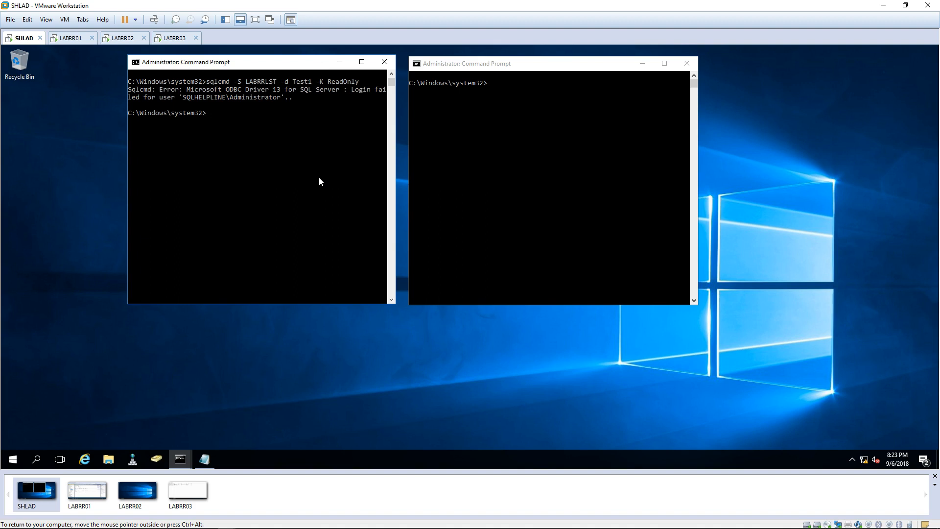
left_click(70, 45)
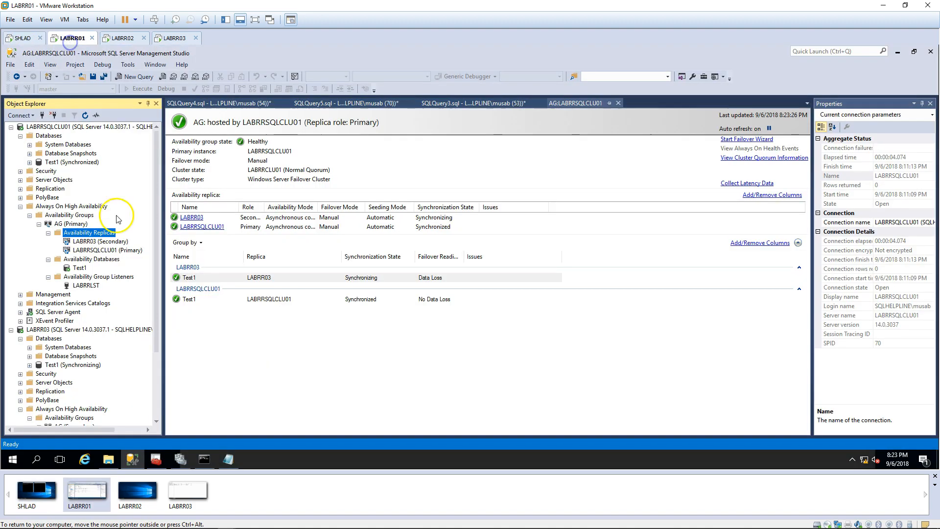
Step: Create a sysadmin login for the domain Administrator on LABRRSQLCLU01
right_click(44, 179)
left_click(63, 183)
left_click(608, 138)
left_click(499, 165)
left_click(342, 160)
left_click(483, 249)
left_click(388, 199)
type("admin")
key("Tab")
key("Return")
key("Return")
left_click(457, 224)
left_click(327, 128)
left_click(401, 226)
Step: Start a new login under LABRR03's Security > Logins folder
left_click(570, 390)
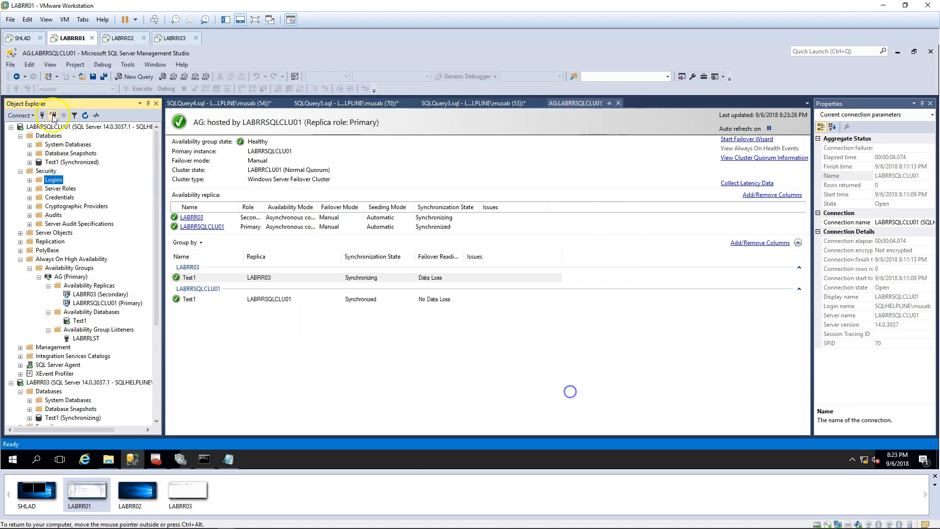
left_click(11, 127)
double_click(45, 180)
double_click(48, 188)
right_click(53, 189)
left_click(78, 195)
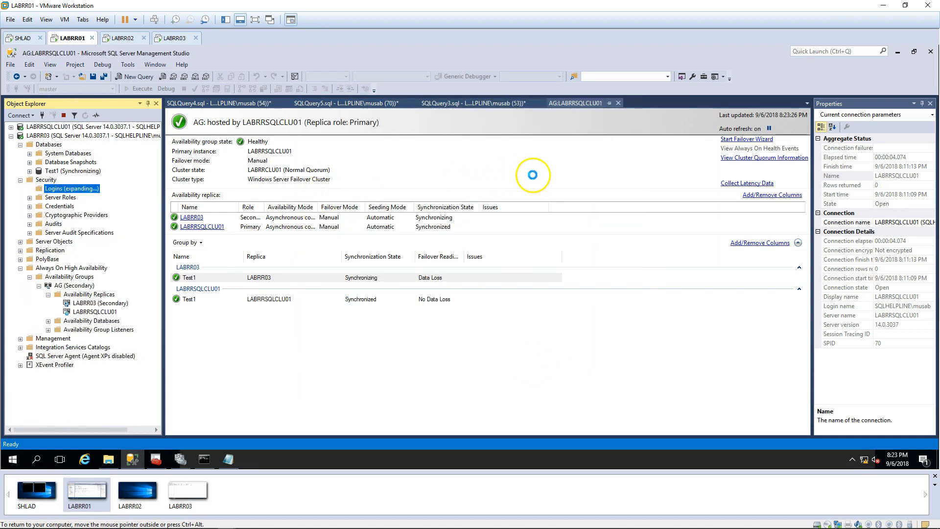
Step: Pick the domain Administrator from the entire directory and grant it sysadmin on LABRR03
left_click(399, 190)
left_click(499, 164)
left_click(360, 180)
left_click(493, 255)
left_click(375, 201)
type("adminis")
key("Return")
double_click(361, 193)
left_click(456, 220)
left_click(331, 129)
left_click(400, 225)
left_click(565, 387)
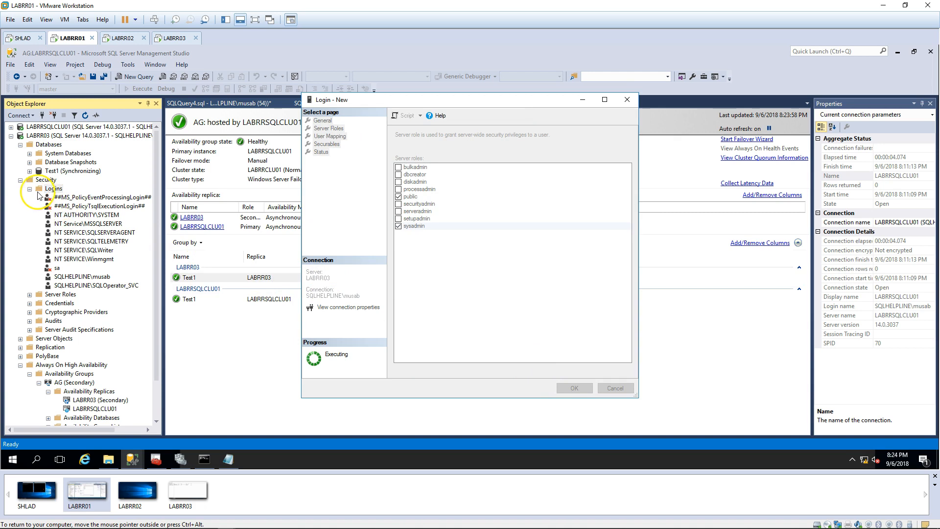
Step: Collapse LABRR03's server tree and expand LABRRSQLCLU01's tree
left_click(30, 189)
left_click(20, 180)
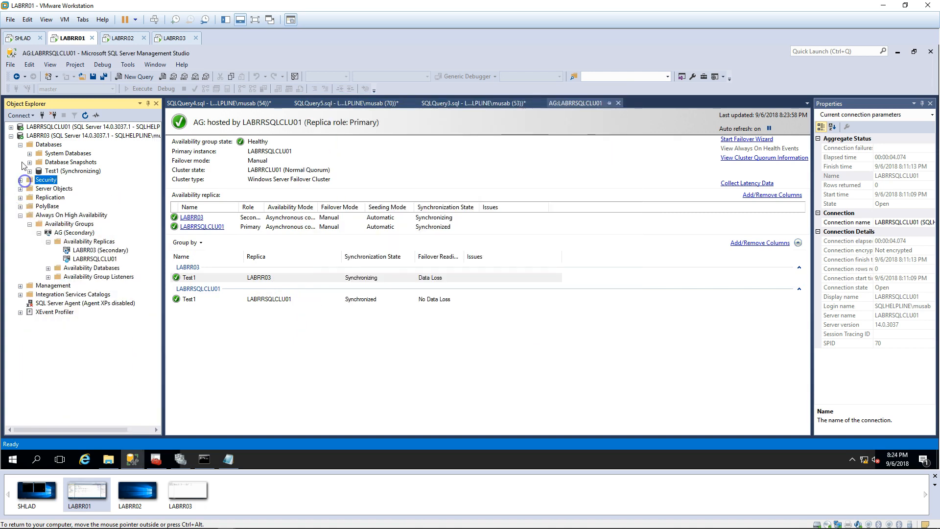
left_click(20, 144)
double_click(52, 136)
double_click(58, 128)
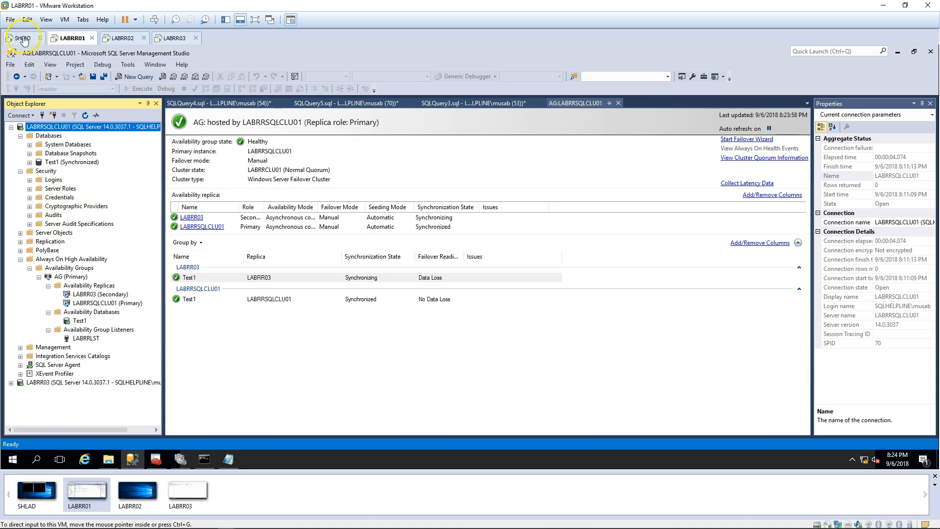
left_click(21, 38)
Step: Rerun the ReadOnly sqlcmd to LABRRLST in SHLAD's existing command prompt
left_click(192, 151)
key("Up")
key("Return")
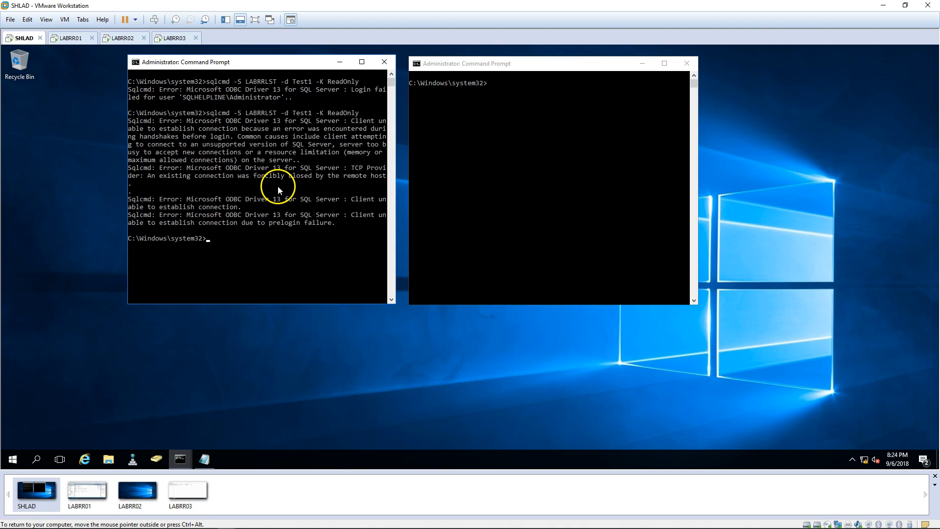
Step: Run sqlcmd -S LABRRLST -d test1 -K ReadOnly in a new Command Prompt; it fails with a prelogin error
left_click(13, 459)
left_click(79, 238)
left_click(204, 459)
double_click(120, 89)
key("BackSpace")
type("test1")
key("Home")
key("shift+End")
key("ctrl+c")
left_click(657, 64)
right_click(243, 181)
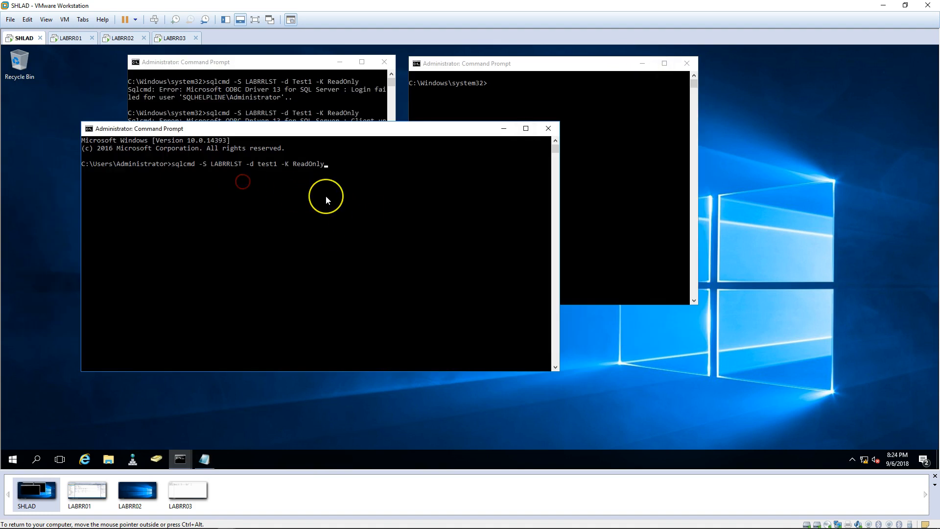
key("Return")
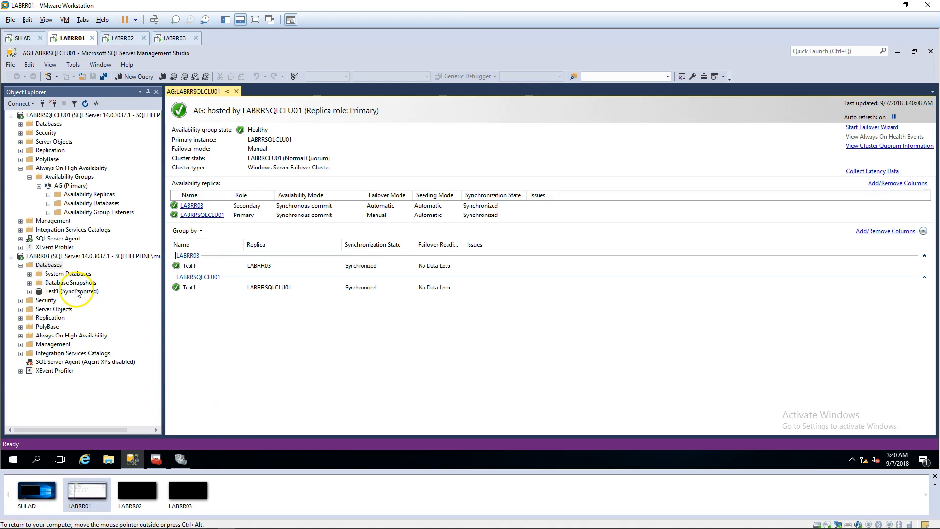
Step: Open the AG properties' Read-Only Routing page and check LABRR03's routing URL uses port 1433
right_click(71, 186)
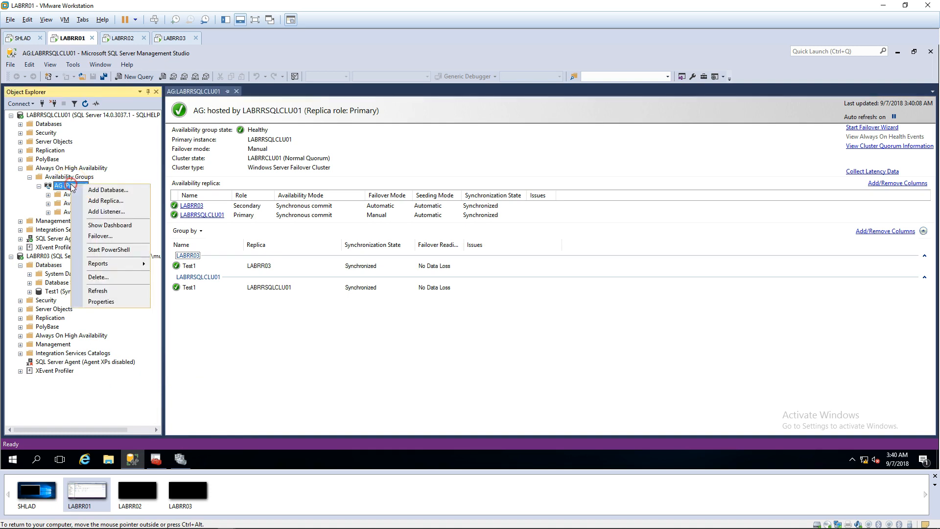
left_click(107, 303)
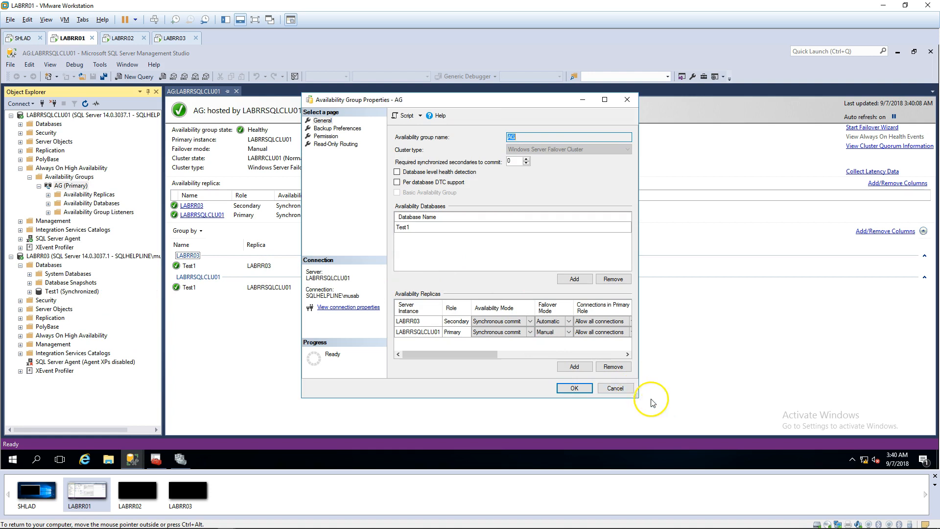
left_click_drag(638, 392, 828, 373)
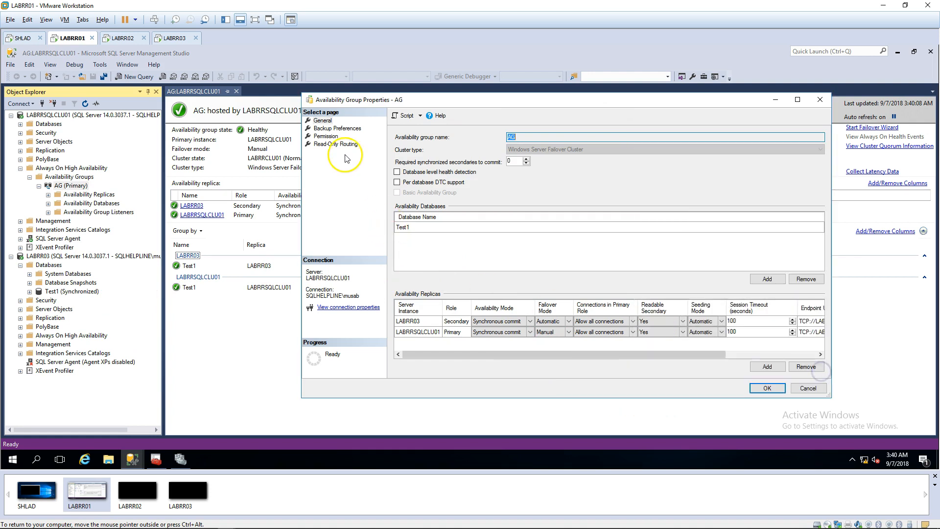
left_click(337, 144)
left_click(546, 160)
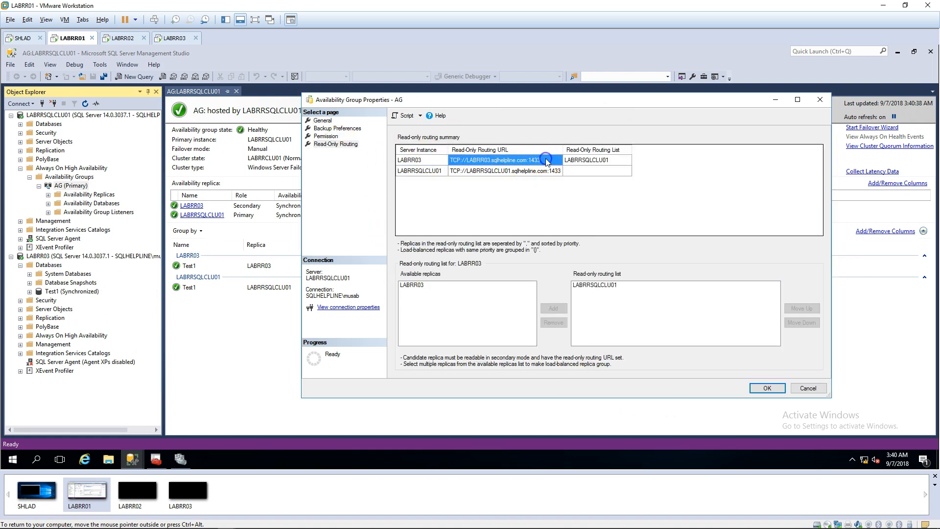
left_click(545, 161)
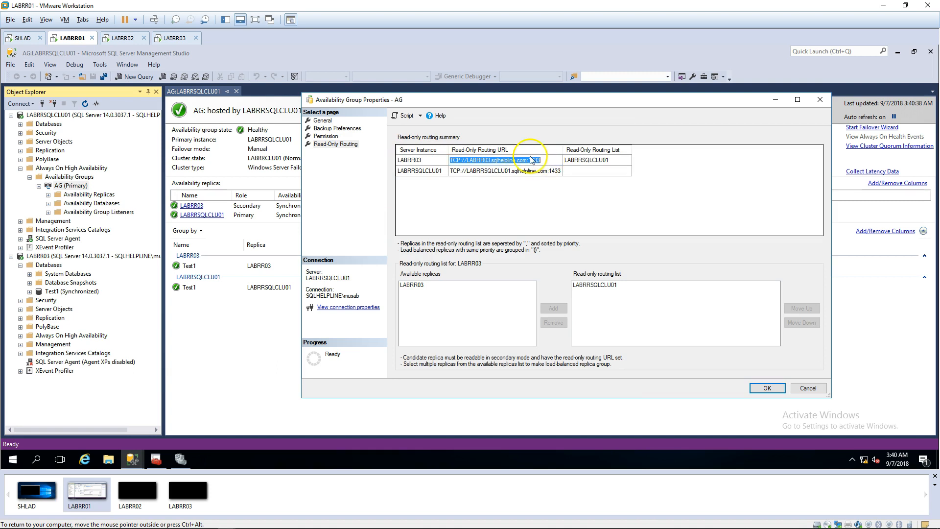
left_click_drag(528, 160, 556, 161)
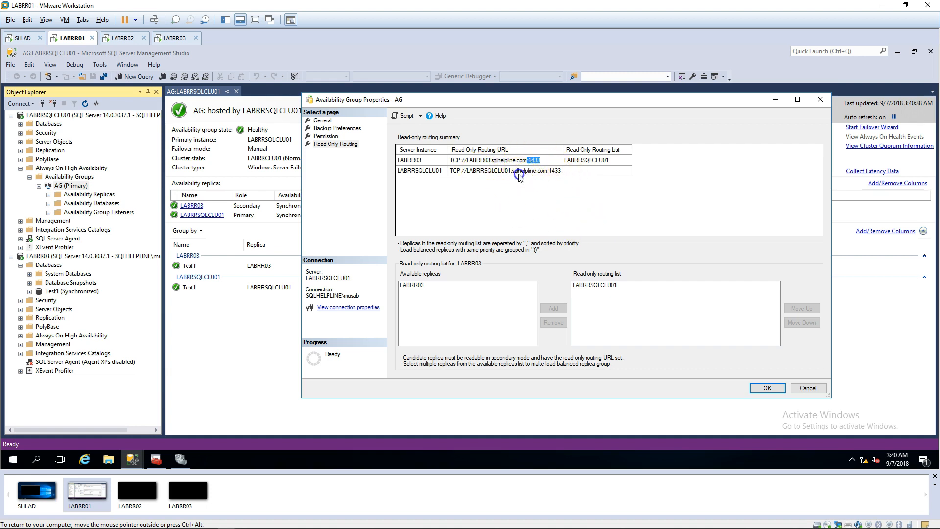
Step: Add LABRR03 to LABRRSQLCLU01's read-only routing list and save the routing changes
left_click(519, 176)
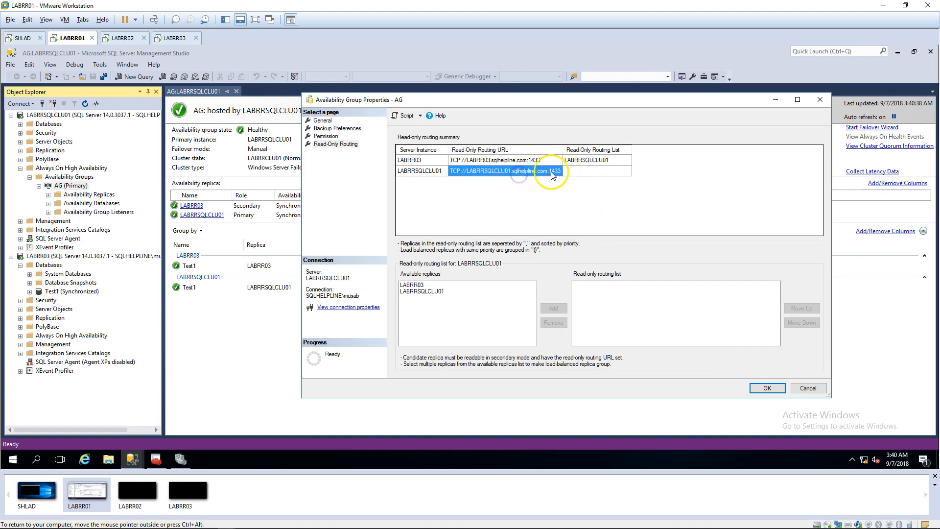
left_click(413, 161)
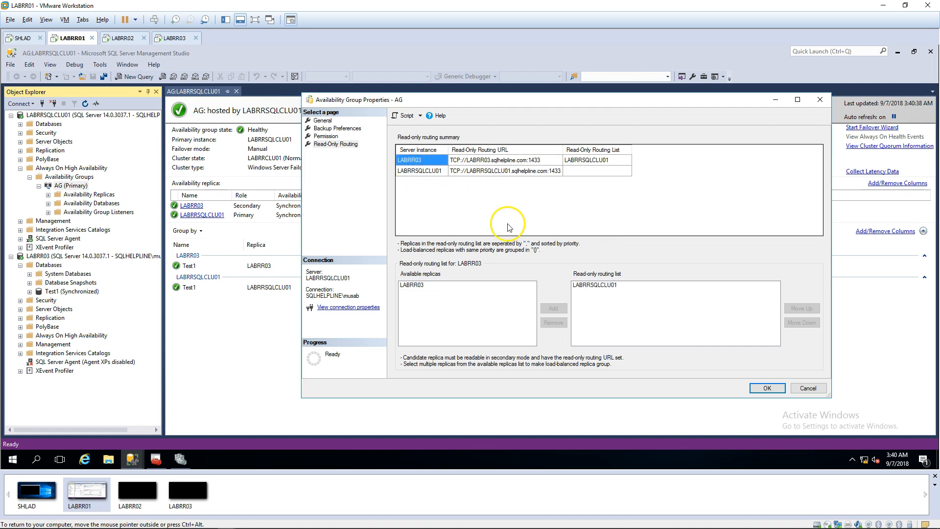
left_click(426, 172)
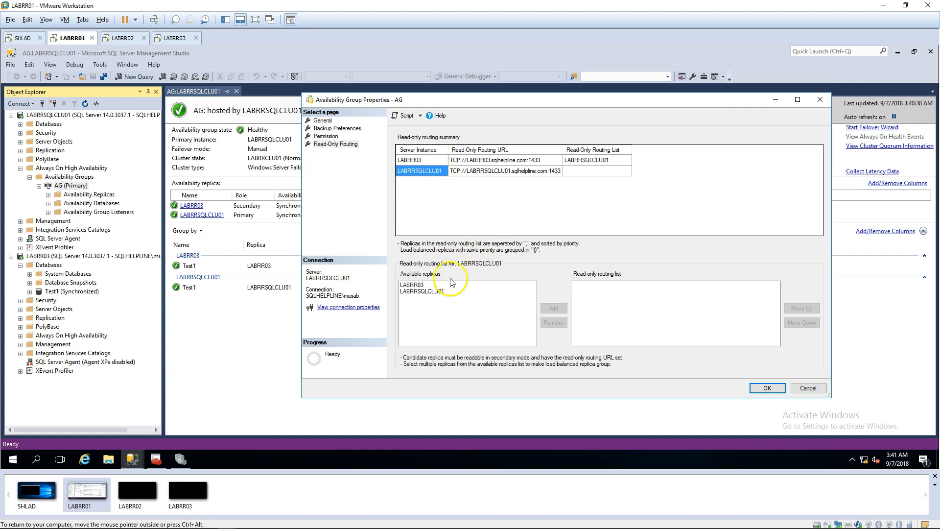
left_click(420, 286)
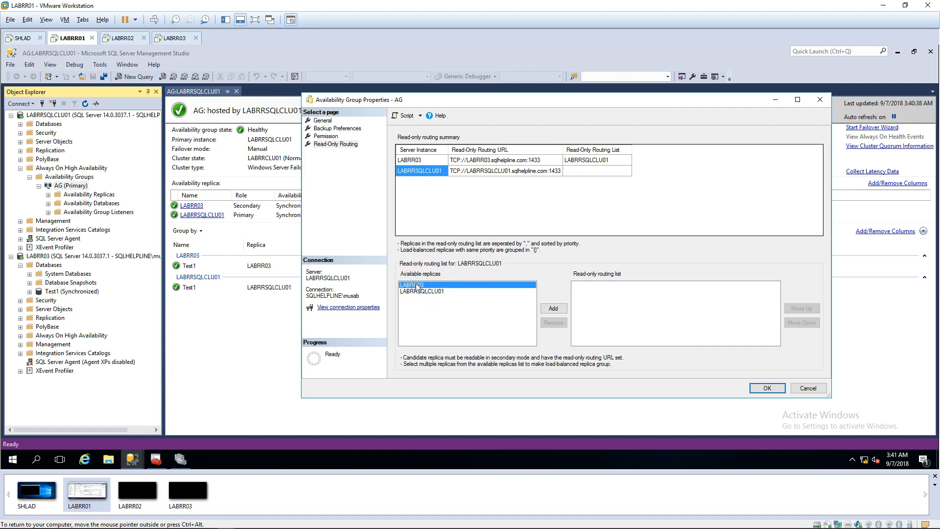
left_click(554, 308)
left_click(423, 160)
left_click(610, 286)
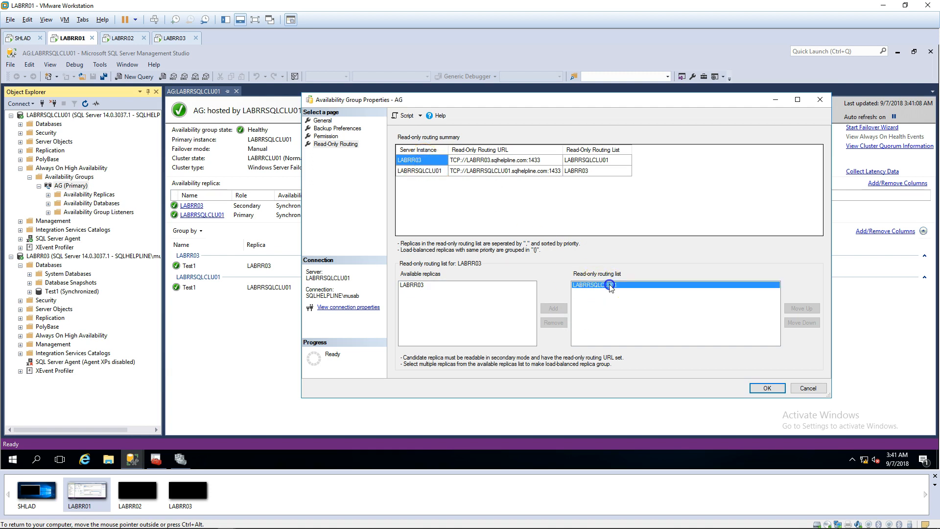
left_click(771, 387)
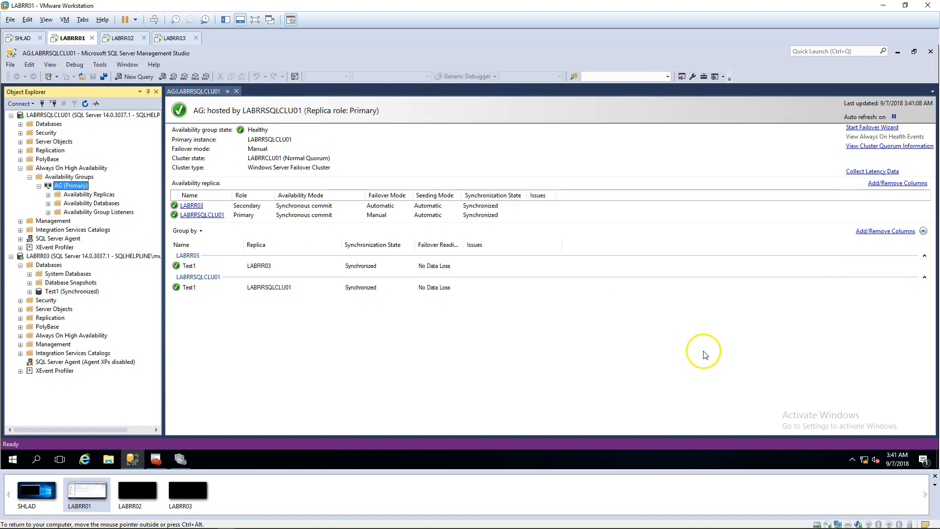
Step: Locate listener LABRRLST01, then on SHLAD connect sqlcmd to test1 with ReadOnly intent
double_click(90, 212)
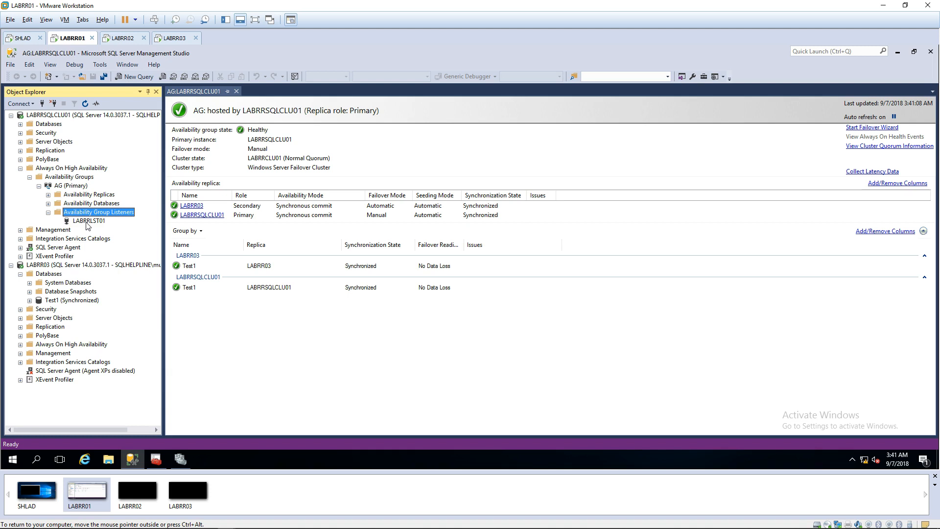
left_click(87, 222)
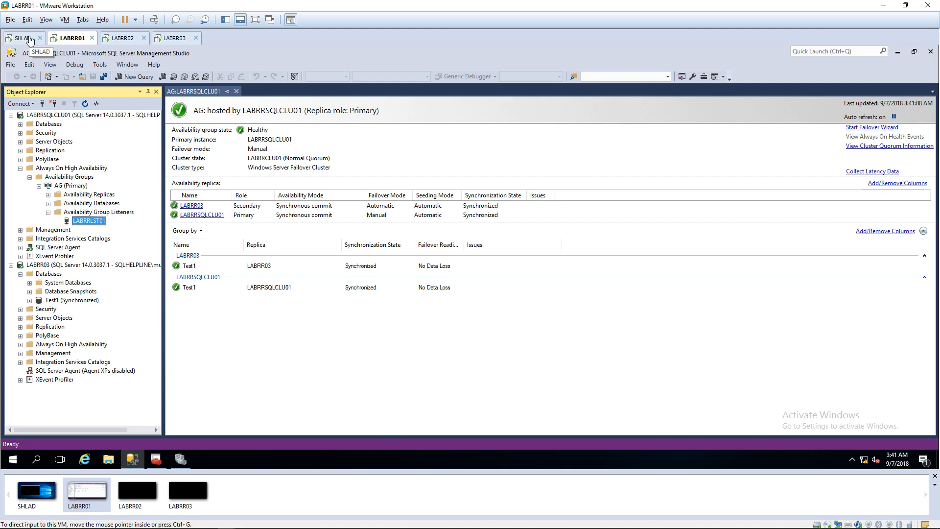
left_click(30, 39)
left_click(192, 221)
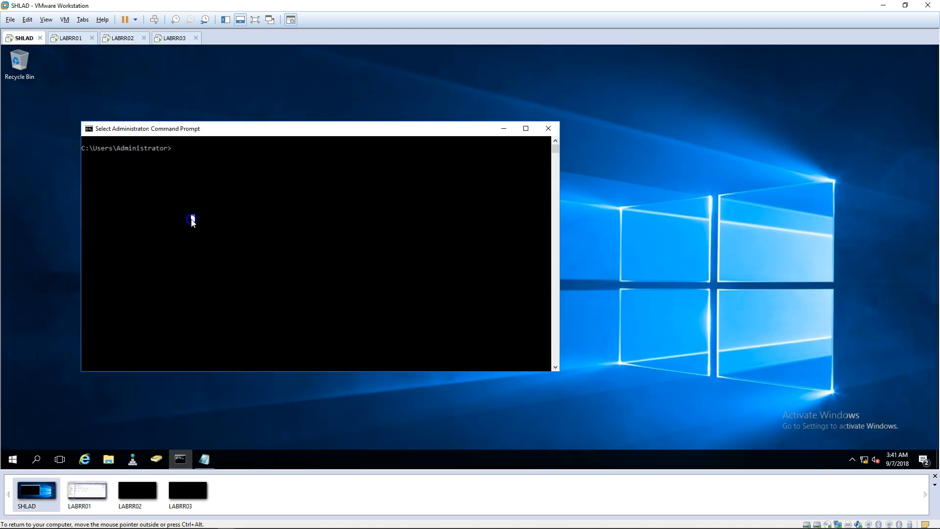
type("CLS")
key("Return")
key("Up")
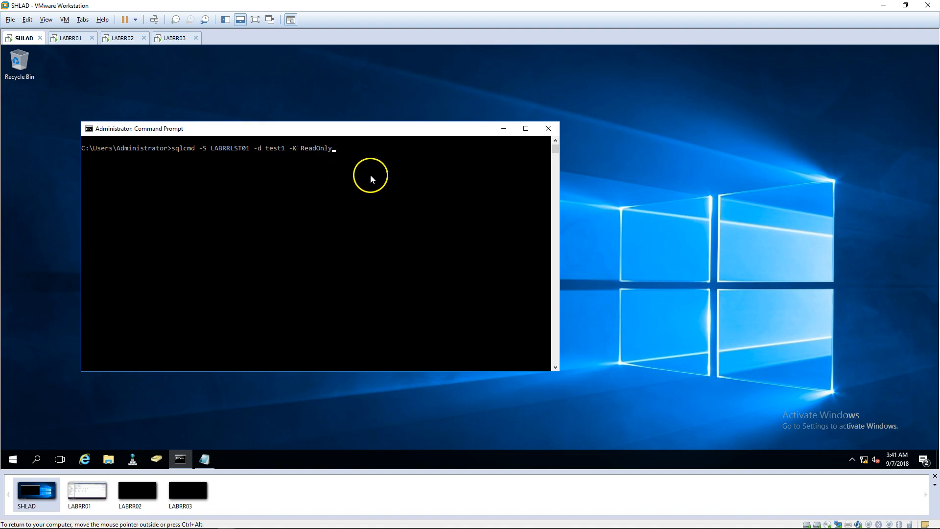
key("Return")
type("SELECT @@SERVERNAME")
key("Return")
type("GO")
key("Return")
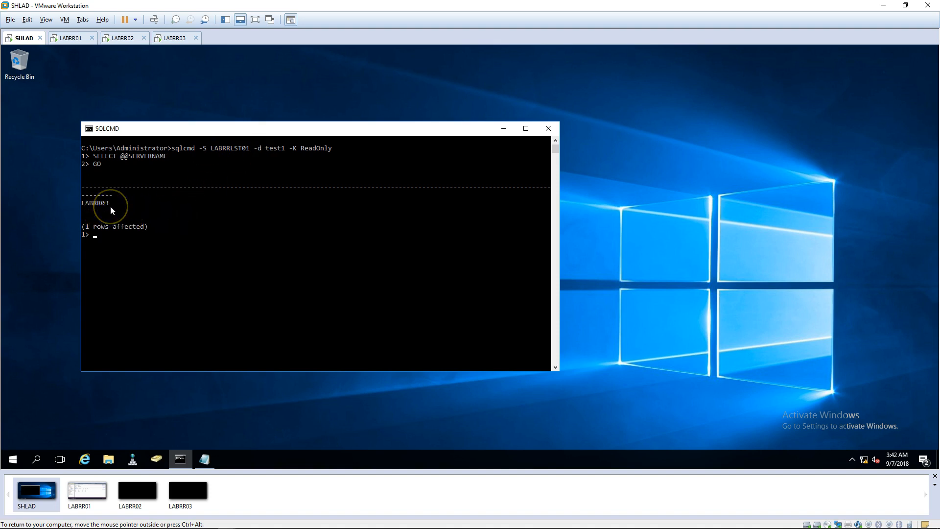
Step: Exit the ReadOnly sqlcmd session on SHLAD with QUIT
left_click(99, 114)
left_click(73, 39)
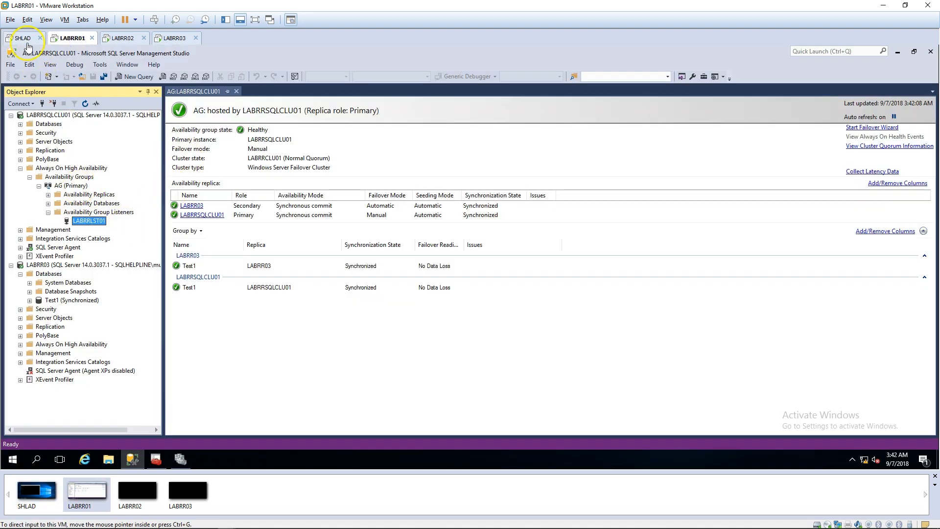
left_click(23, 39)
type("QUIT")
key("Return")
key("Up")
key("BackSpace")
key("BackSpace")
key("BackSpace")
key("BackSpace")
key("BackSpace")
key("BackSpace")
key("BackSpace")
key("BackSpace")
key("BackSpace")
key("BackSpace")
key("BackSpace")
key("BackSpace")
key("Return")
type("SELE")
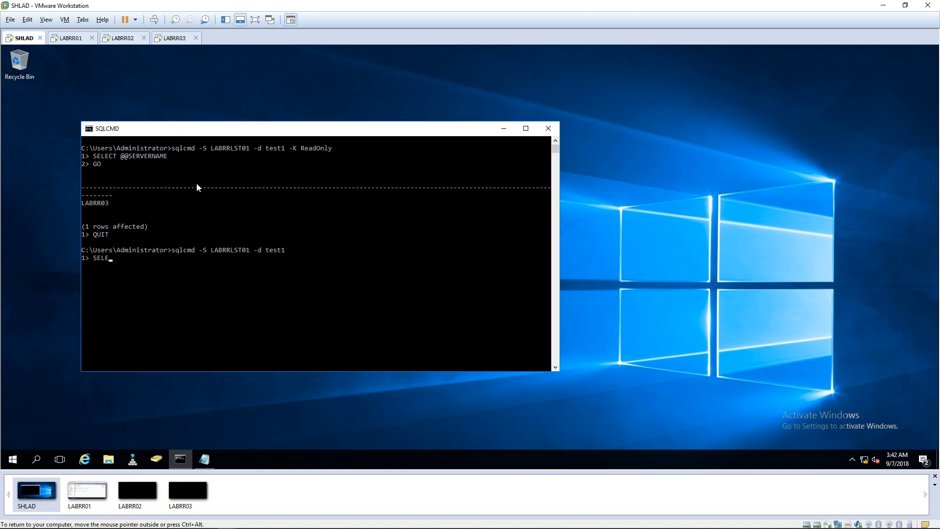
type("CT @@SERVERNAME")
key("Return")
type("GO")
key("Return")
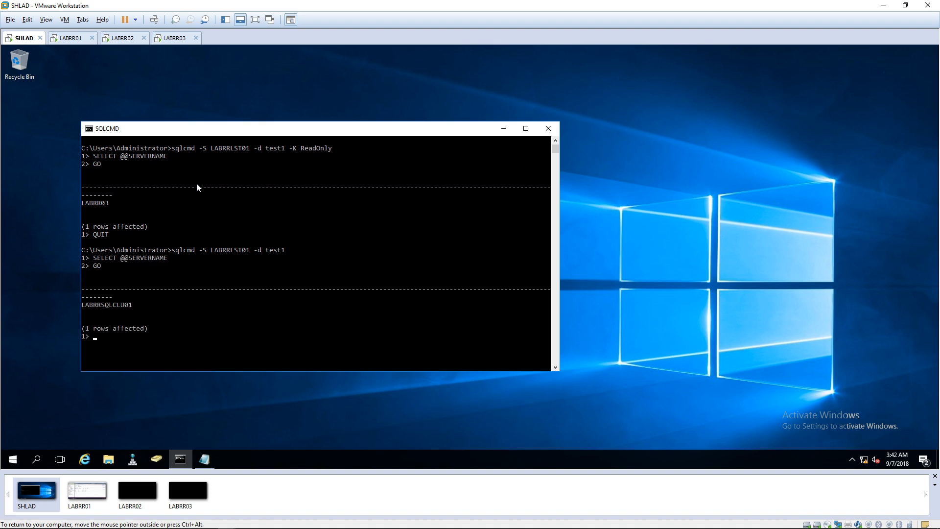
Step: Quit the default-intent sqlcmd session
left_click(208, 186)
left_click(230, 247)
type("QUIT")
key("Return")
Step: On LABRR01, remove LABRR03 from LABRRSQLCLU01's read-only routing list in AG properties
left_click(73, 39)
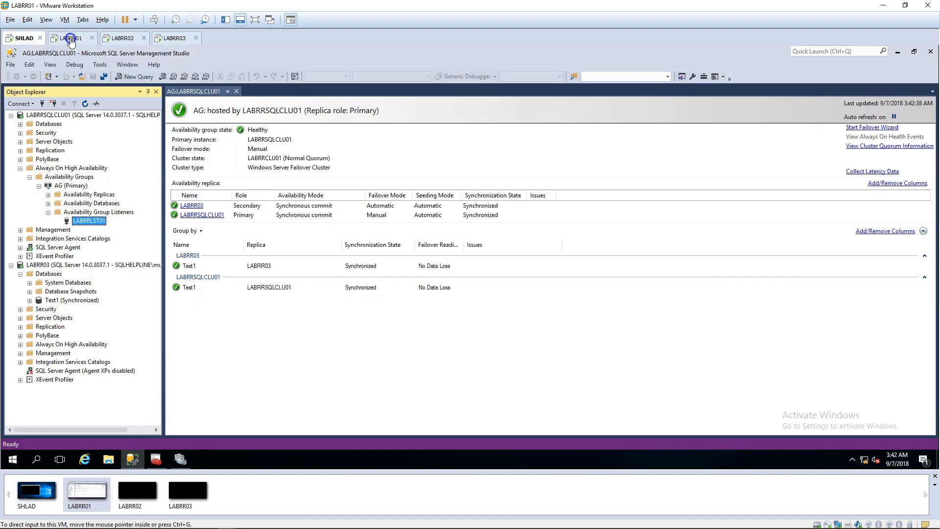
right_click(71, 185)
left_click(136, 308)
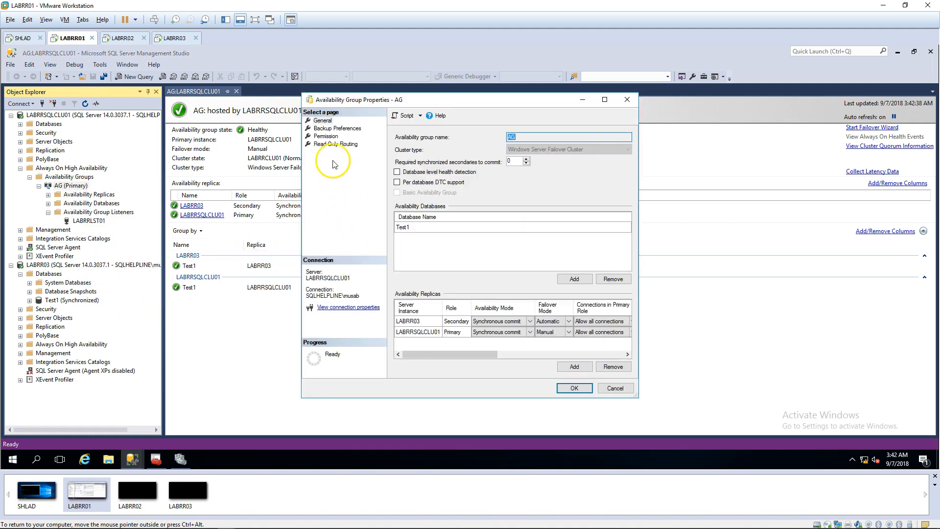
left_click(335, 144)
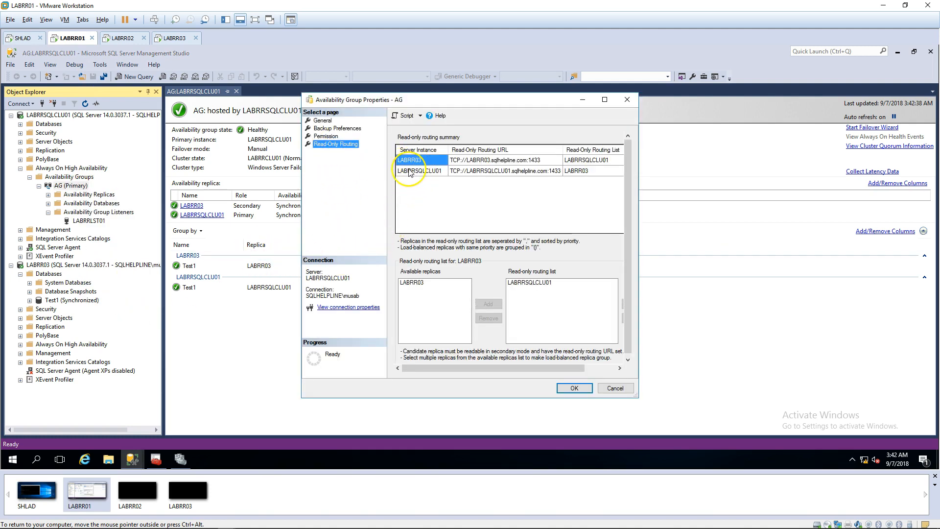
left_click(416, 172)
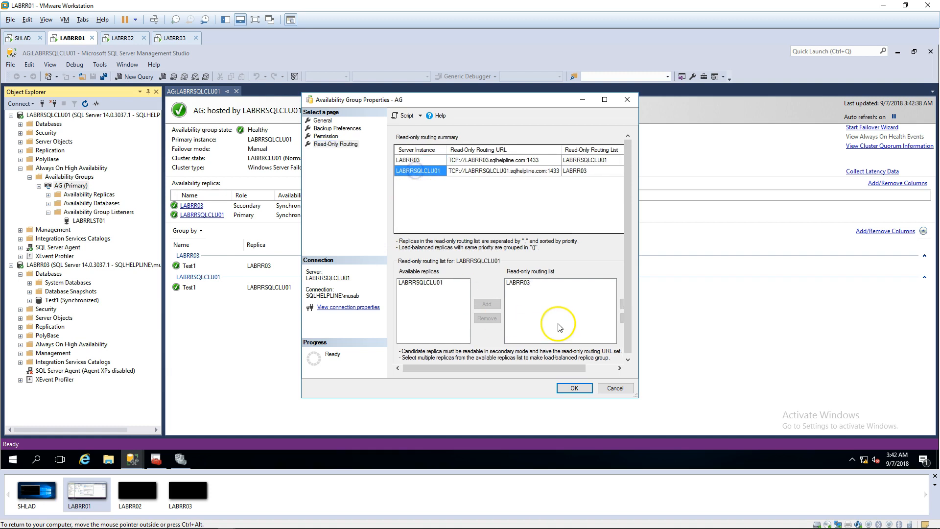
left_click(521, 283)
left_click_drag(638, 397, 774, 408)
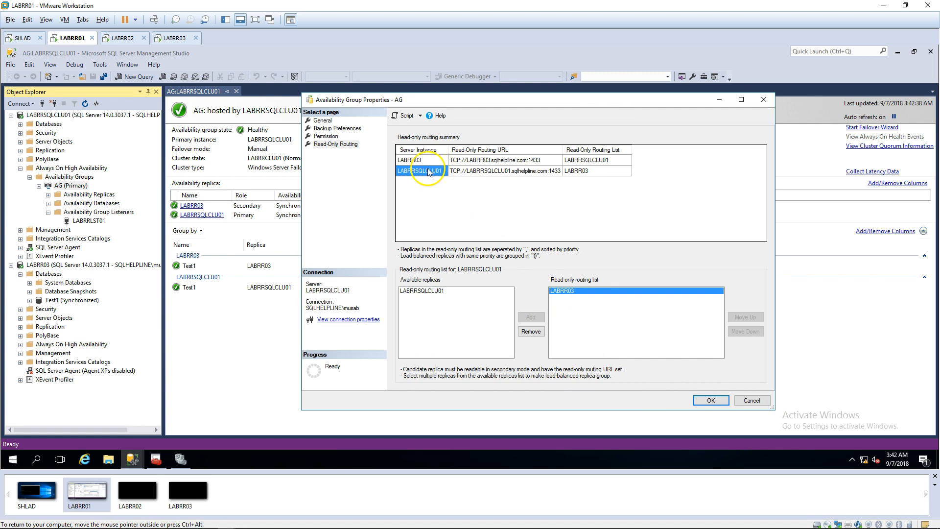
left_click(531, 331)
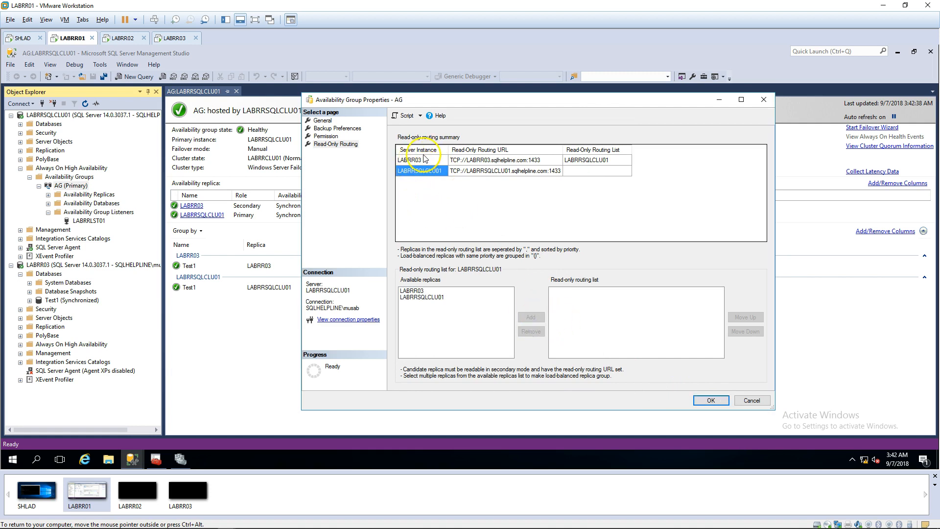
Step: Remove LABRRSQLCLU01 from LABRR03's routing list and save the emptied configuration
left_click(415, 160)
left_click(570, 291)
left_click(530, 331)
left_click(709, 399)
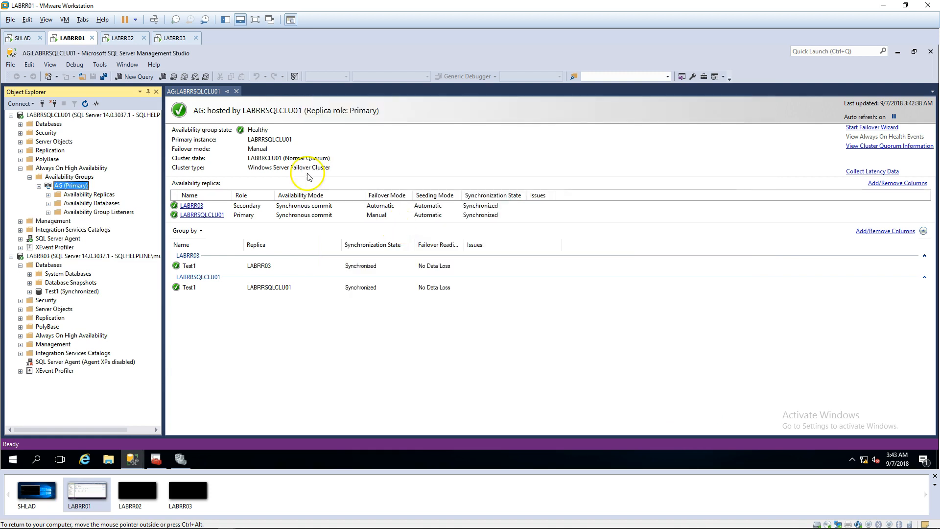
left_click(35, 44)
left_click(221, 200)
key("Up")
key("Up")
key("Return")
type("SELECT")
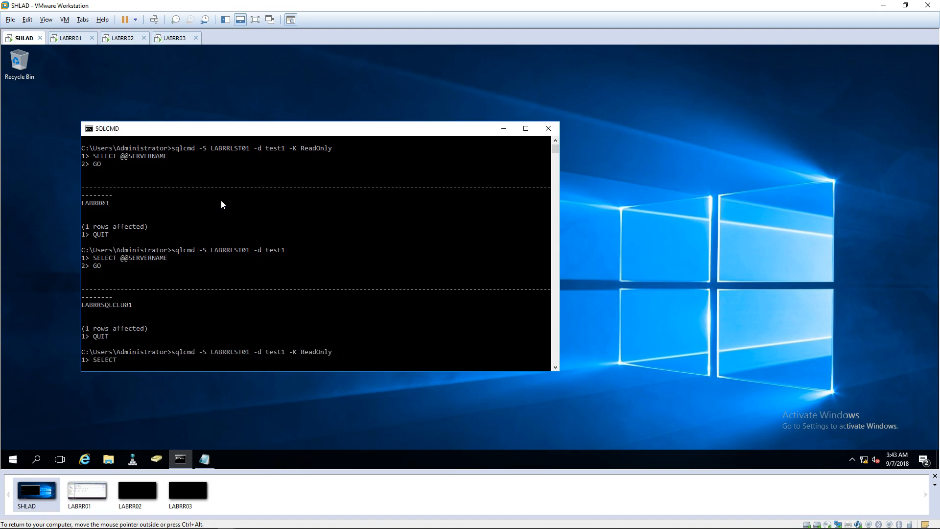
type(" @@SERVERNAME")
key("Return")
type("GO")
key("Return")
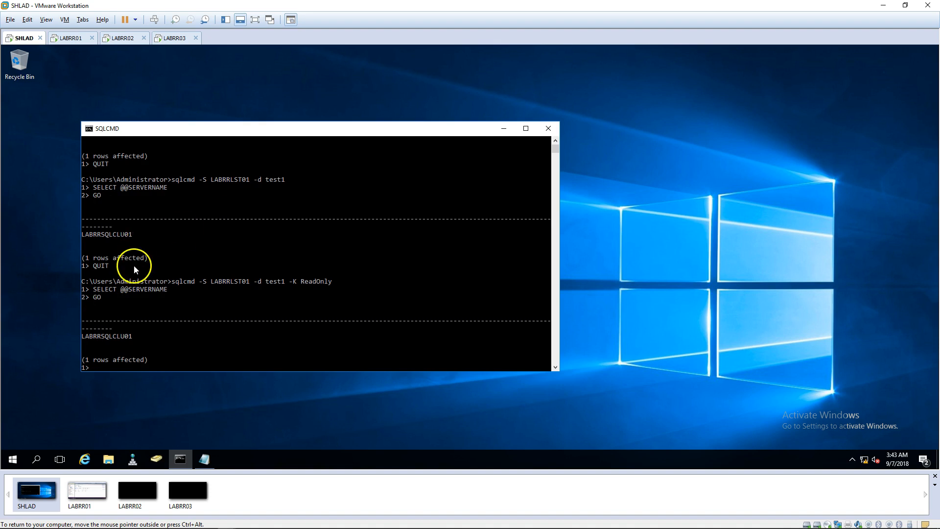
Step: Highlight the command line and the returned server name LABRRSQLCLU01
left_click_drag(113, 281, 305, 289)
left_click_drag(86, 336, 143, 336)
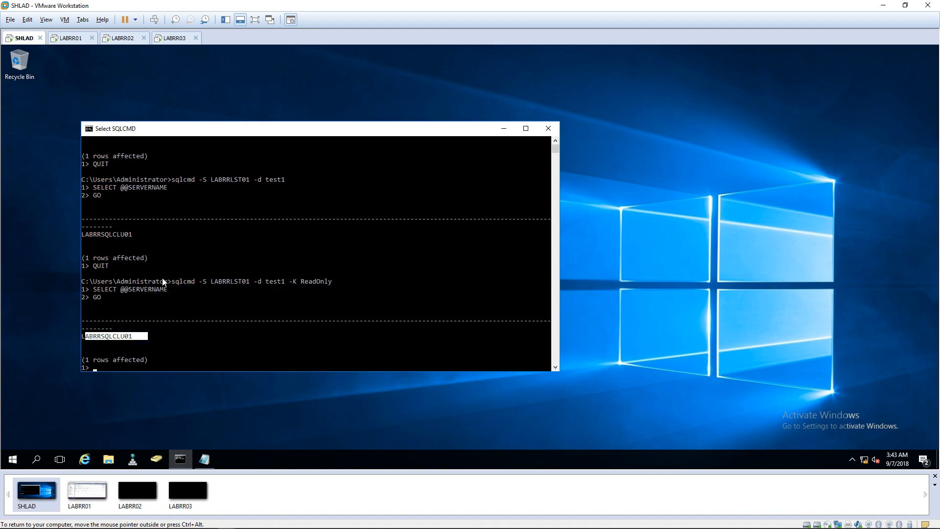
left_click(200, 268)
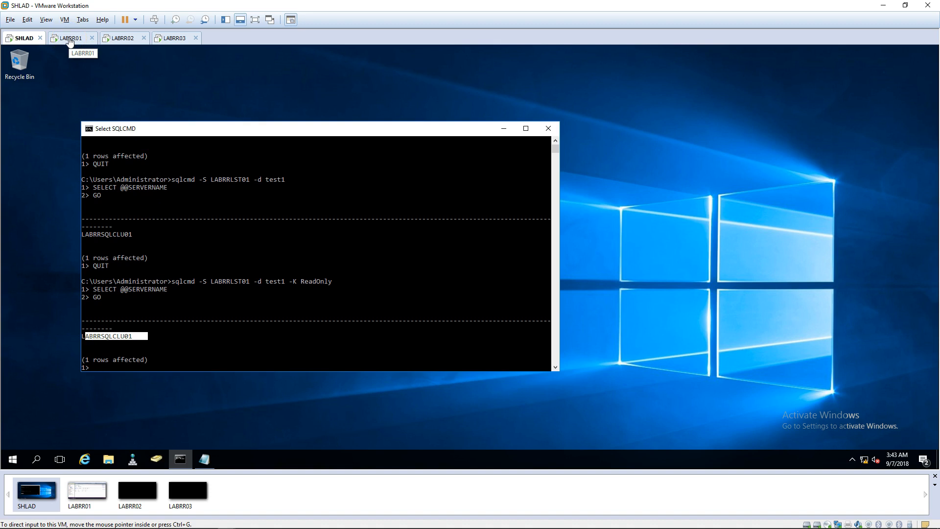
Step: Return to LABRR01's AG dashboard, then minimize the VMware window to show the host desktop
left_click(69, 39)
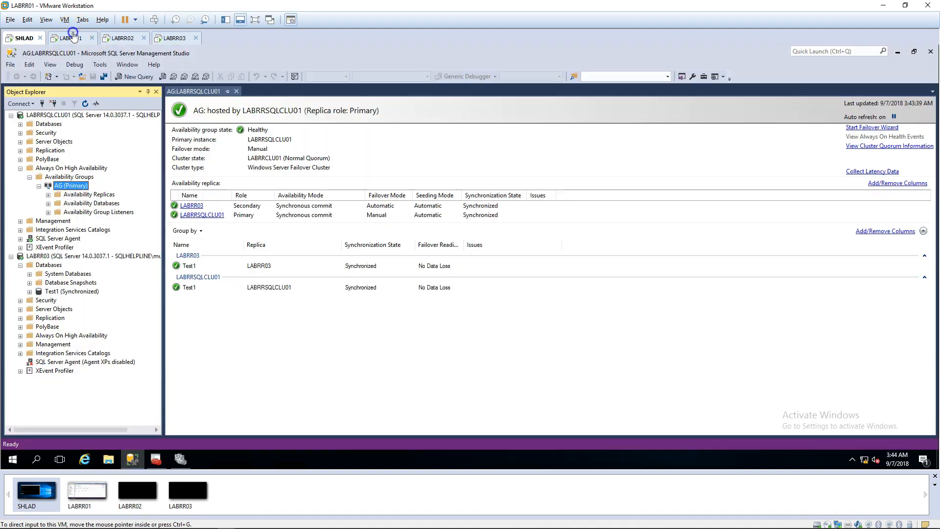
left_click(336, 145)
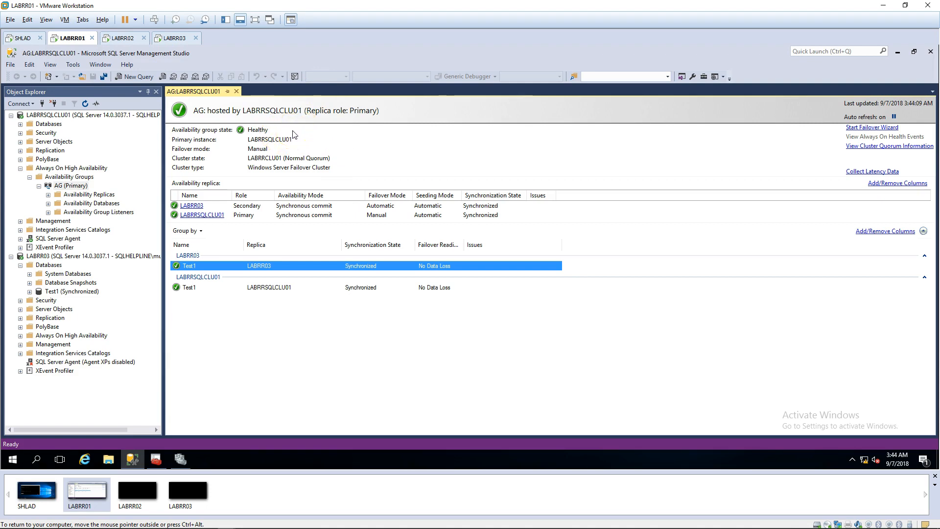
left_click(886, 7)
left_click(886, 6)
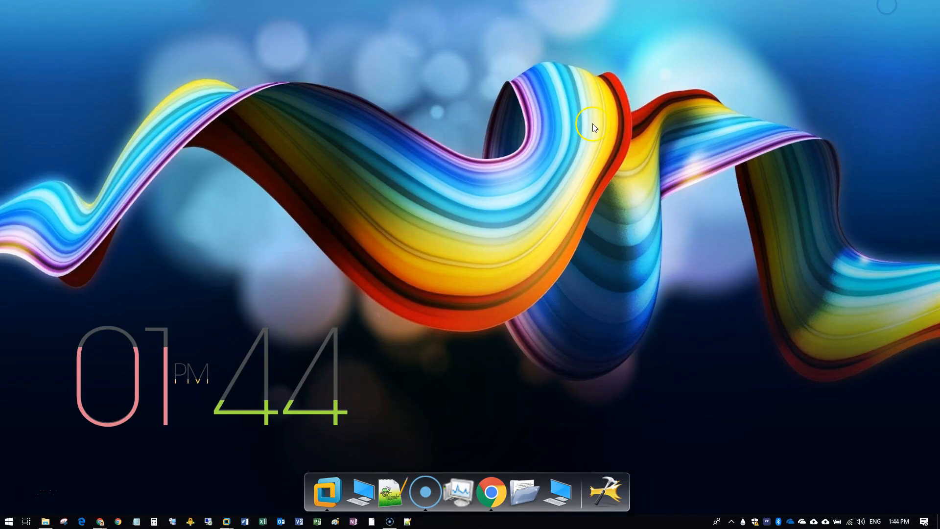